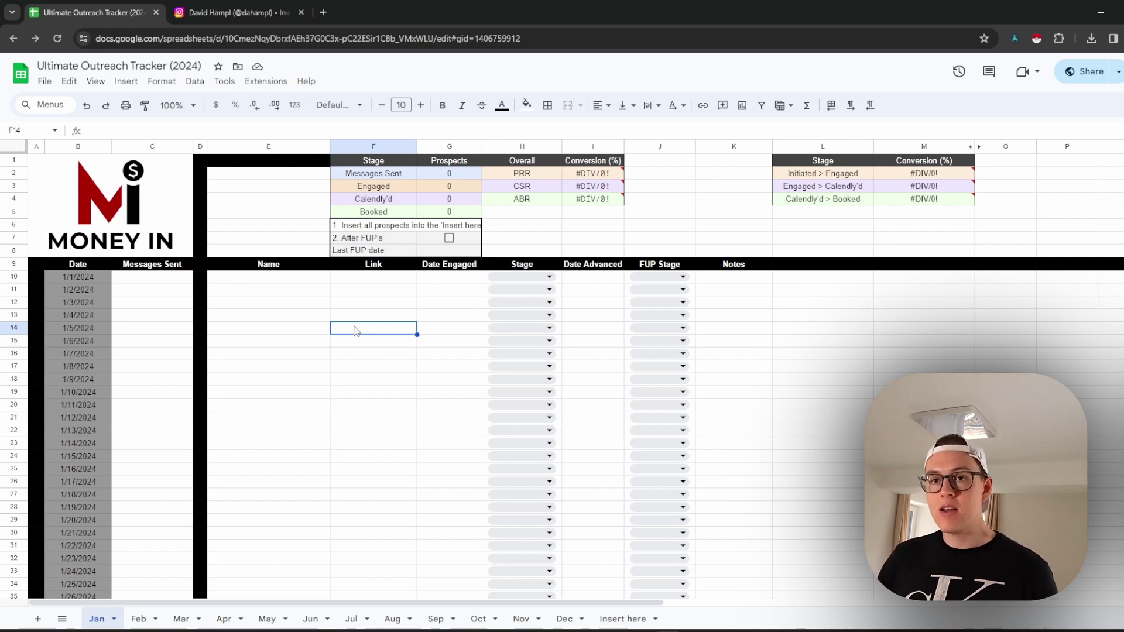
Step: Open a direct Instagram chat with the prospect and copy the chat's web address
click(240, 13)
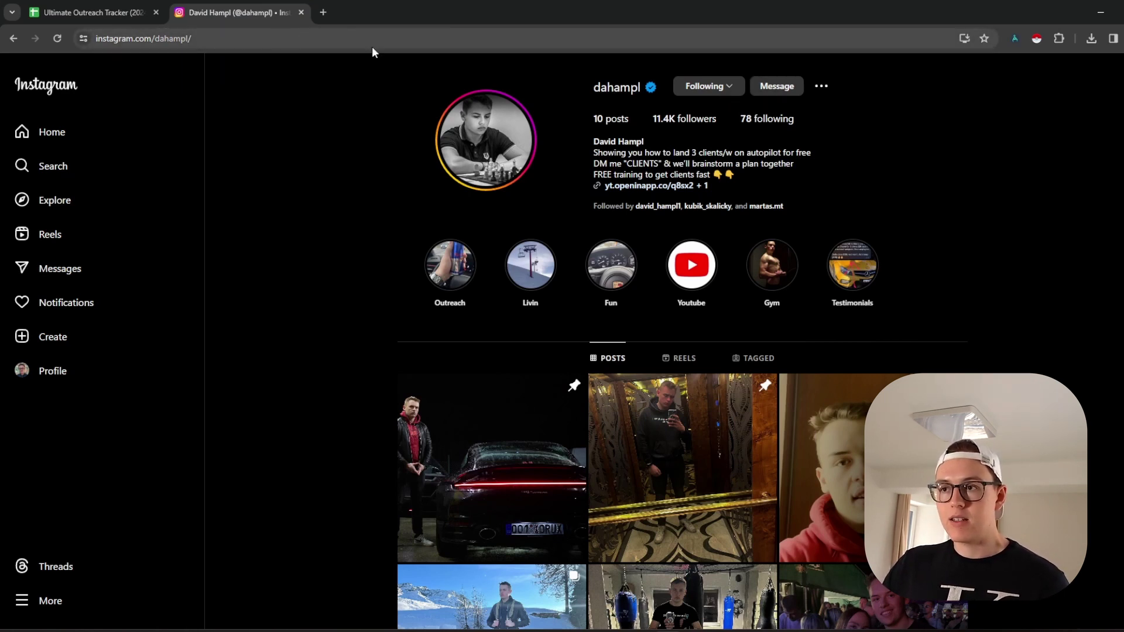
click(777, 86)
click(106, 42)
key(ctrl+c)
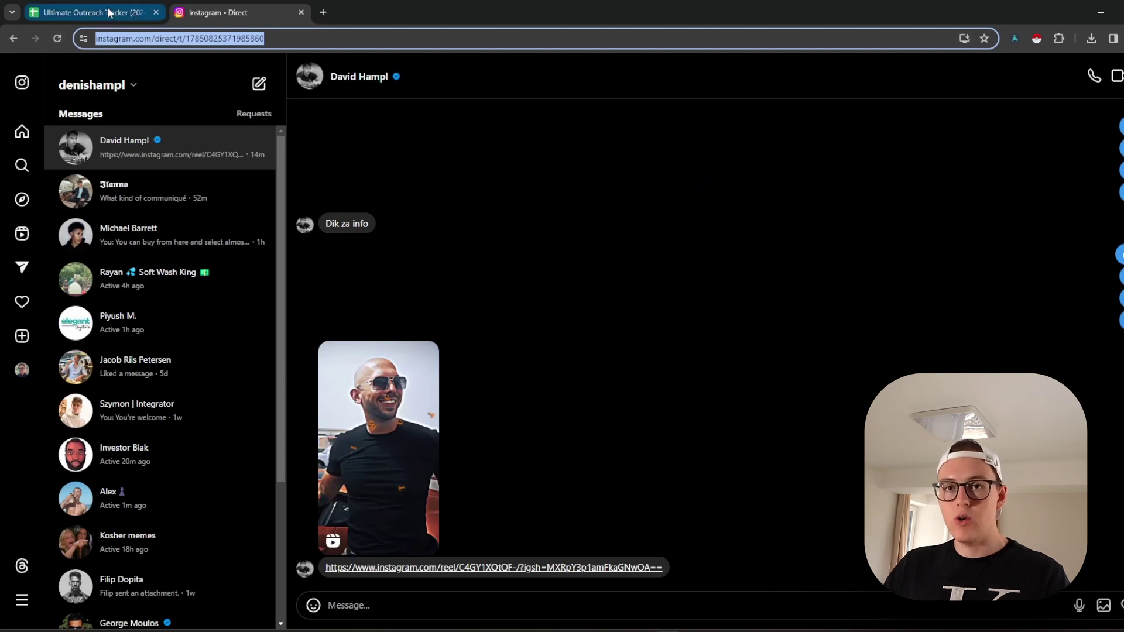
click(108, 12)
Step: Enter the prospect's name in cell E10 of the outreach tracker
click(298, 277)
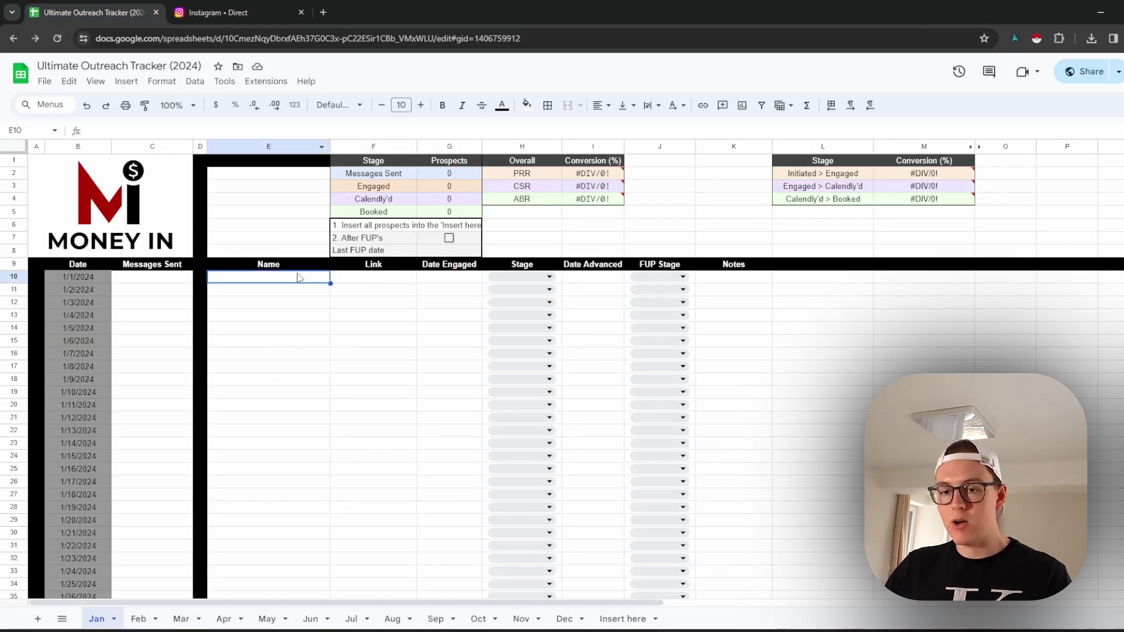
text(David)
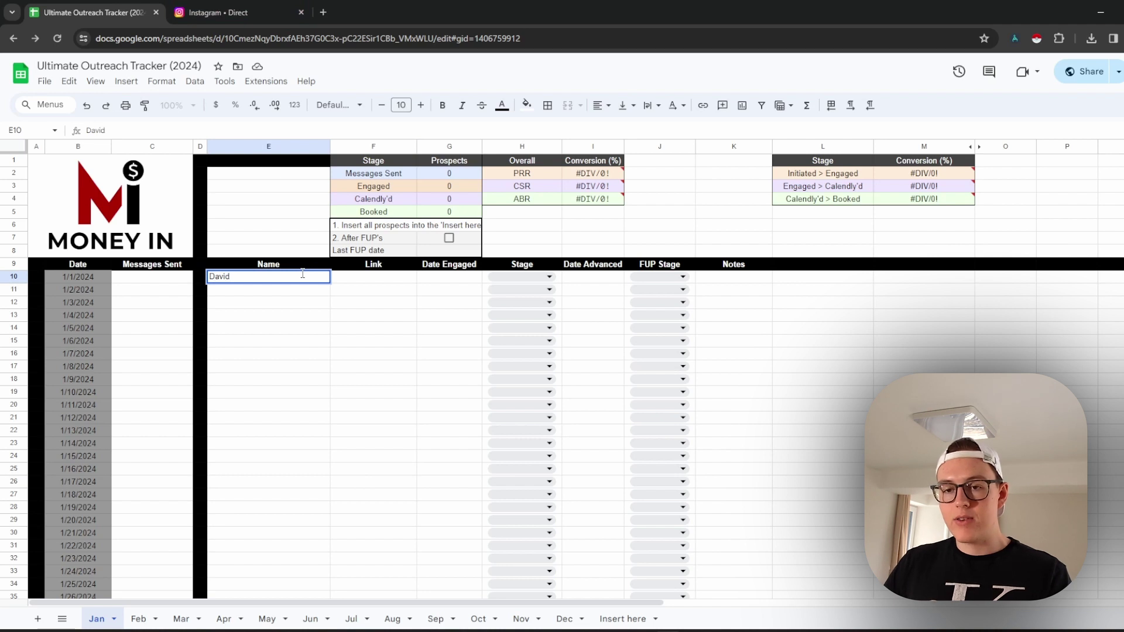
key(Tab)
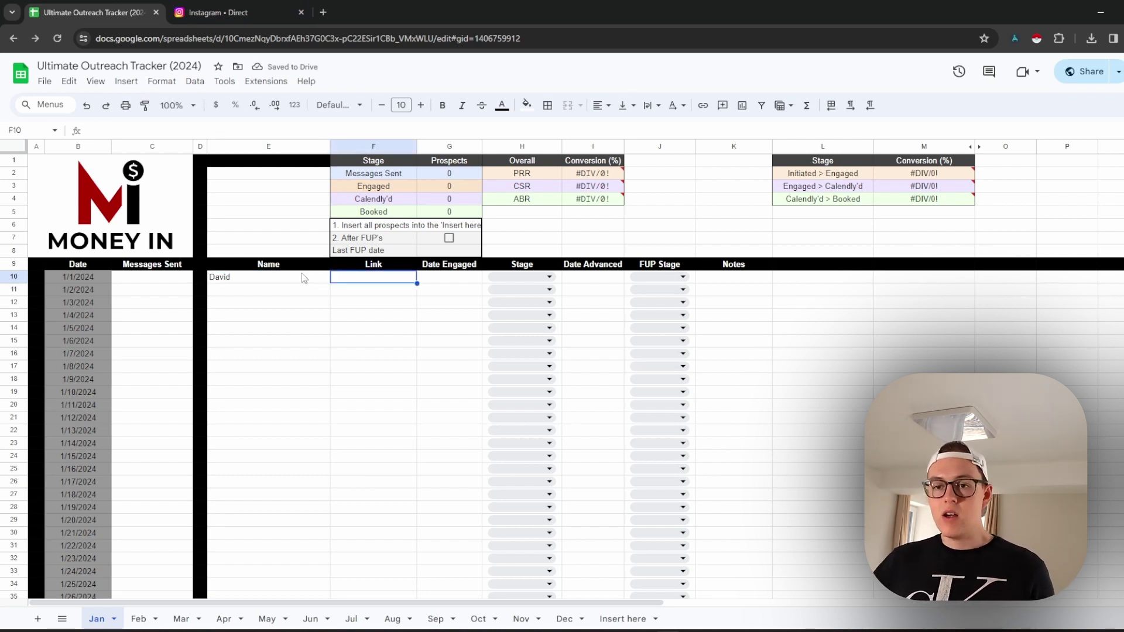
click(290, 291)
click(277, 304)
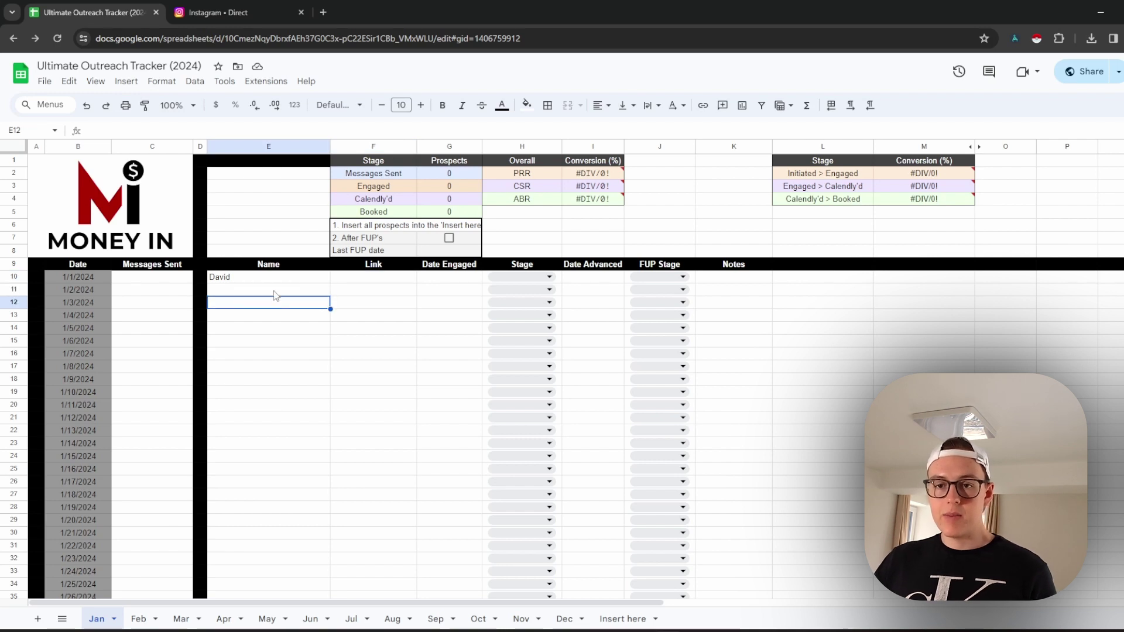
click(276, 294)
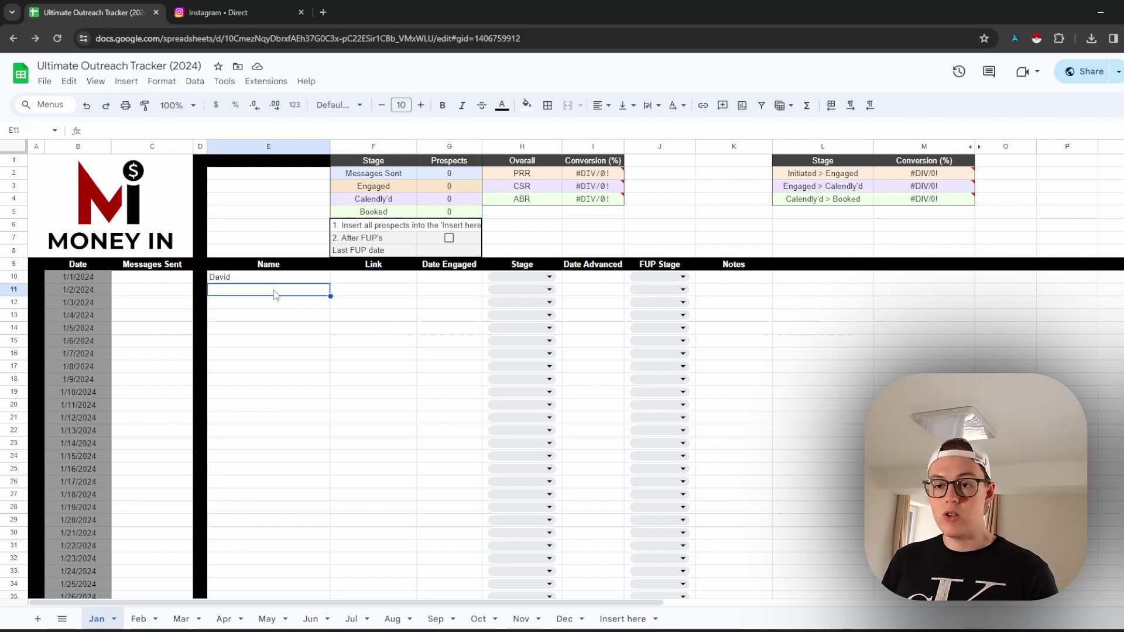
Step: Paste the prospect's Instagram chat link into F10, recopying it from the chat
click(350, 280)
key(ctrl+v)
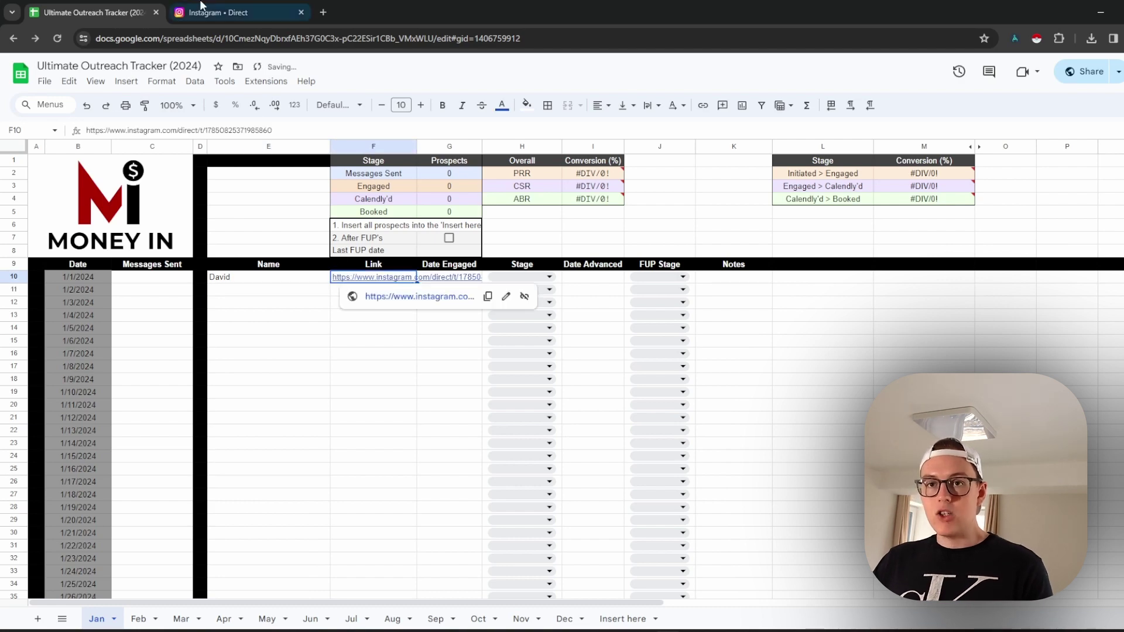
click(218, 13)
click(311, 77)
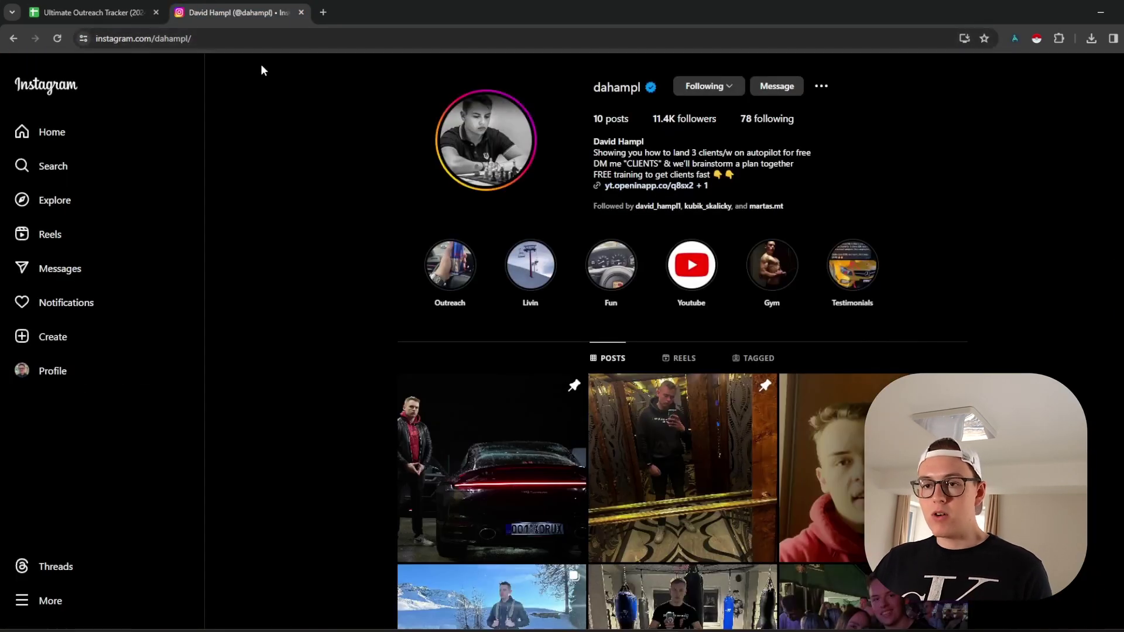
click(13, 39)
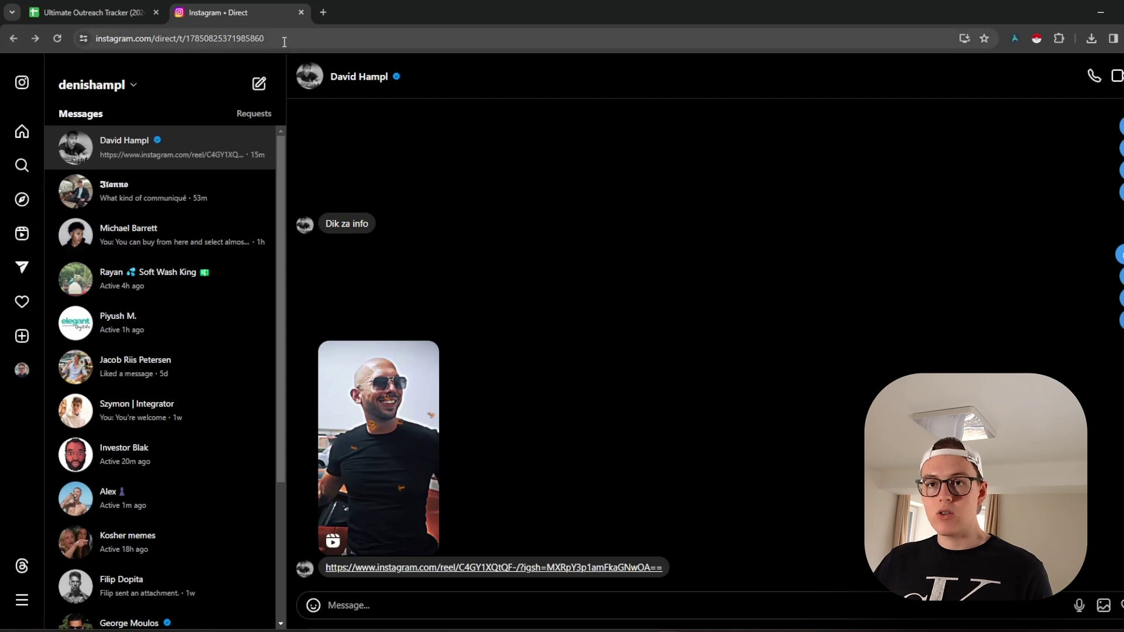
click(176, 38)
key(ctrl+c)
click(97, 8)
key(ctrl+v)
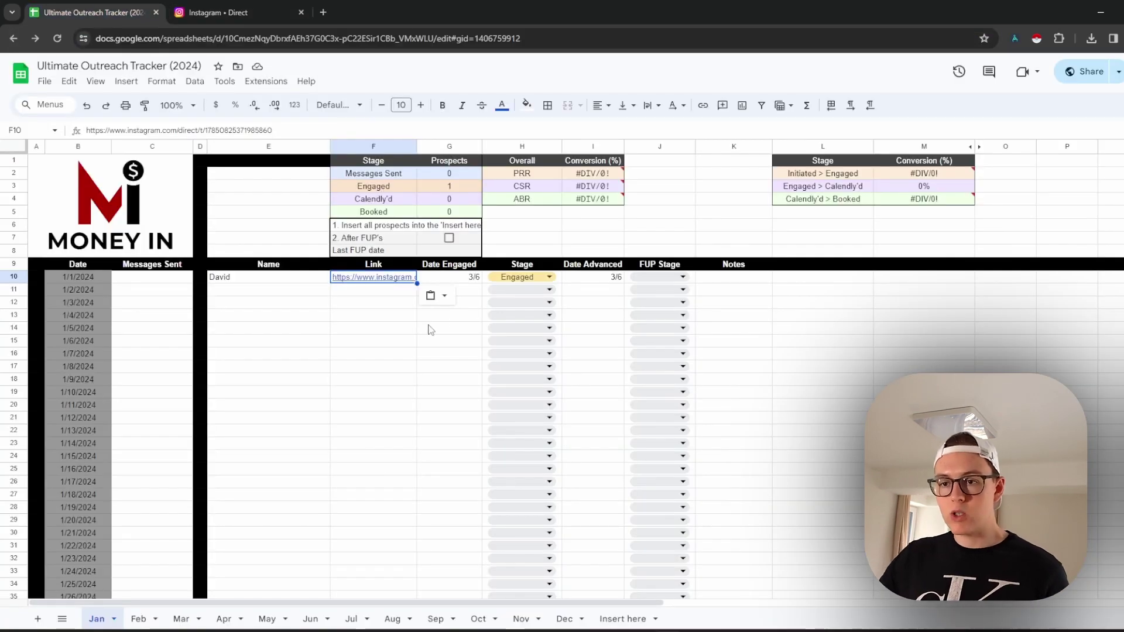
click(410, 343)
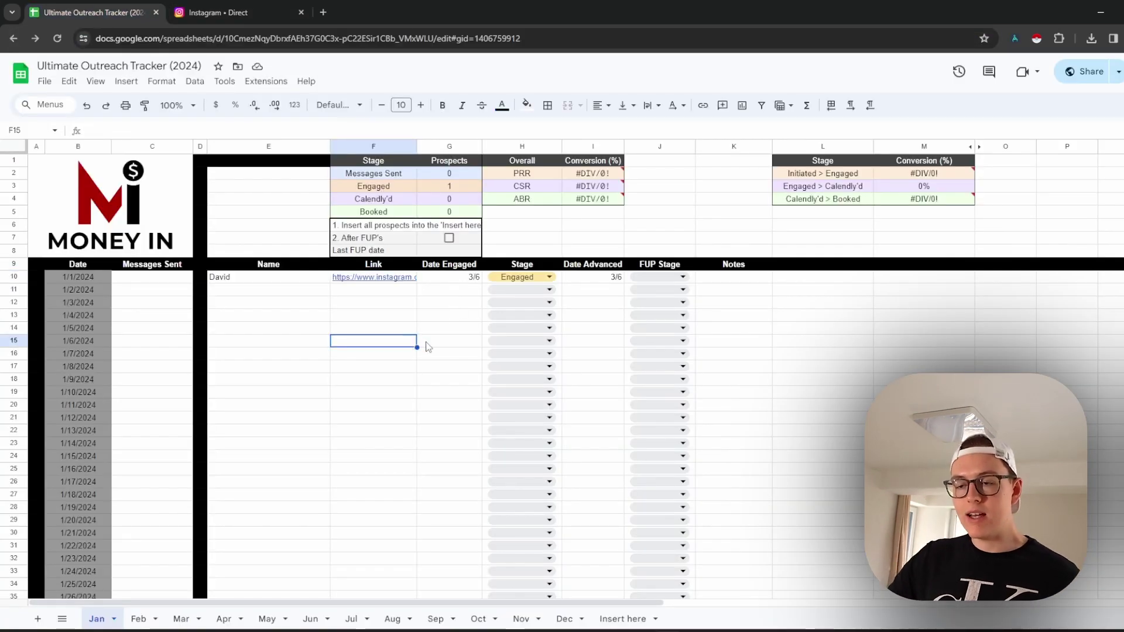
click(532, 277)
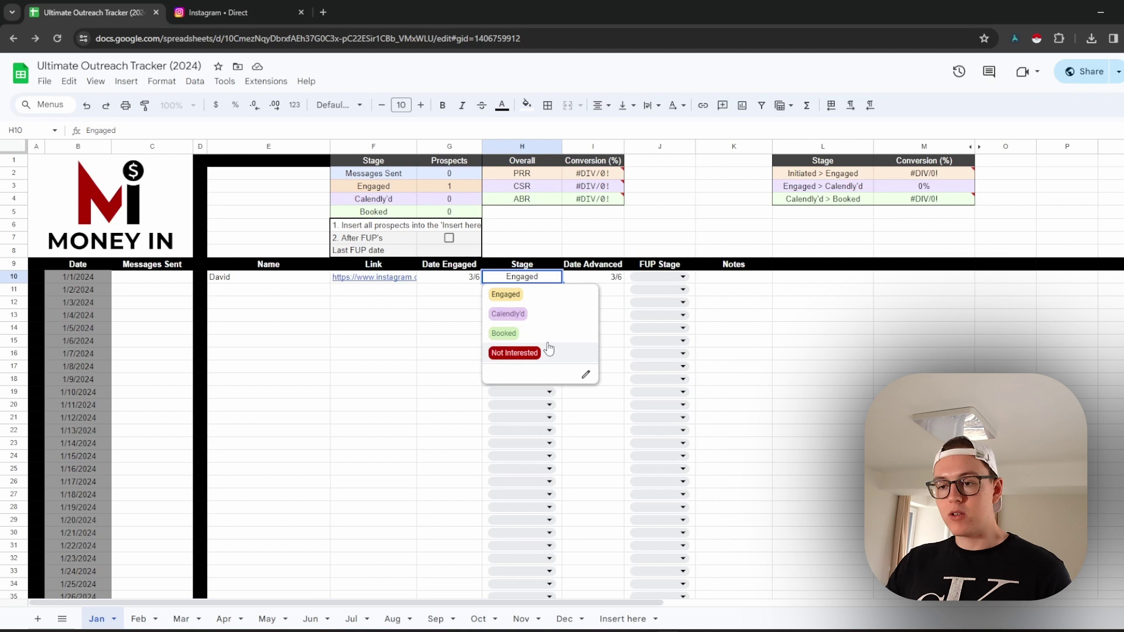
click(430, 319)
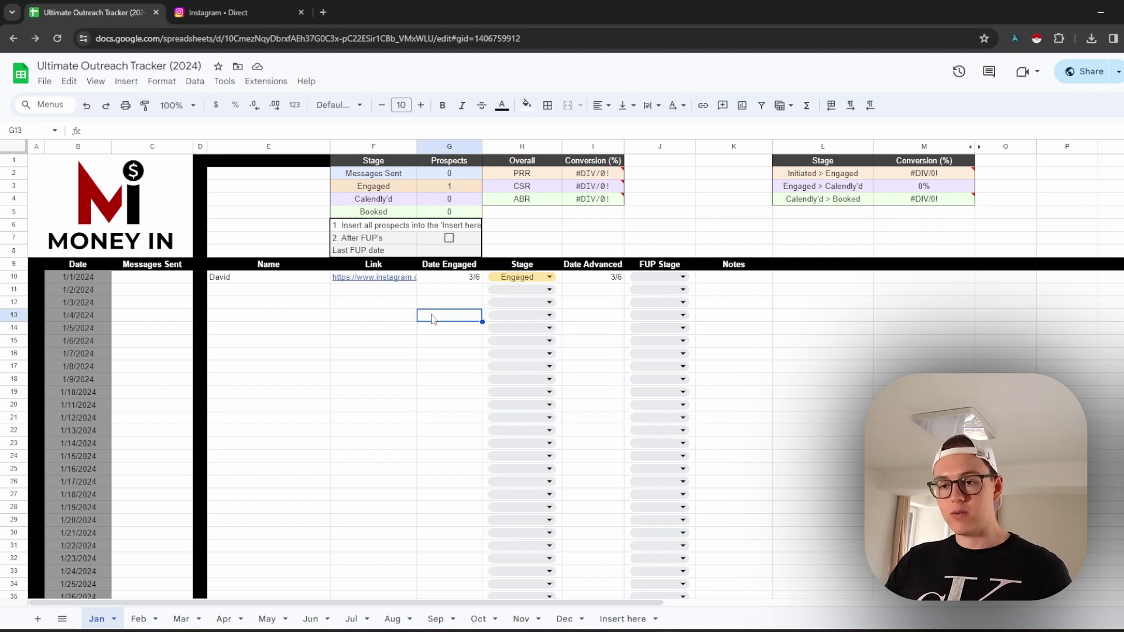
Step: Fill F10's chat link, E10's name and H11's Engaged stage down to row 22
click(413, 279)
drag(417, 283, 384, 430)
click(319, 278)
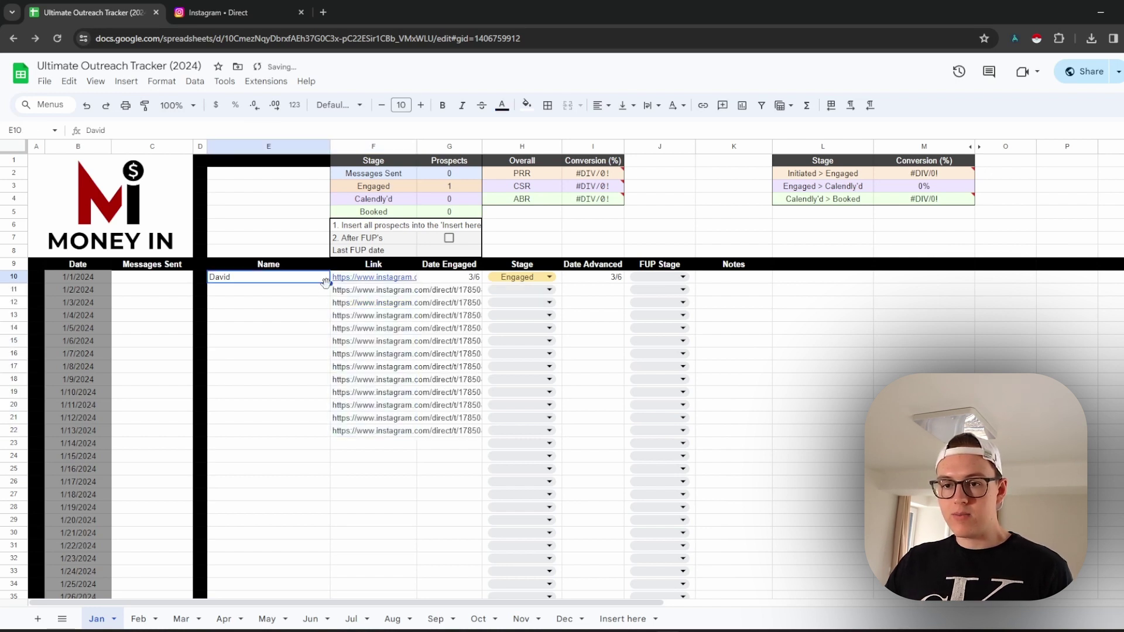
drag(331, 283, 316, 430)
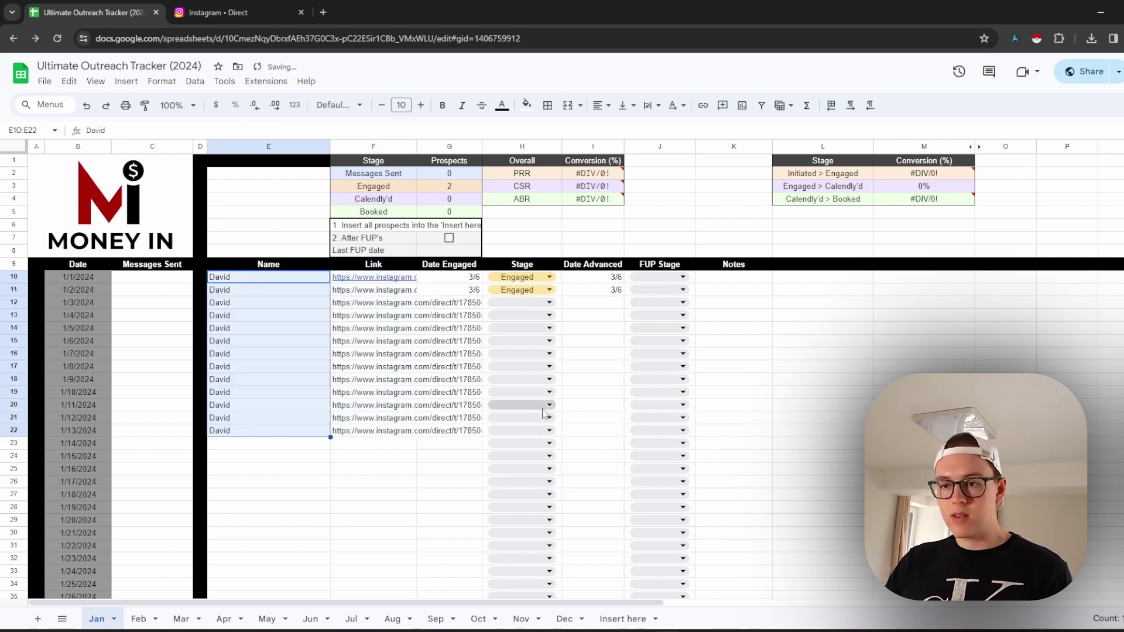
click(559, 294)
drag(562, 296, 543, 434)
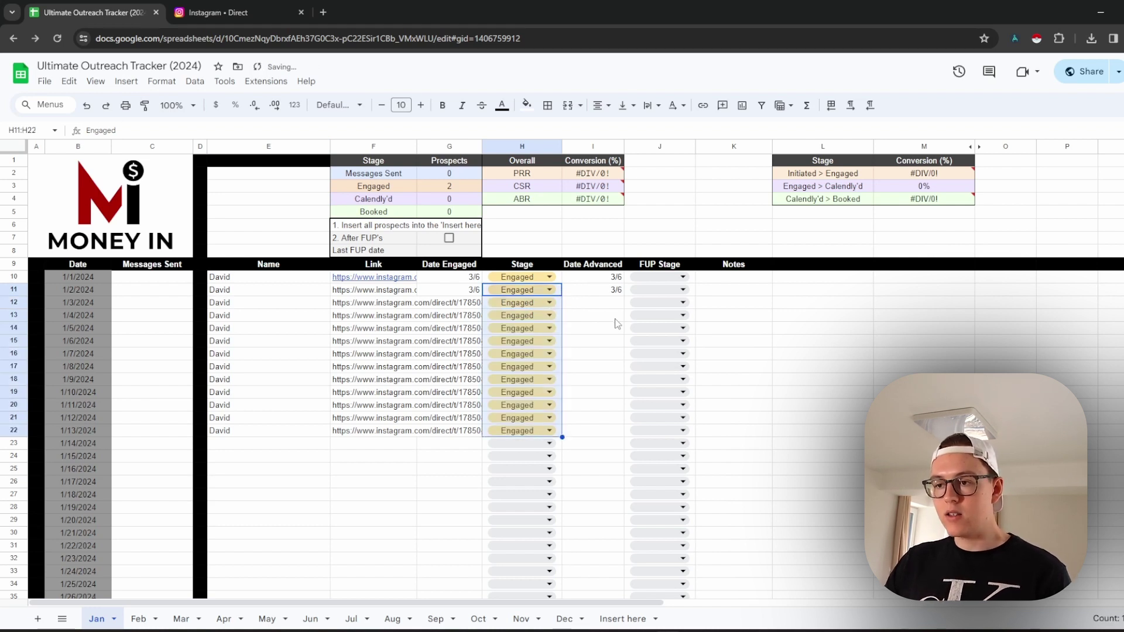
click(588, 319)
Step: Make the URL in F12 a clickable link
click(370, 292)
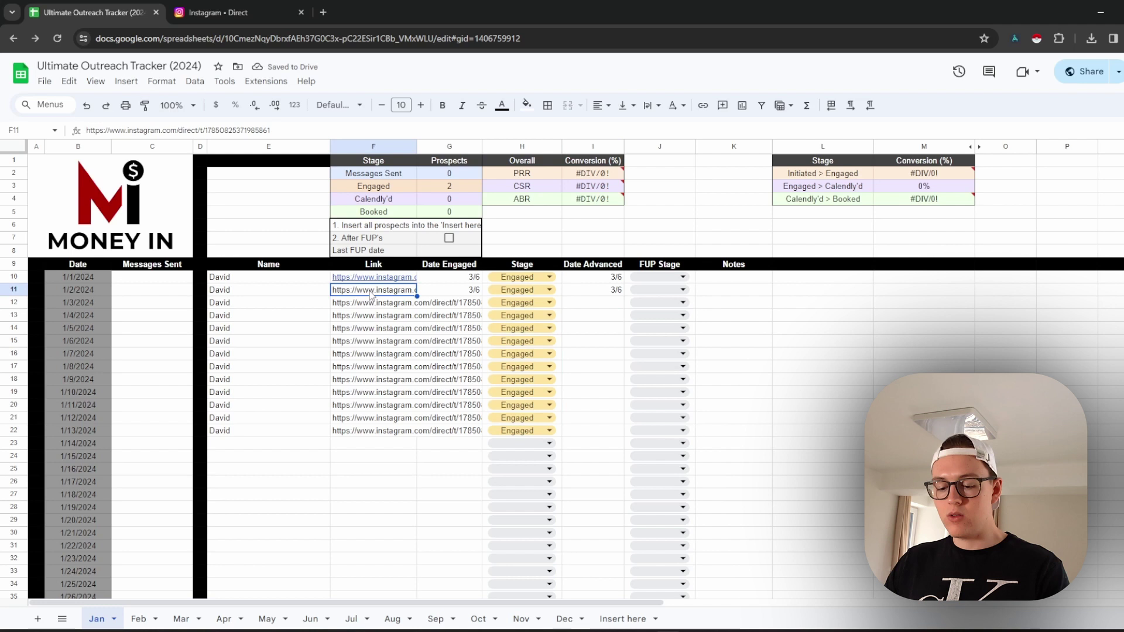
click(386, 304)
key(ctrl+v)
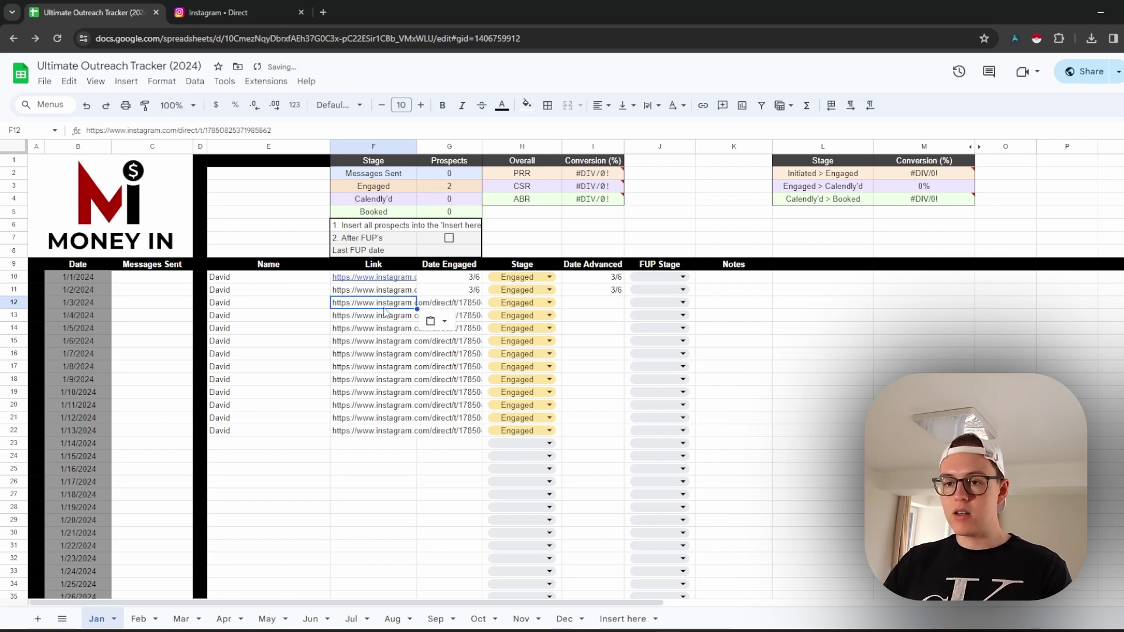
click(384, 314)
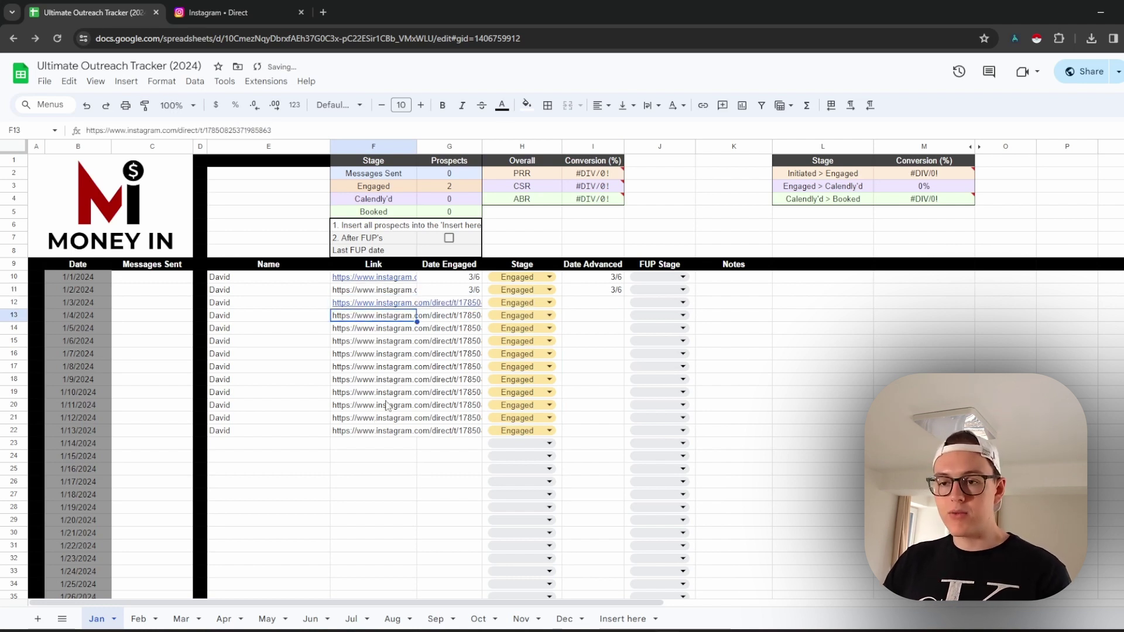
click(796, 370)
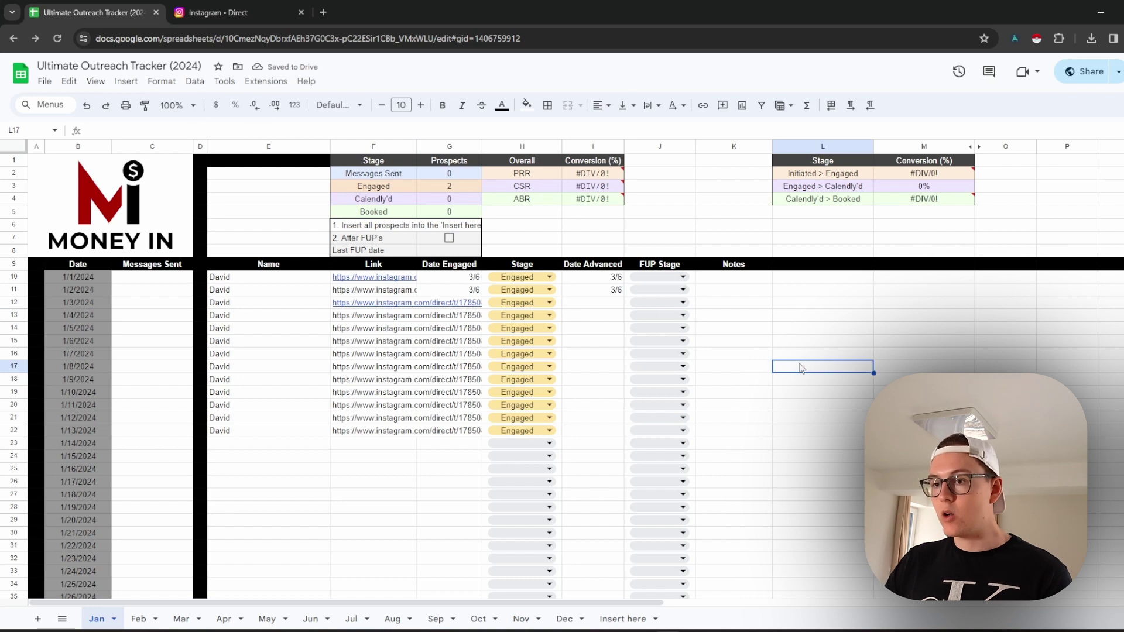
Step: Unhide column N and fill its Engaged value down to row 22
click(980, 147)
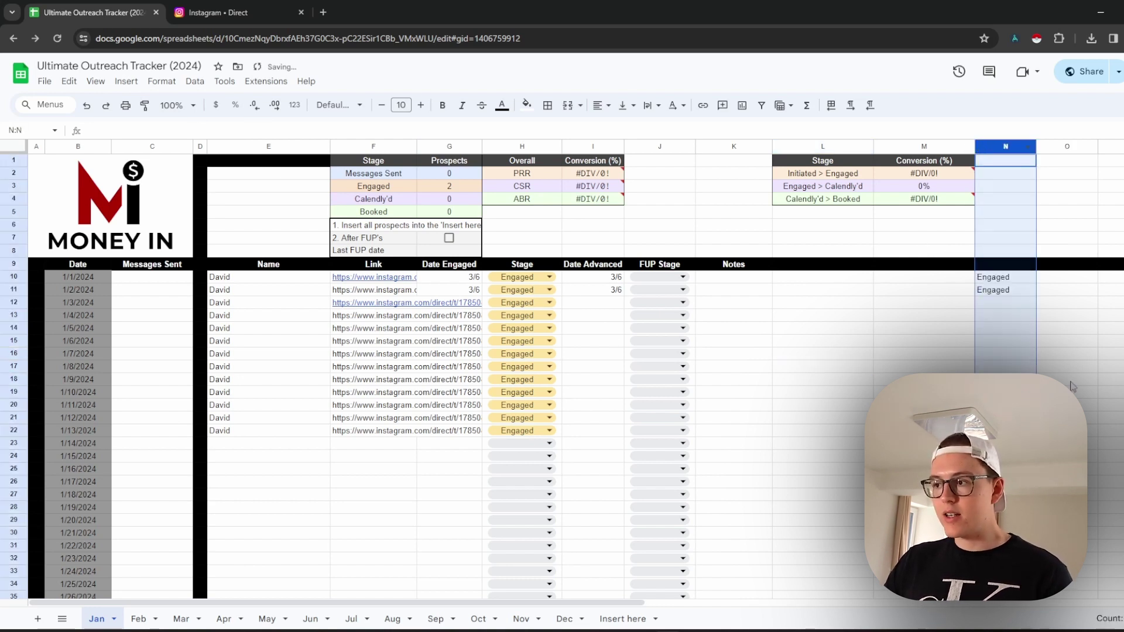
click(1013, 290)
drag(1035, 296, 1019, 433)
click(821, 395)
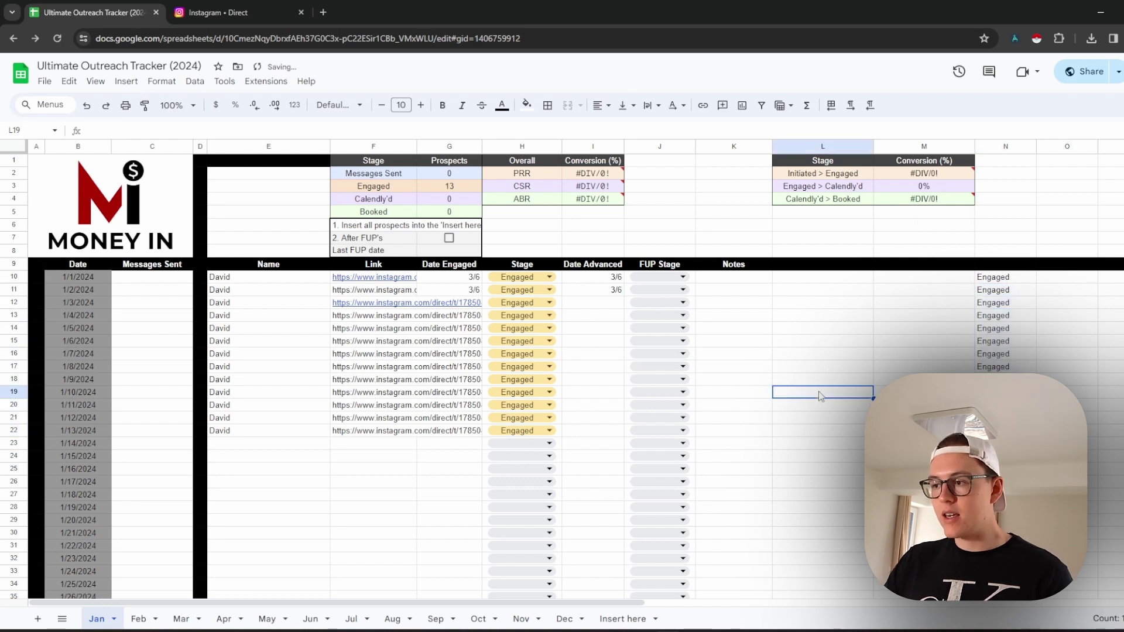
drag(328, 302, 1005, 430)
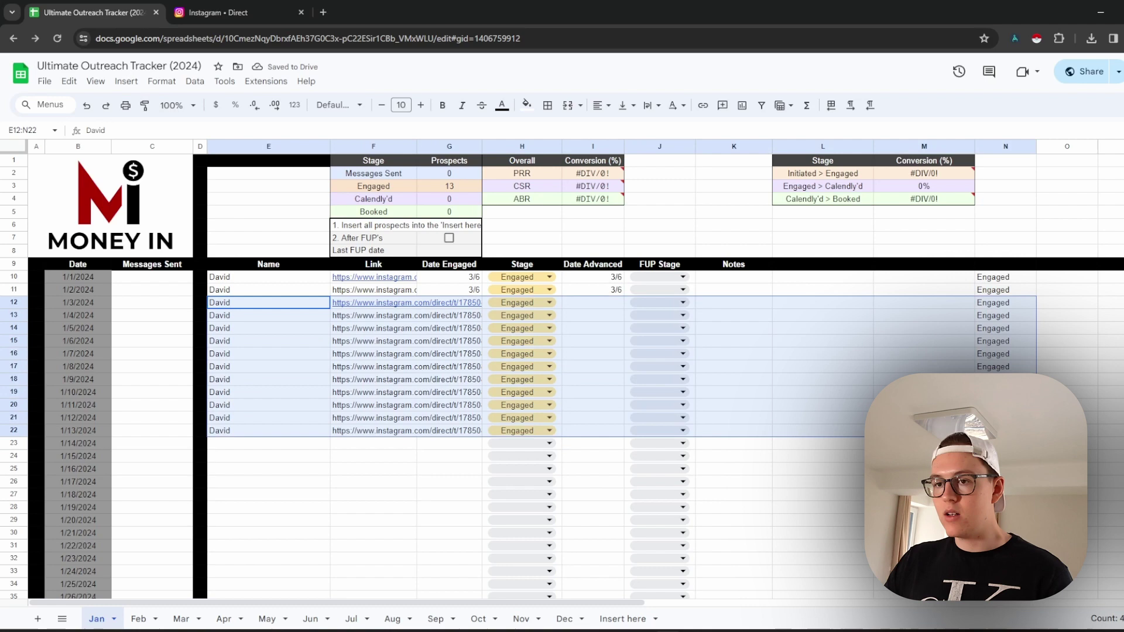
click(924, 418)
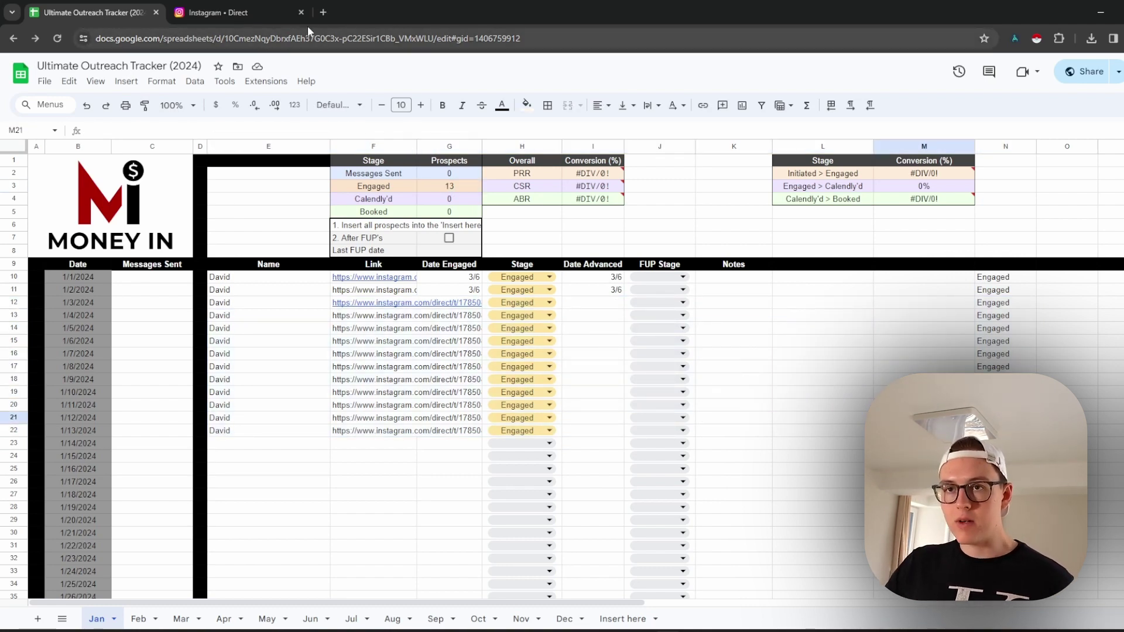
click(323, 12)
text(axio)
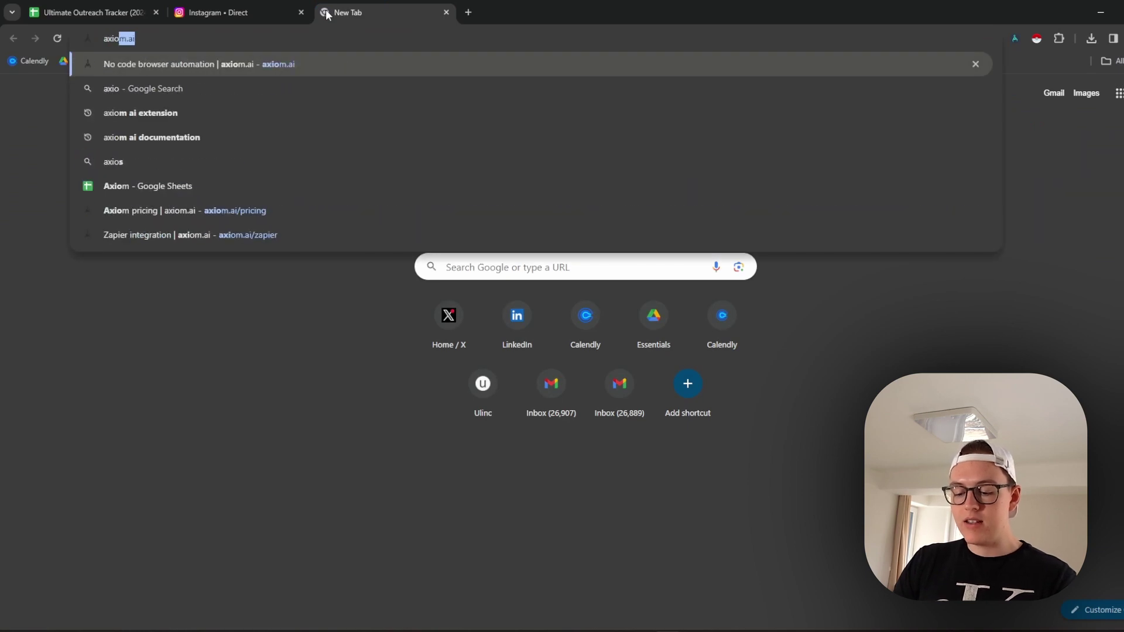
text(m.ai)
key(Return)
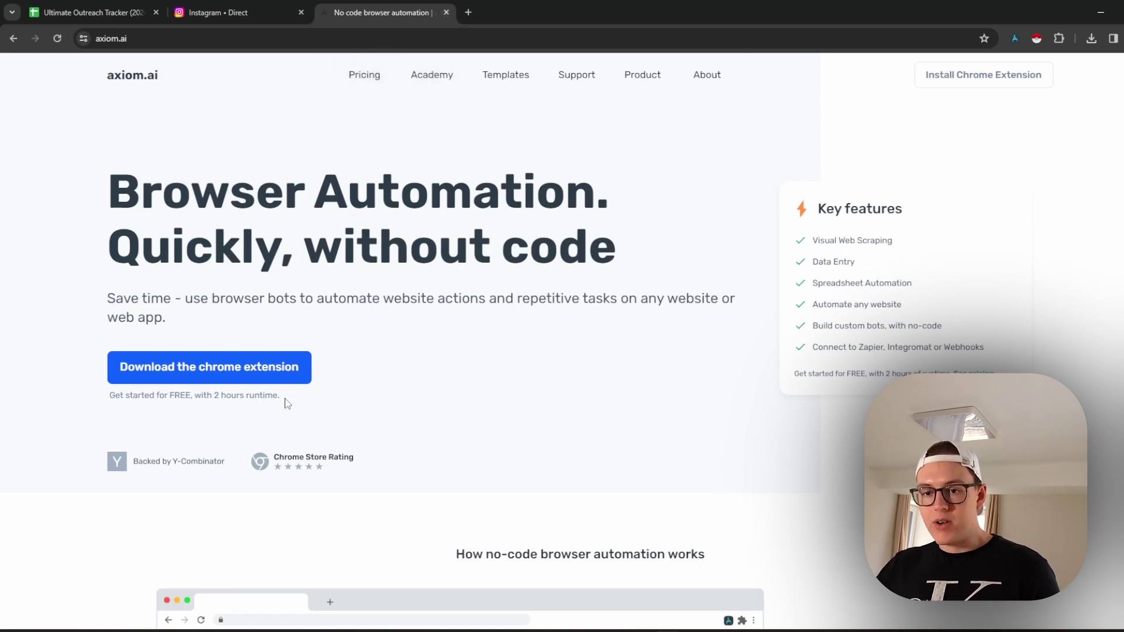
drag(282, 398, 206, 398)
click(353, 116)
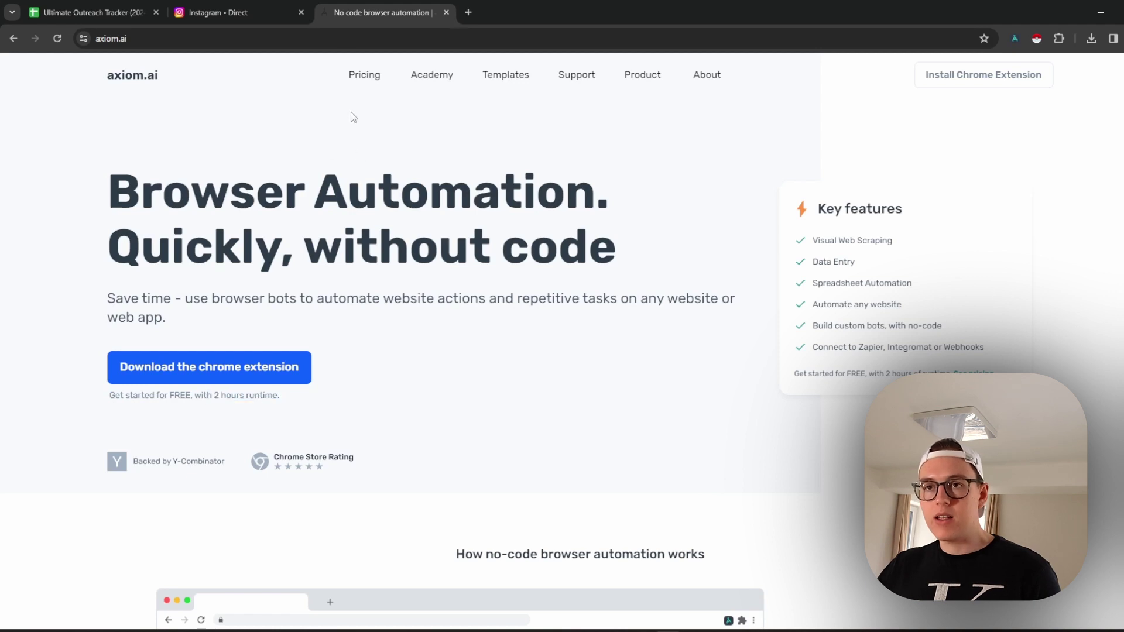
click(446, 13)
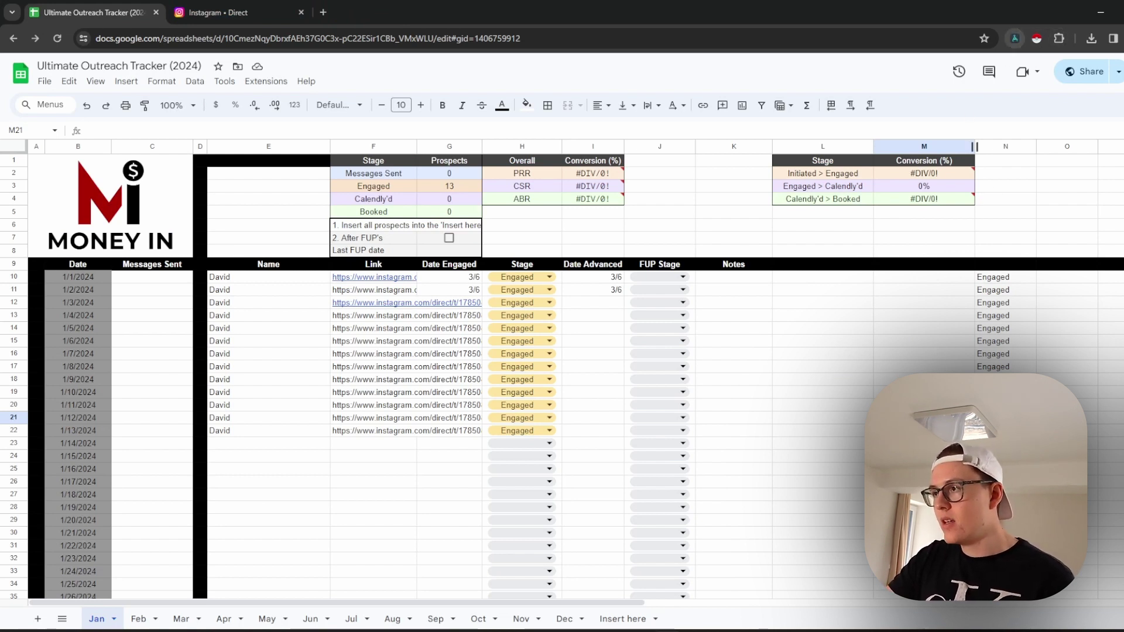
Step: Import axiom_instagram_auto_followups_automation.json as a new Axiom automation
click(1016, 39)
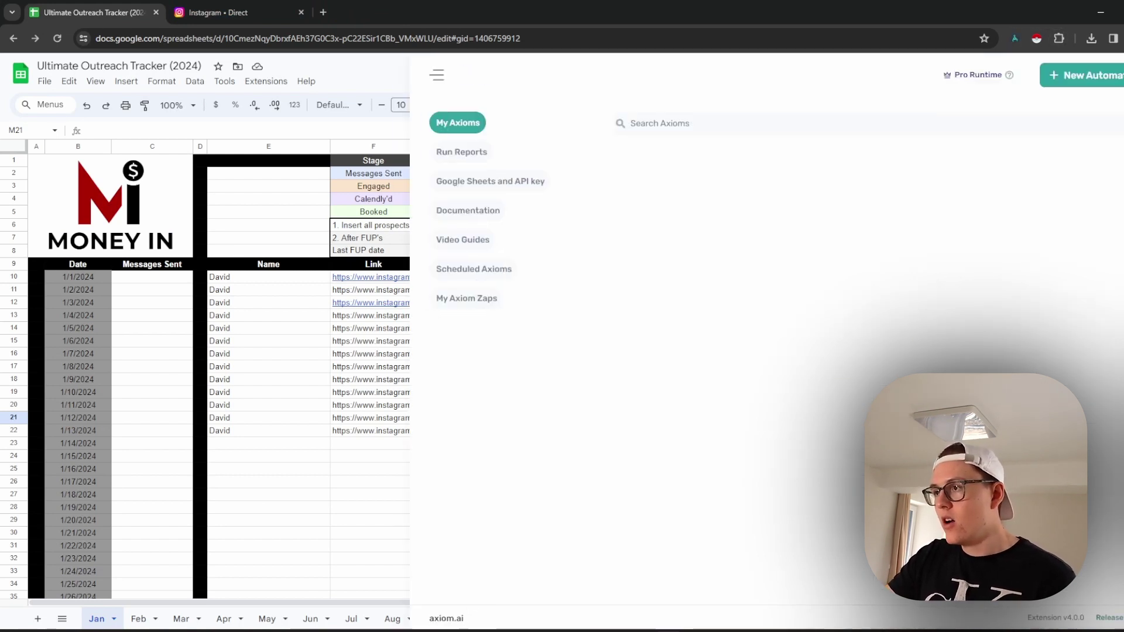
click(1080, 82)
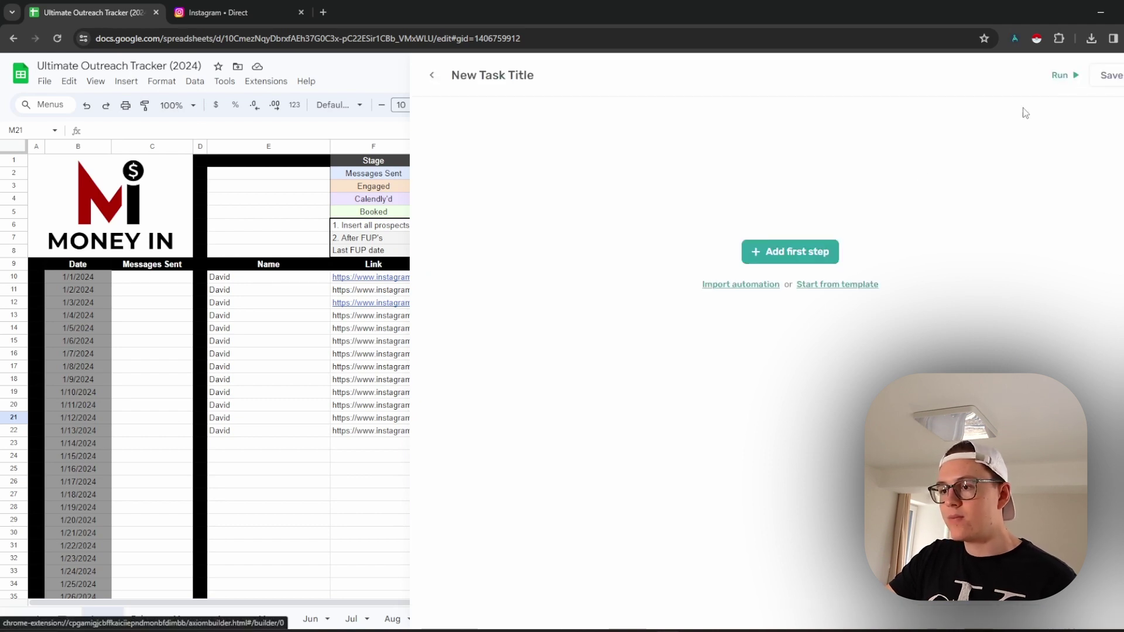
click(748, 285)
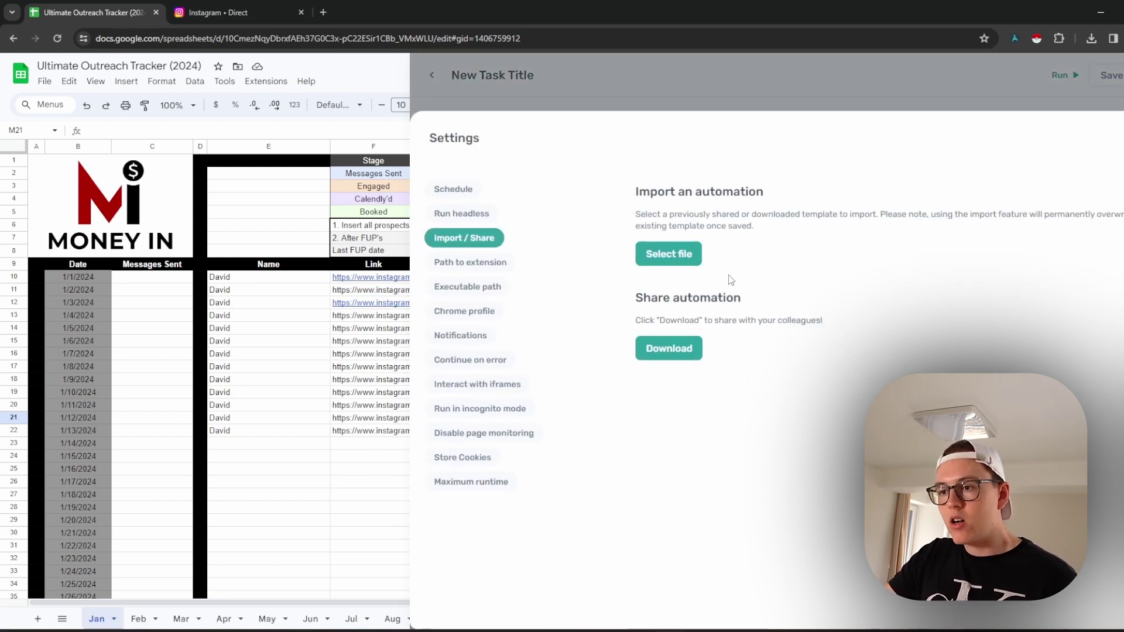
click(683, 267)
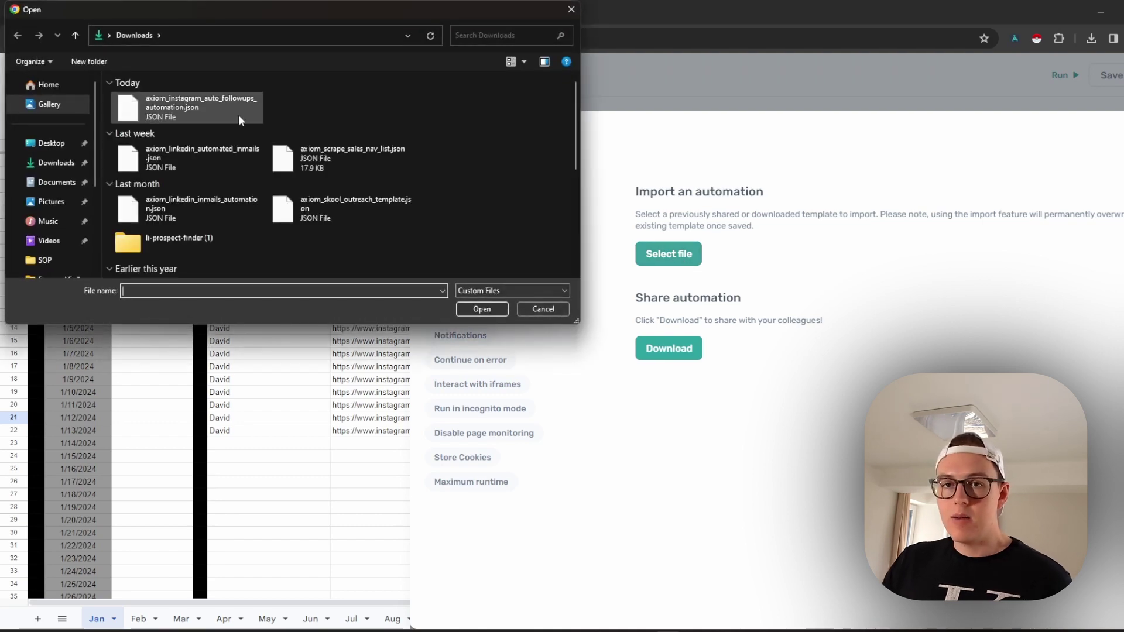
click(237, 115)
click(482, 310)
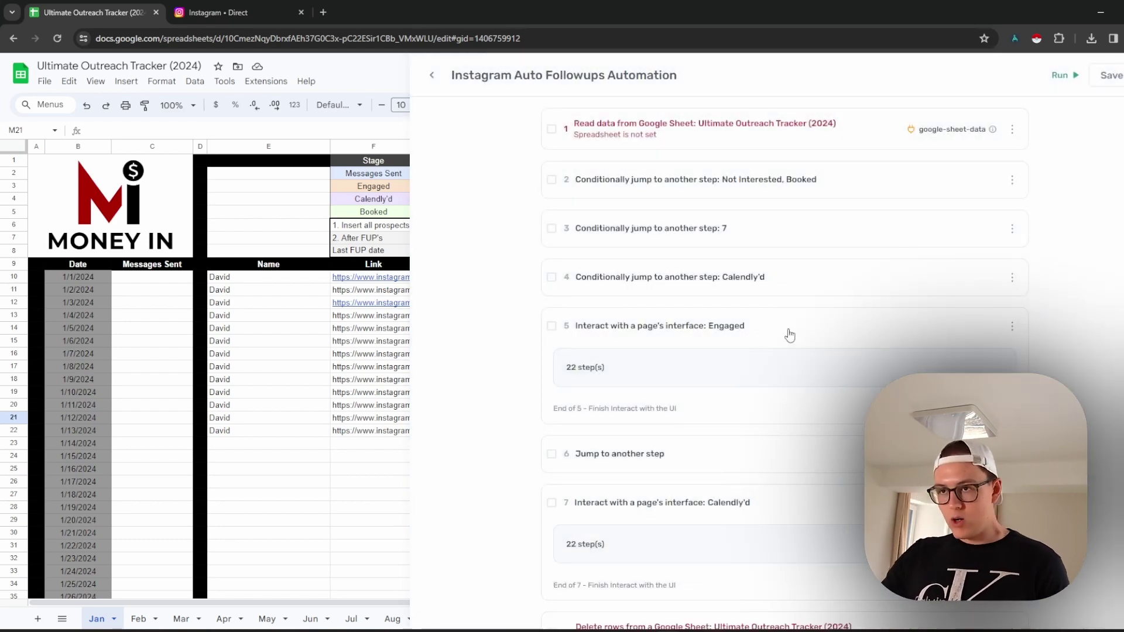
Step: Set step 1 Read data's spreadsheet to Ultimate Outreach Tracker (2024)
scroll(786, 333, down, 3)
scroll(757, 340, up, 3)
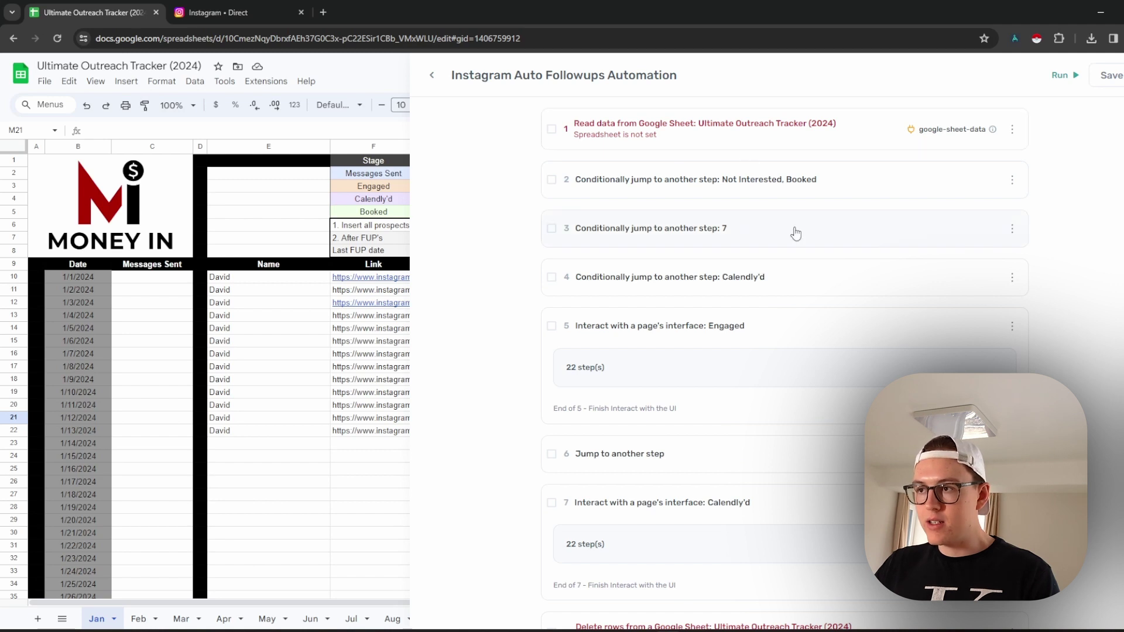
click(861, 145)
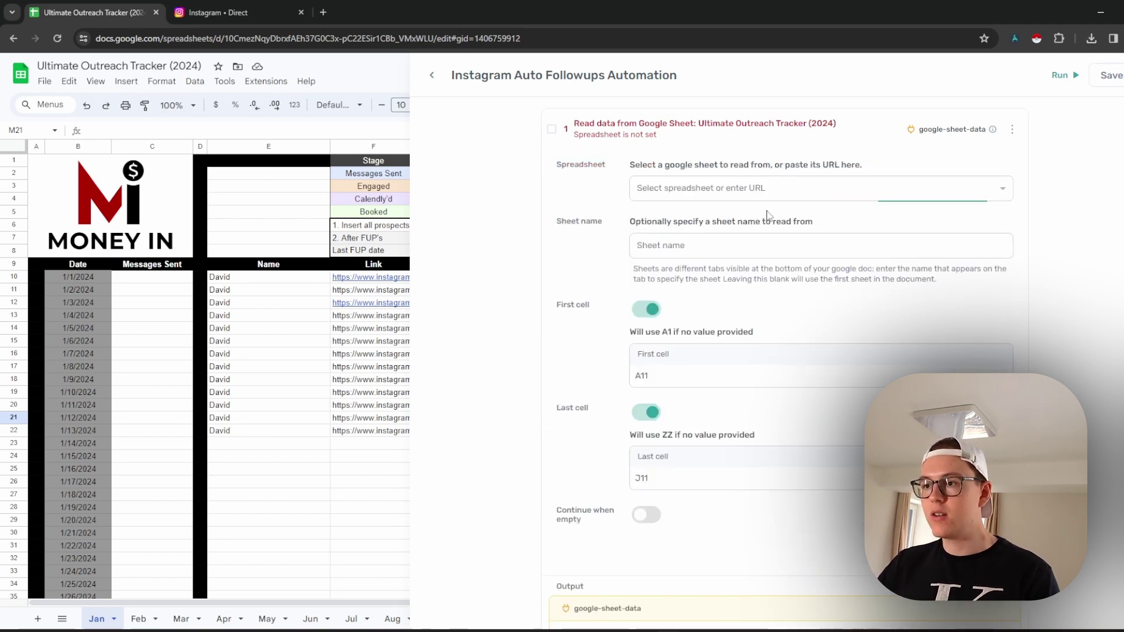
click(812, 181)
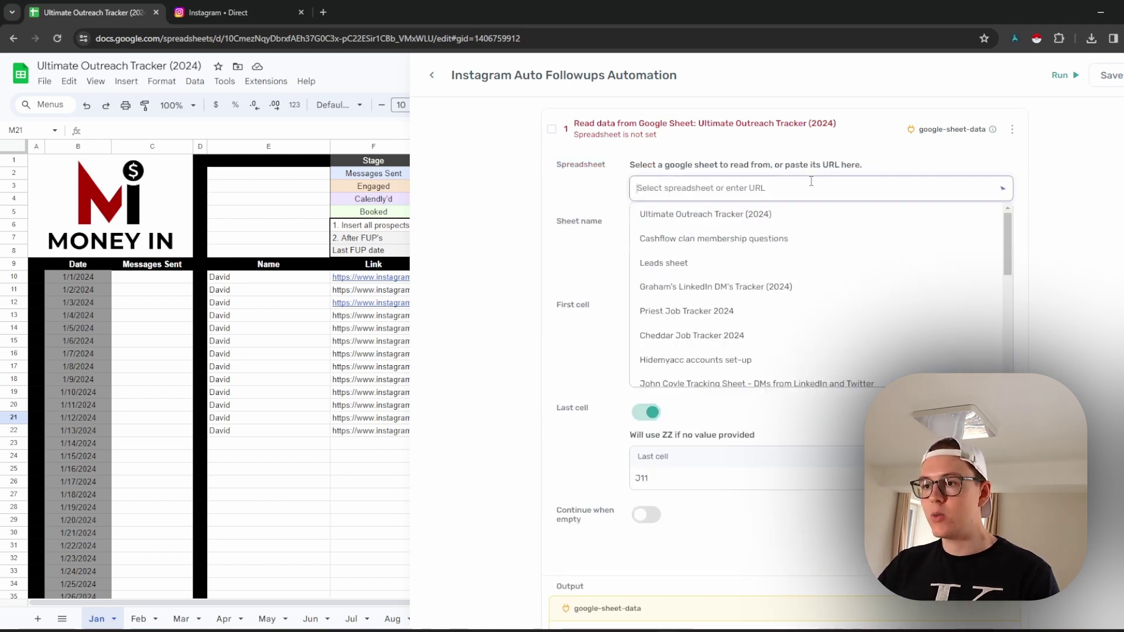
click(719, 220)
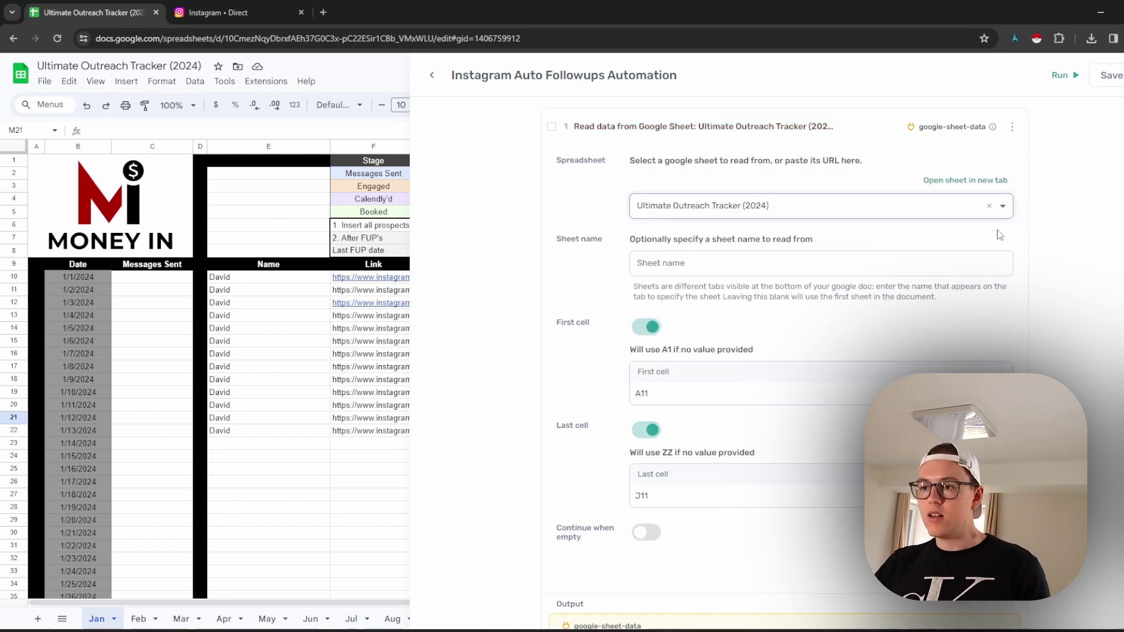
Step: Set step 8 Delete rows' spreadsheet to Ultimate Outreach Tracker (2024) as well
scroll(720, 264, down, 10)
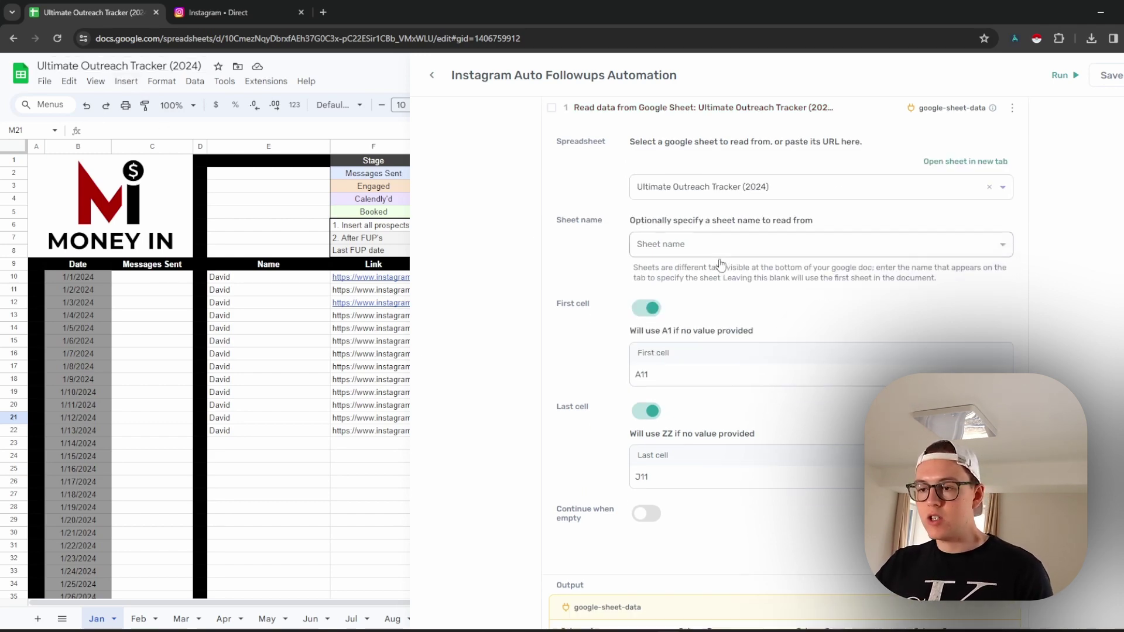
click(758, 474)
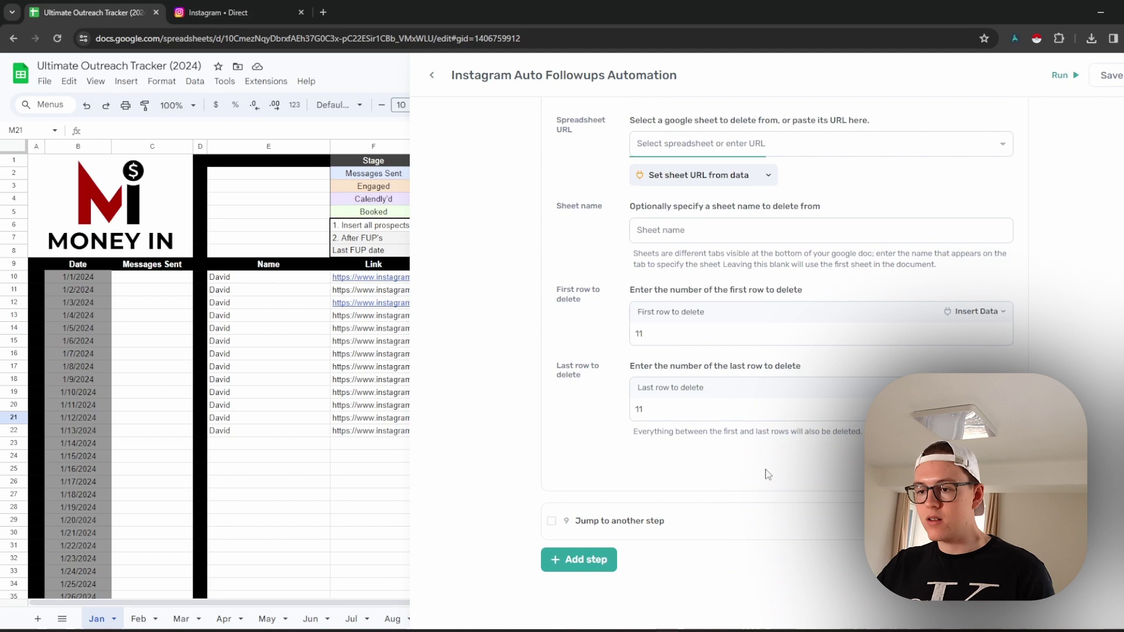
scroll(673, 380, up, 3)
click(726, 327)
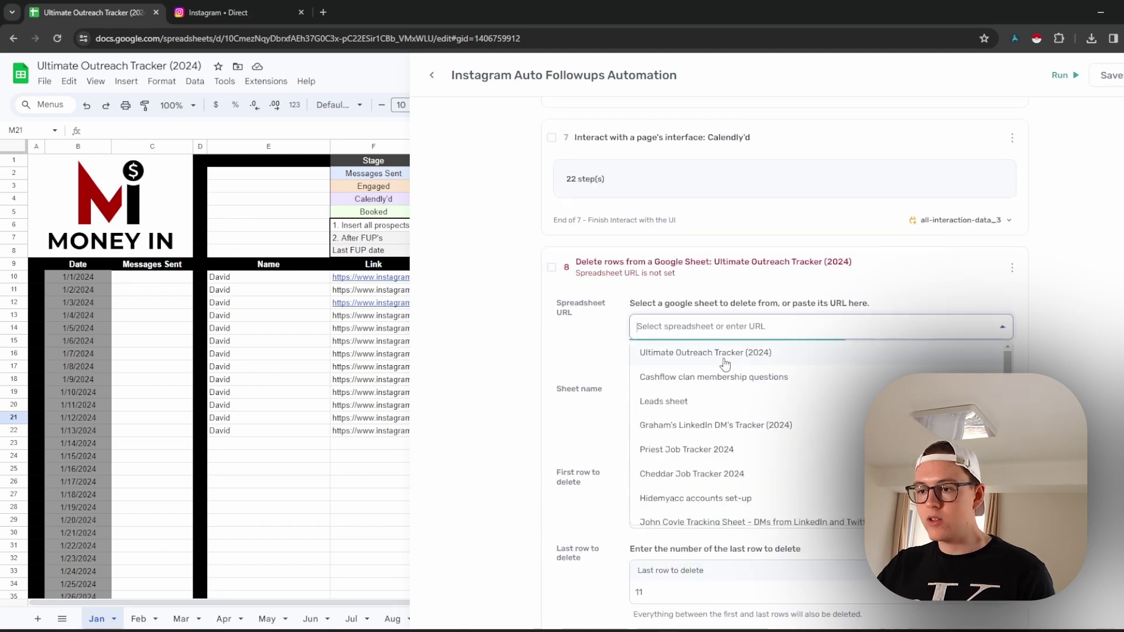
click(728, 353)
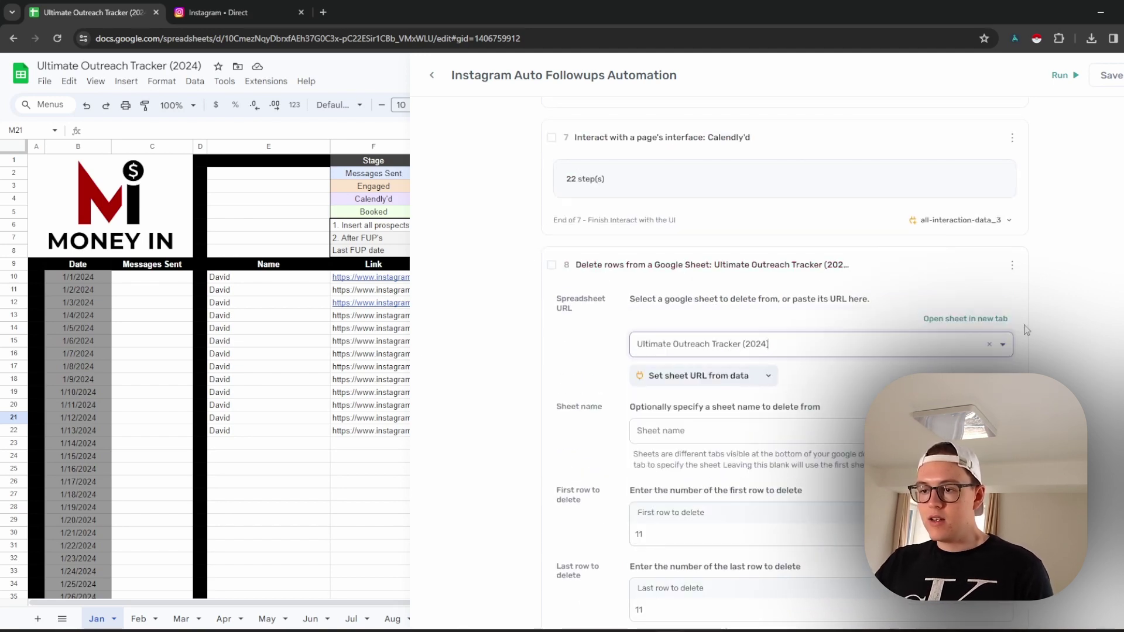
Step: Choose the Insert here sheet for the delete-rows step 8
click(771, 429)
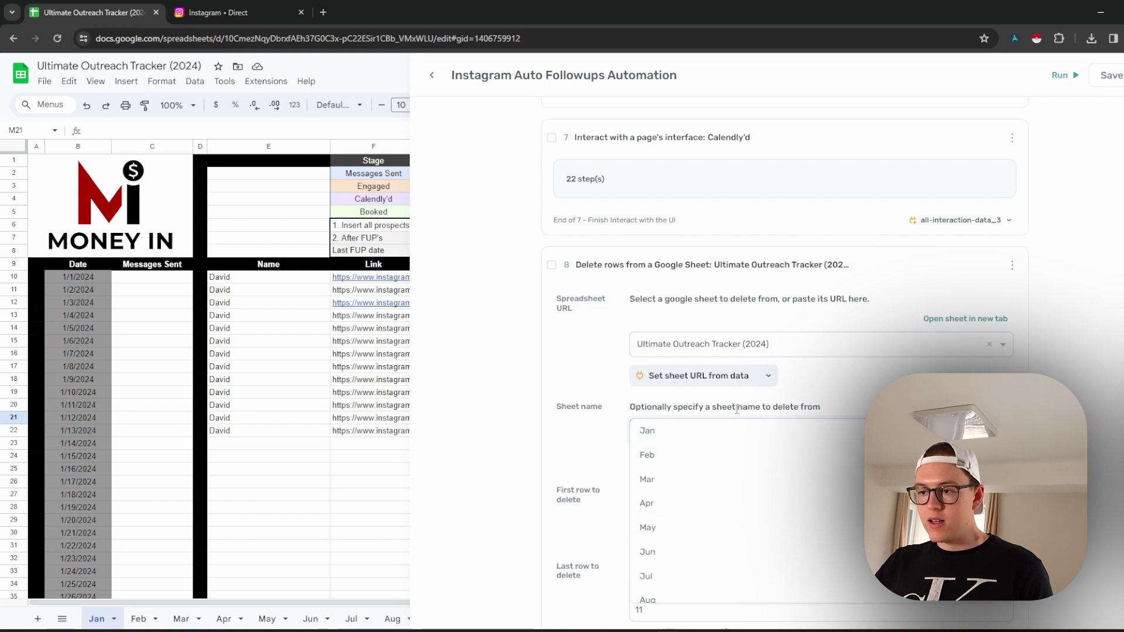
scroll(732, 539, down, 2)
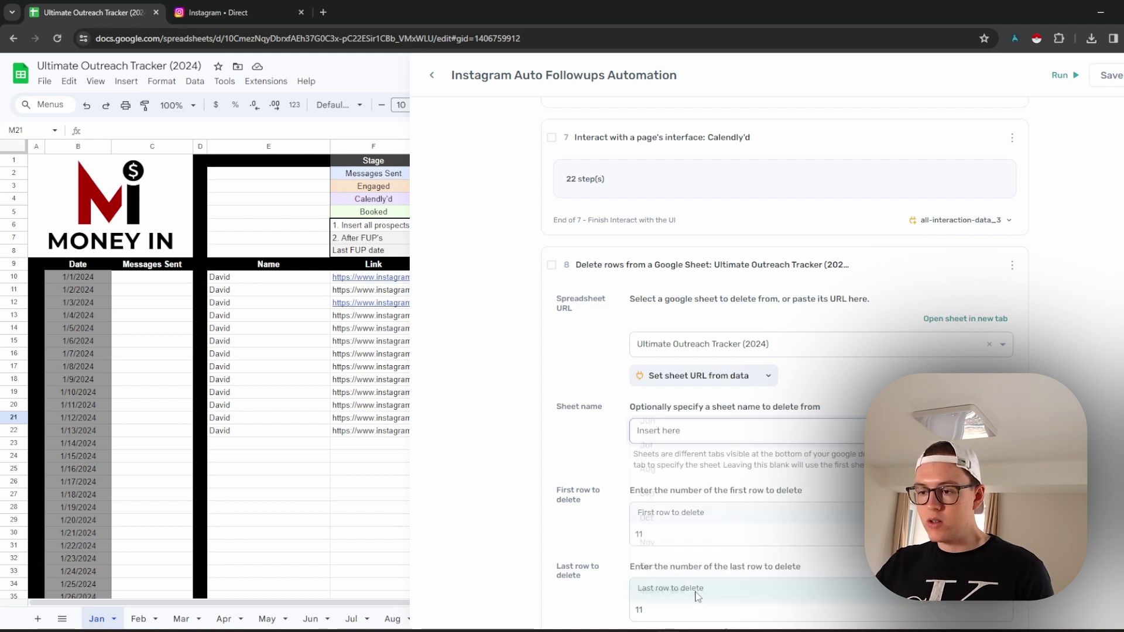
drag(608, 412, 677, 431)
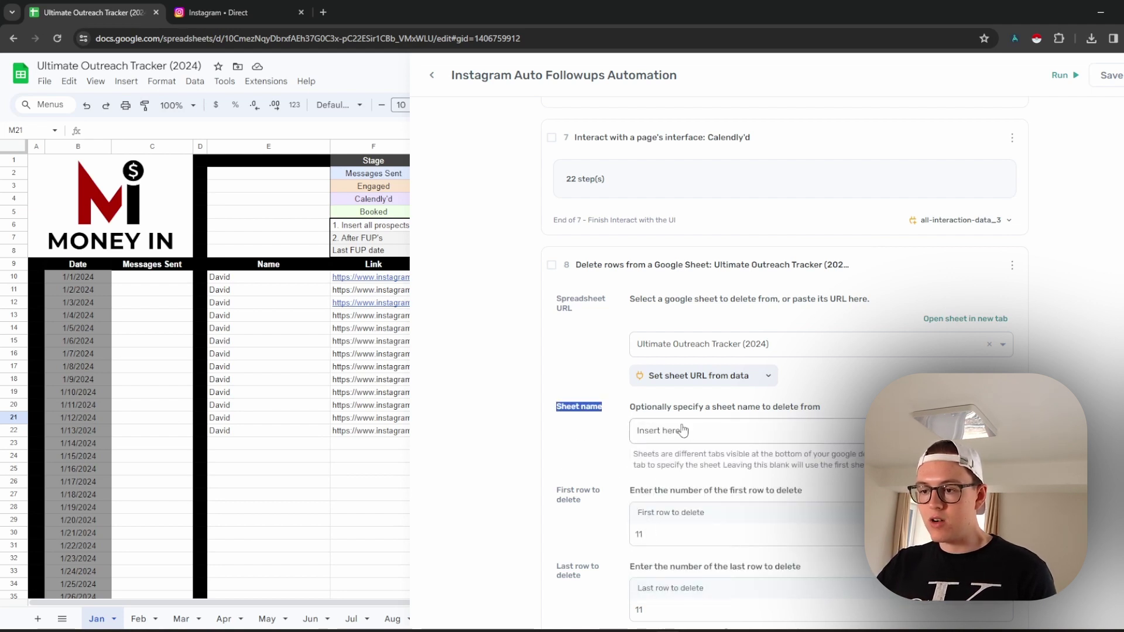
scroll(841, 234, up, 6)
Step: Set step 1 to read from the Insert here sheet and close the Axiom panel
click(841, 146)
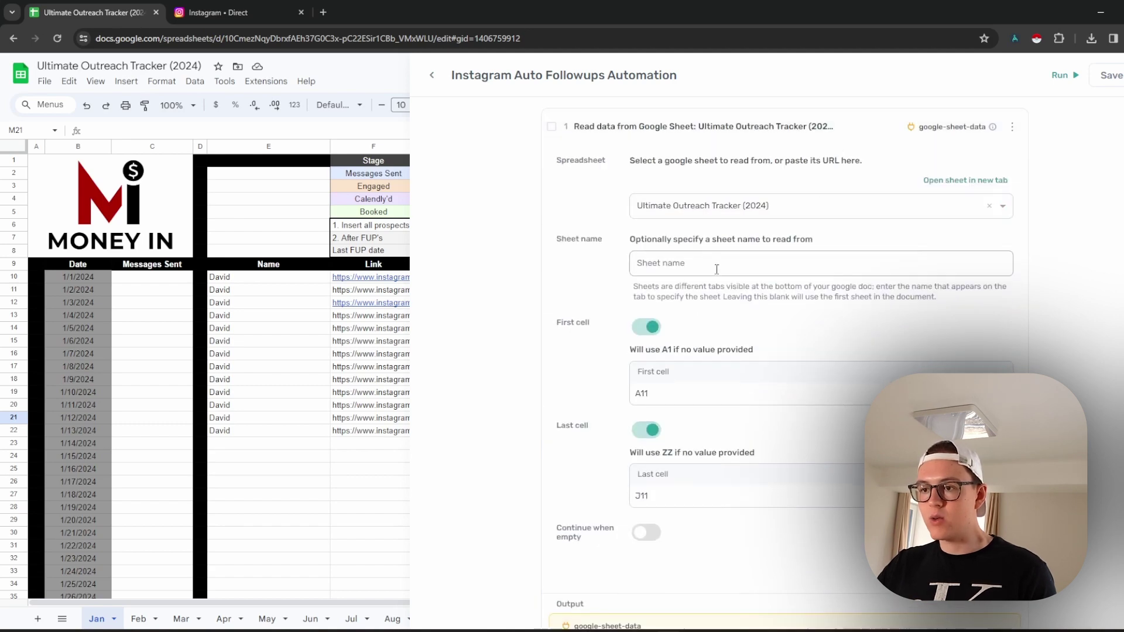
click(665, 266)
scroll(722, 396, down, 3)
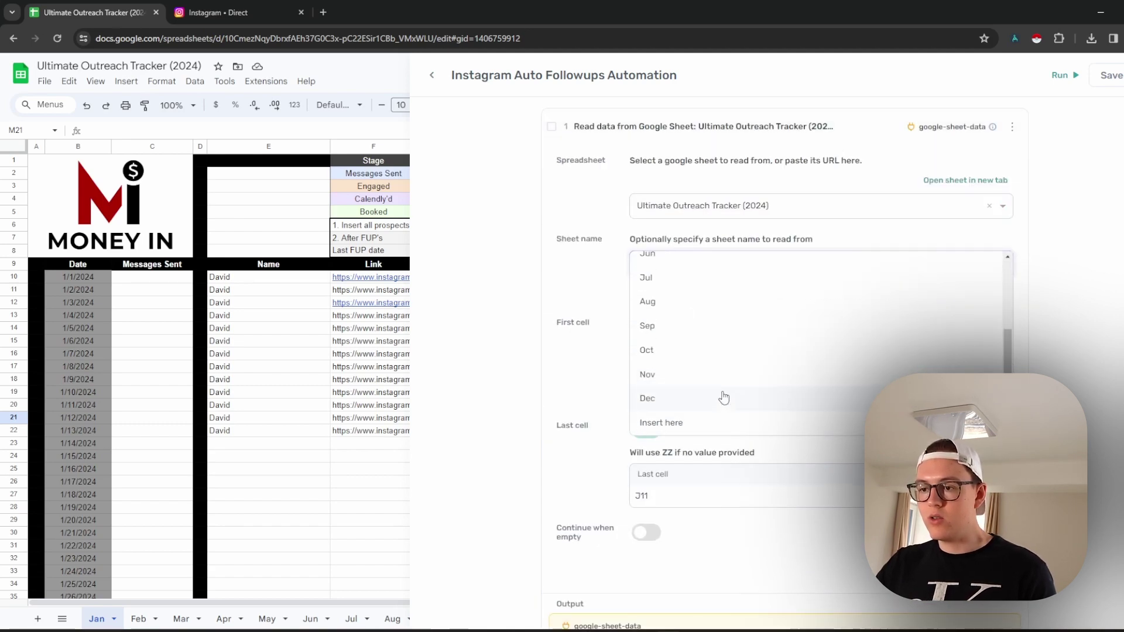
click(697, 421)
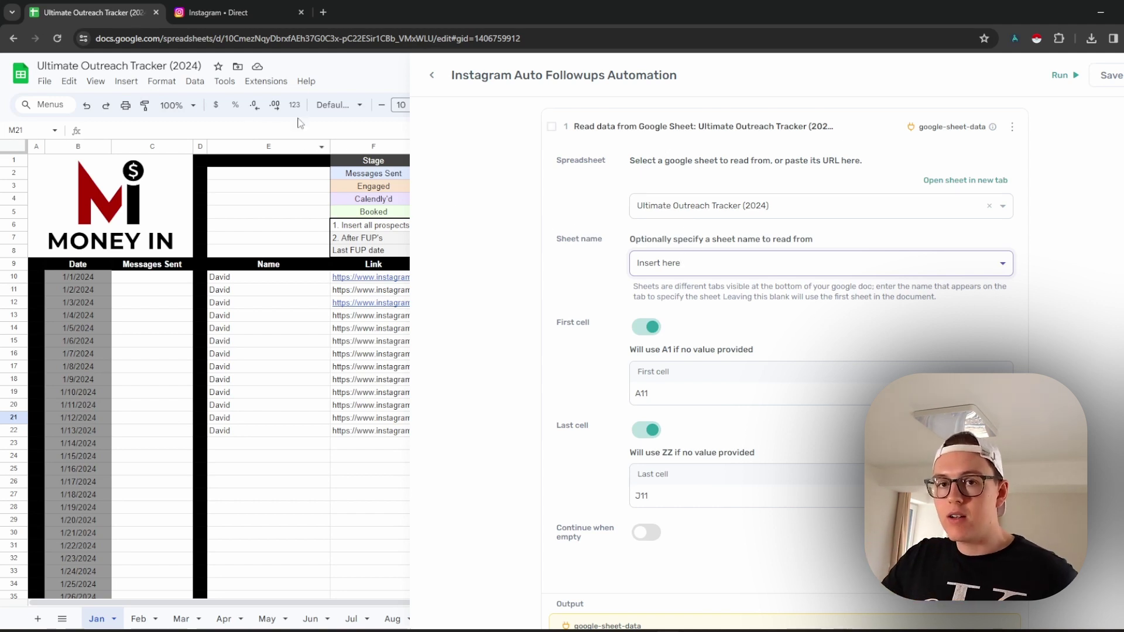
click(404, 73)
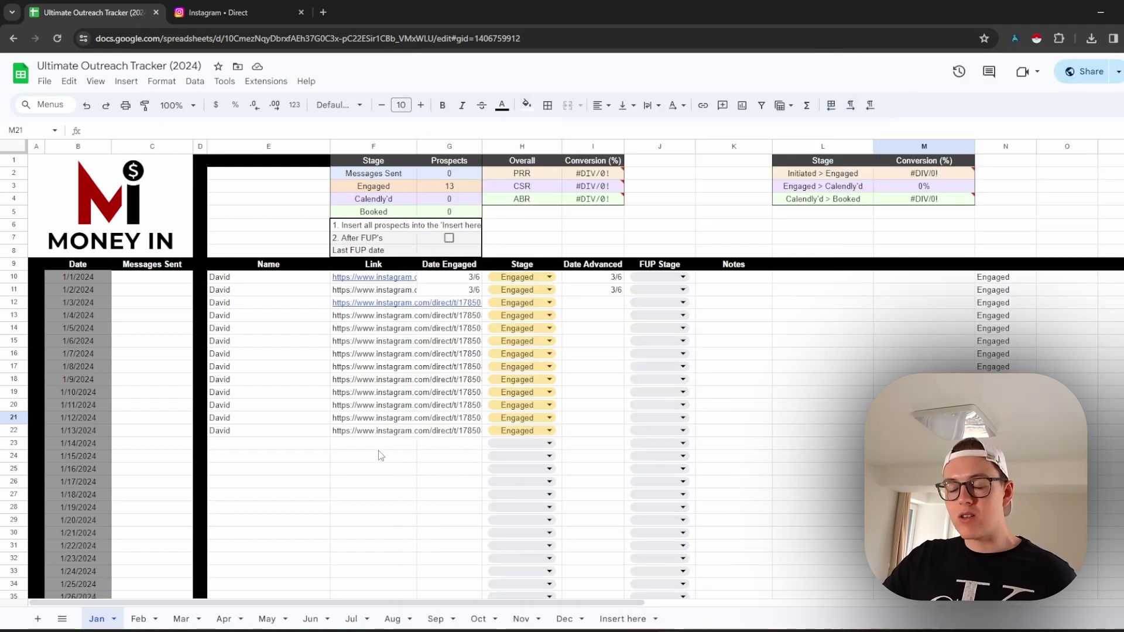
Step: Copy everything on the Jan sheet and paste it into the Insert here sheet
click(293, 482)
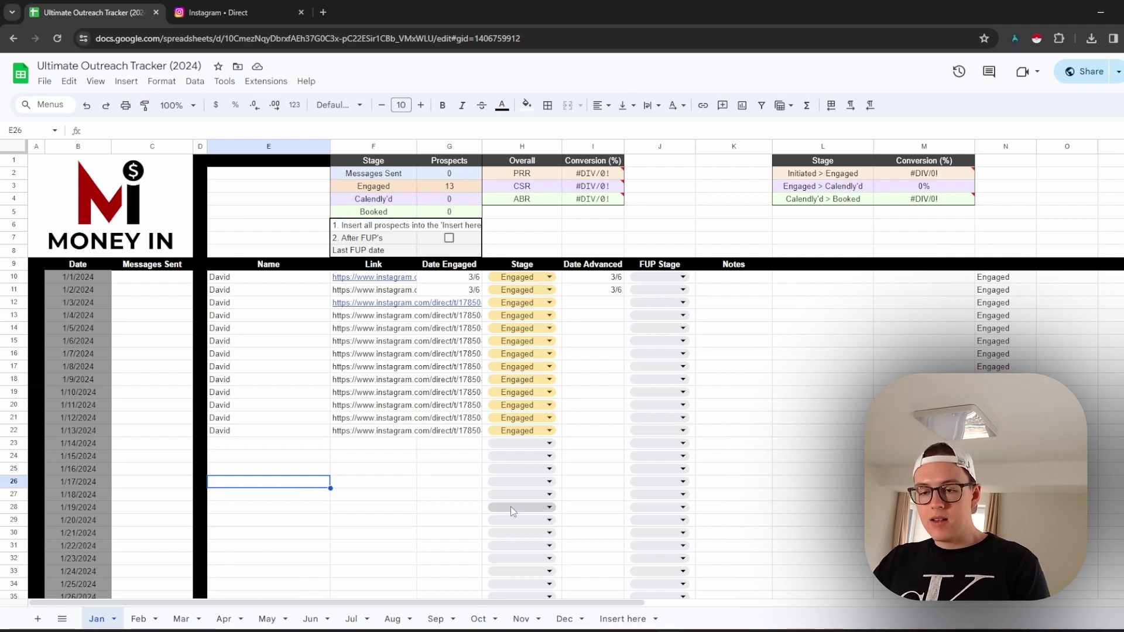
key(ctrl+a)
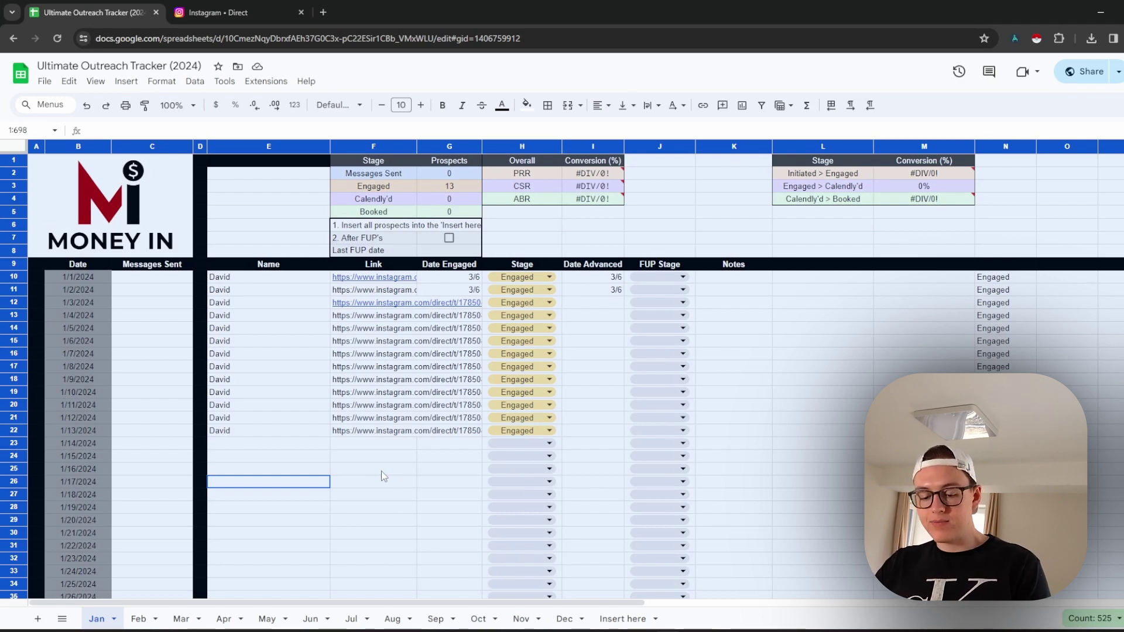
click(612, 625)
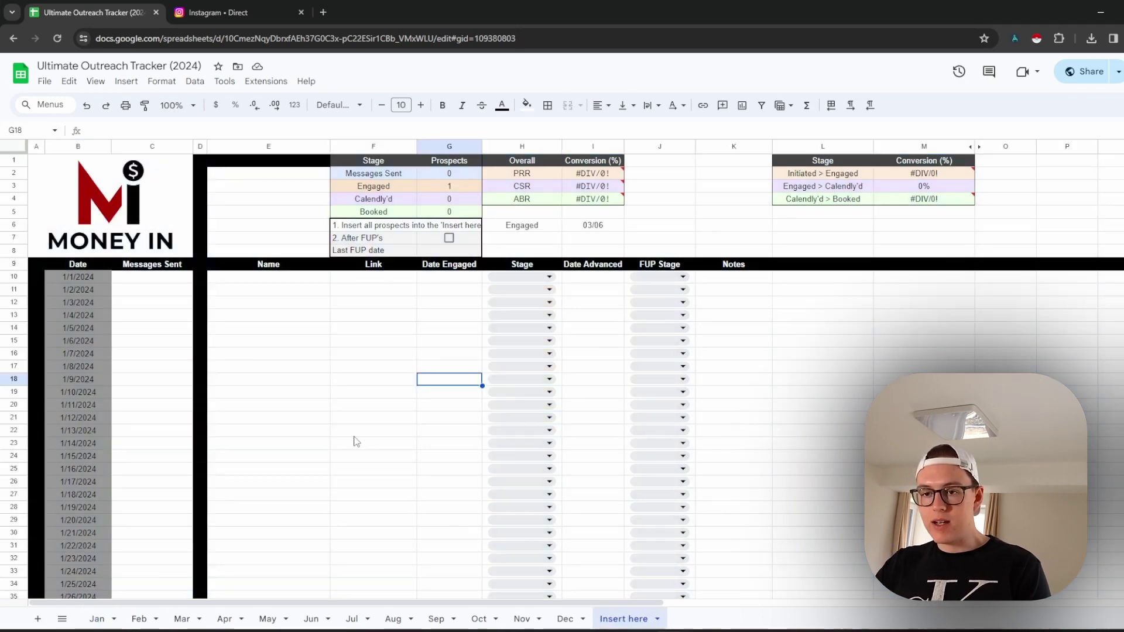
click(354, 433)
click(303, 343)
key(ctrl+a)
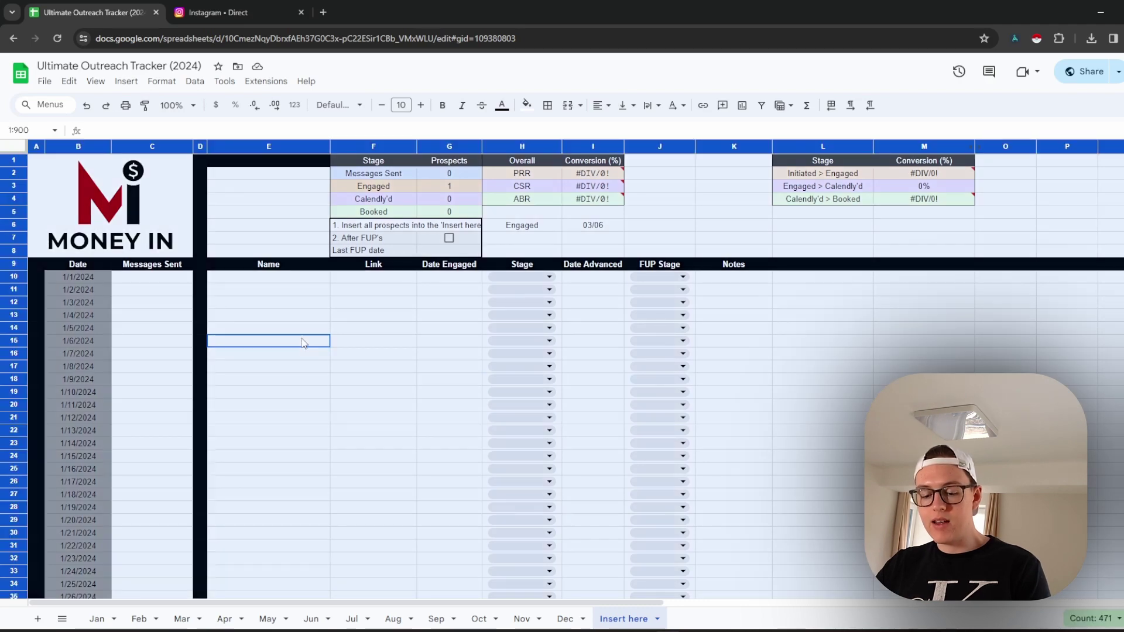
key(ctrl+z)
click(373, 456)
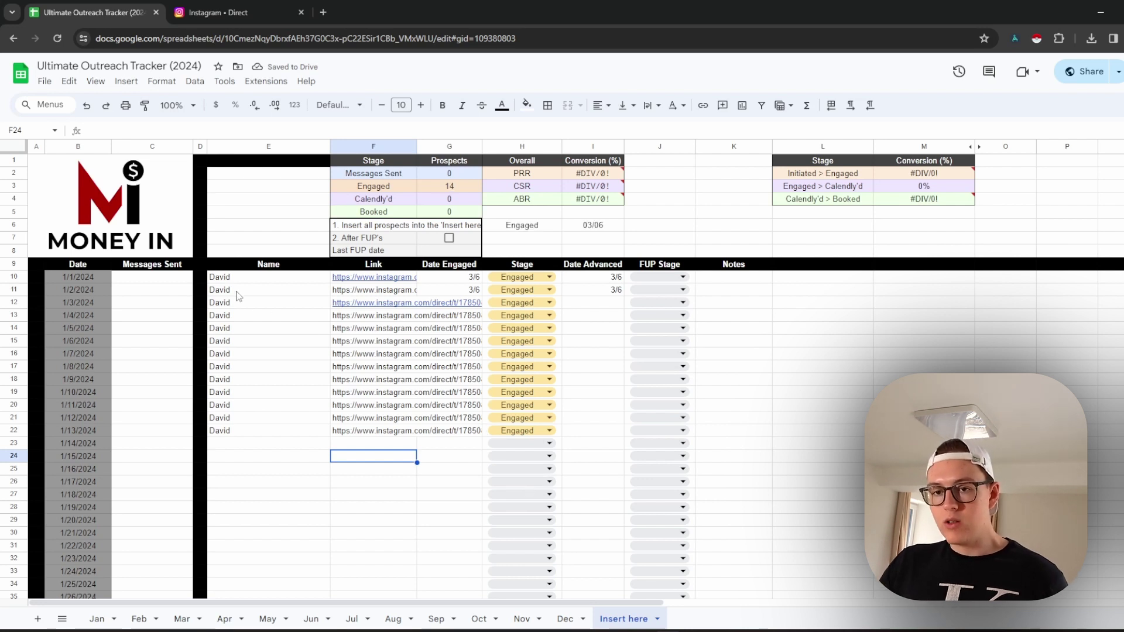
Step: Select the pasted prospect rows and check the first prospect's Stage choices
drag(234, 277, 478, 435)
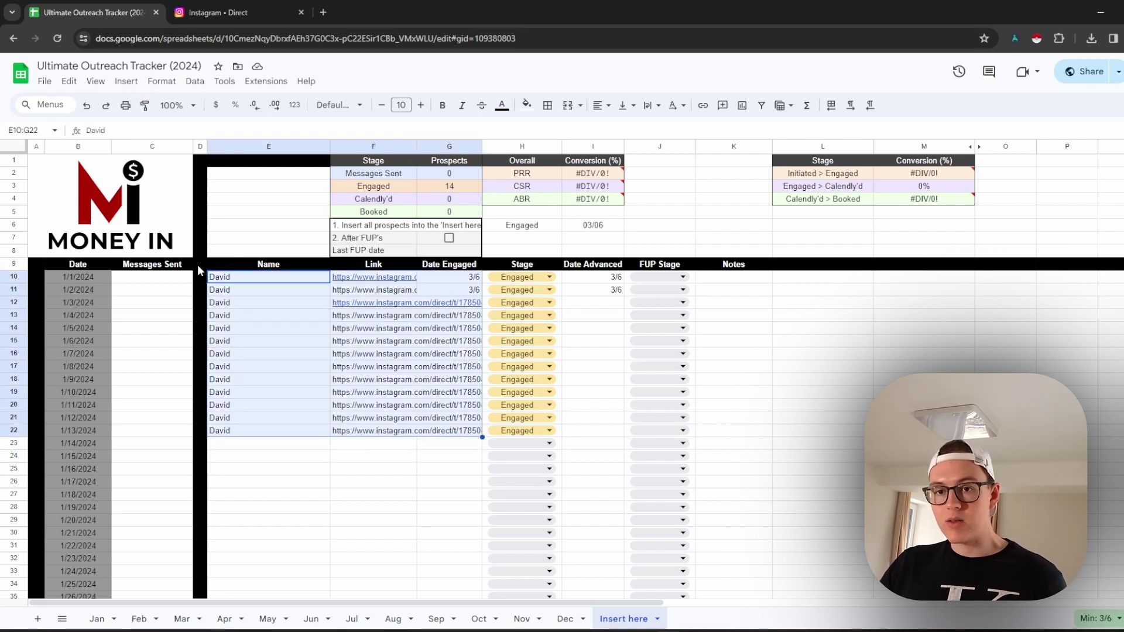
click(239, 280)
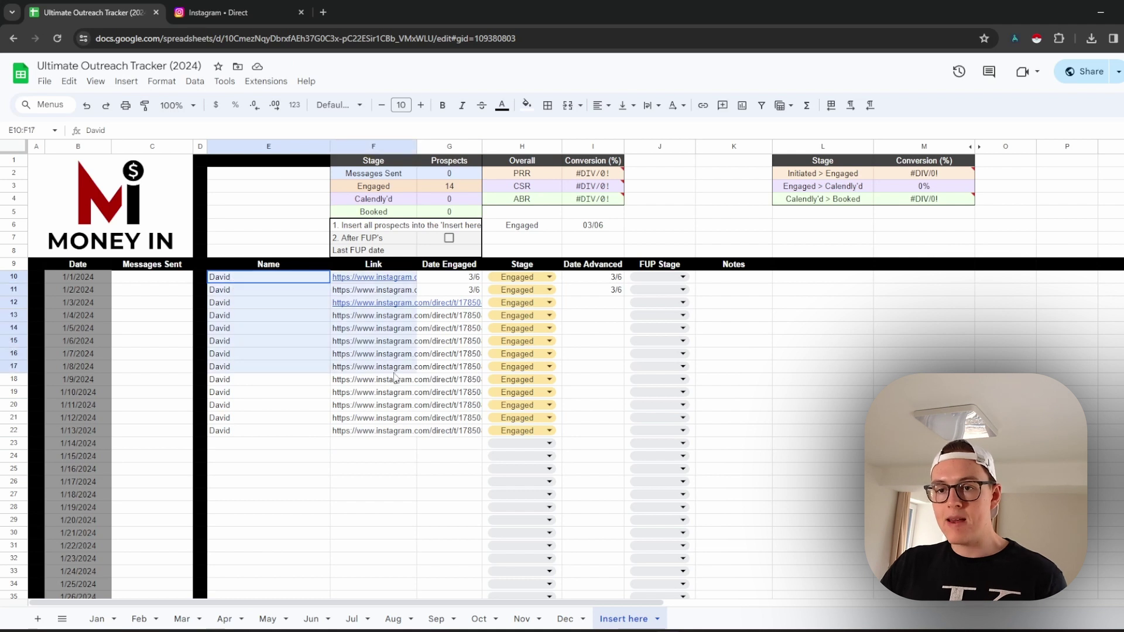
key(shift+Down)
key(shift+Down)
key(shift+Down)
key(shift+Down)
key(shift+Down)
key(shift+Down)
key(shift+Down)
key(shift+Down)
key(shift+Down)
key(shift+Down)
key(shift+Down)
key(shift+Right)
key(shift+Right)
key(shift+Right)
click(321, 282)
double_click(504, 278)
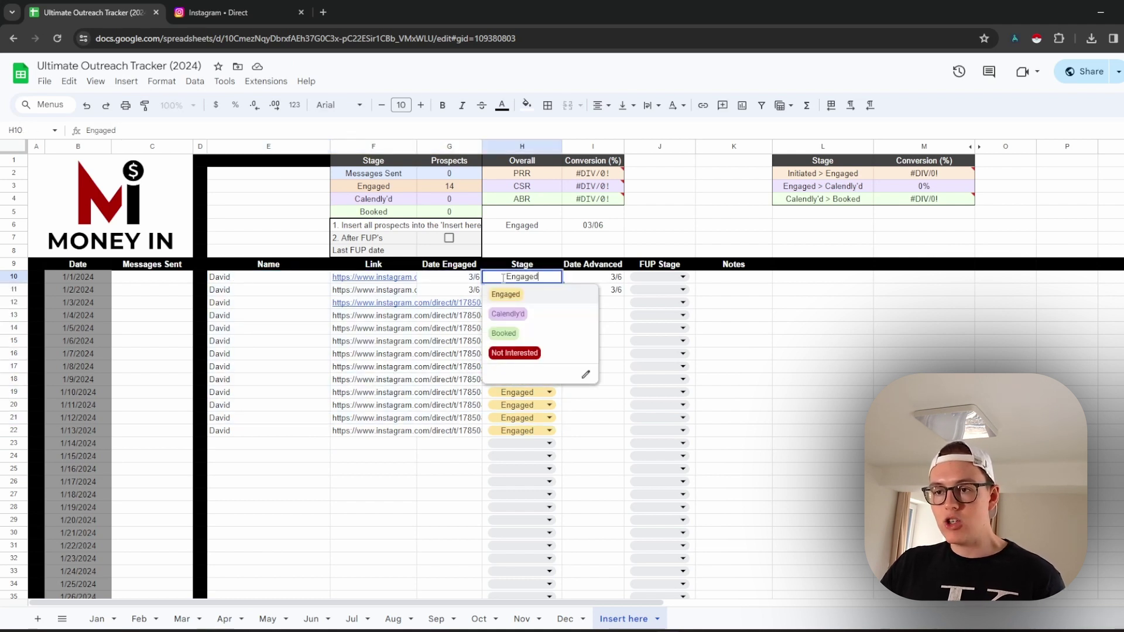
Step: Set J10's FUP Stage to 2 and J11's FUP Stage to 3
click(682, 277)
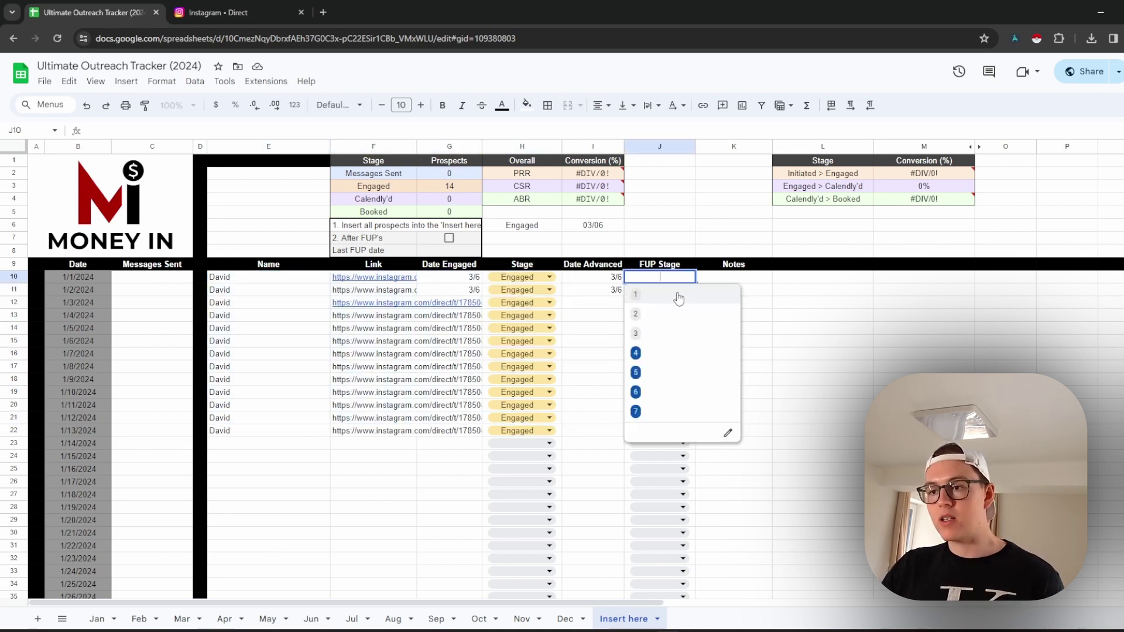
click(674, 321)
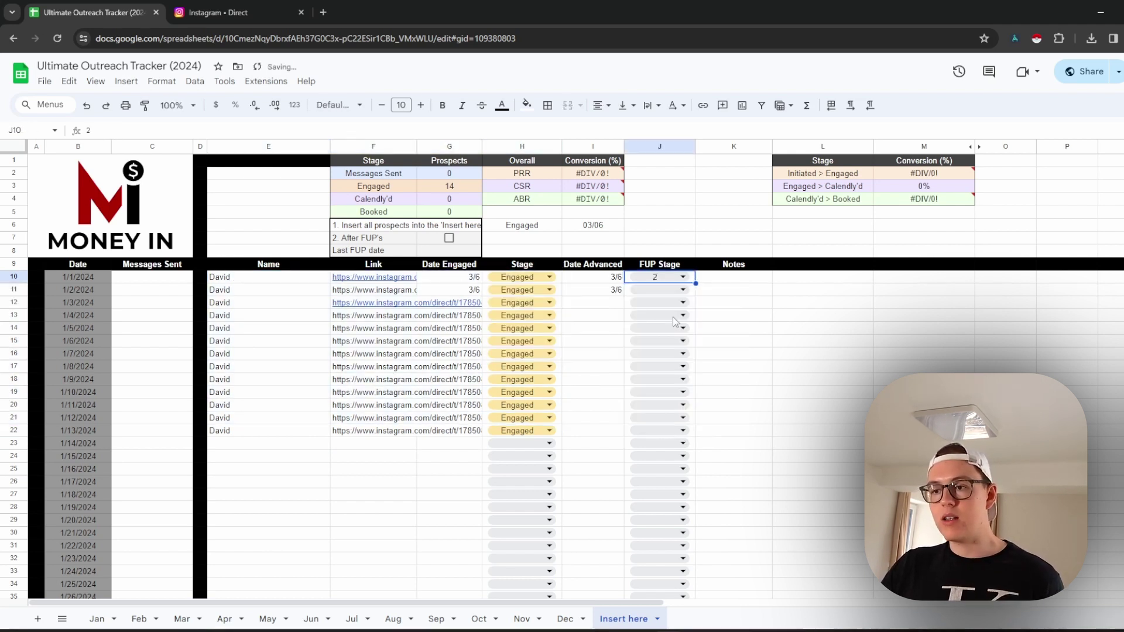
double_click(661, 290)
click(672, 346)
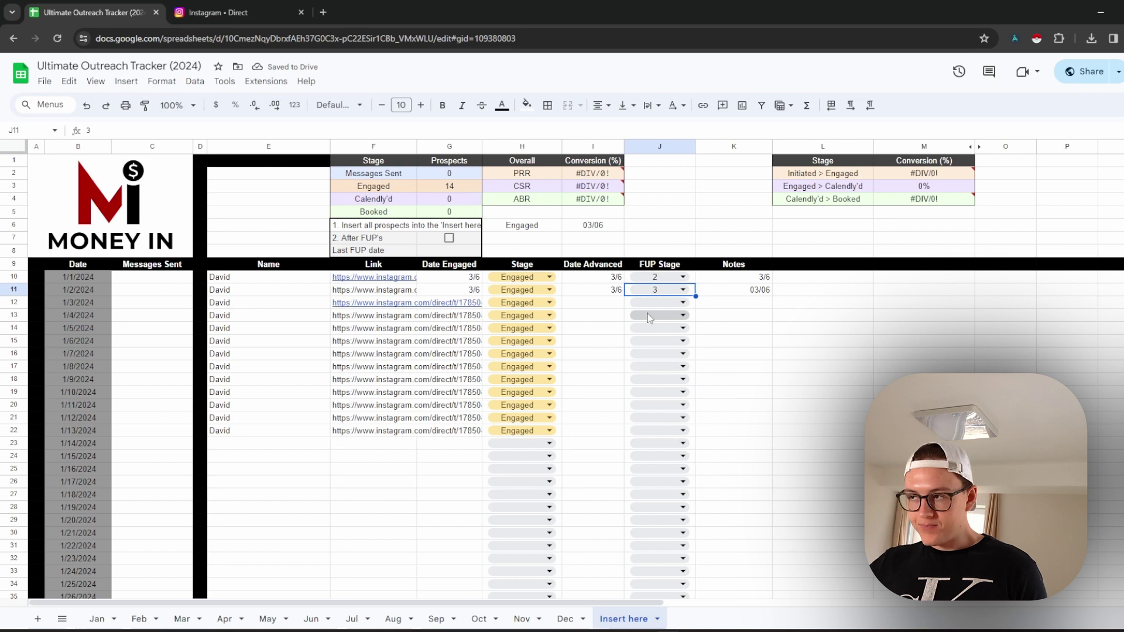
double_click(695, 276)
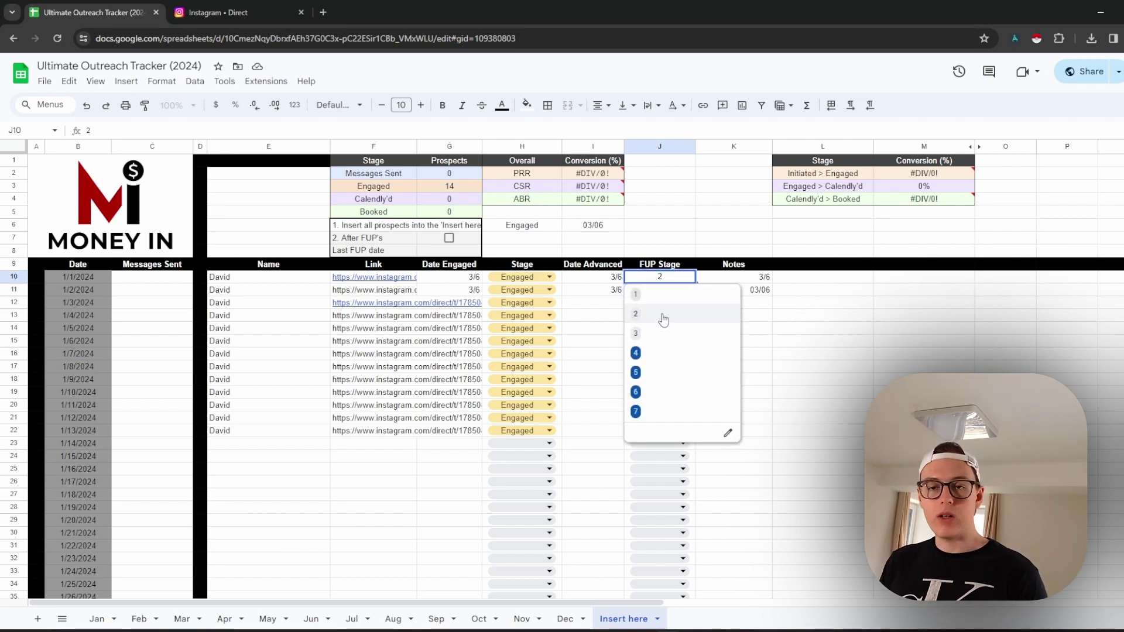
click(591, 326)
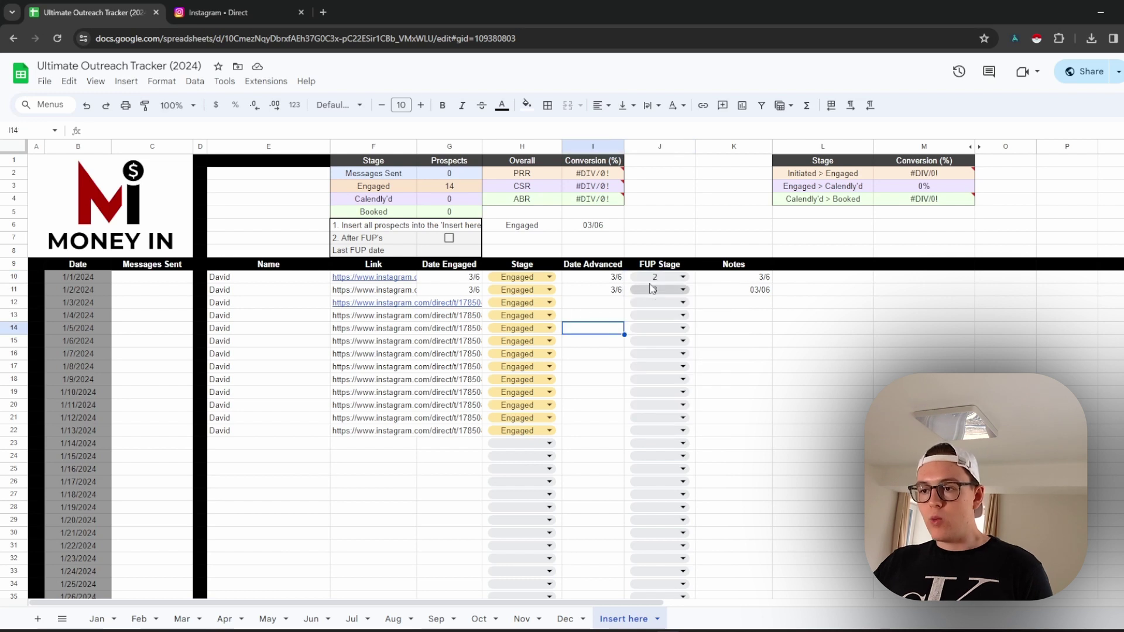
click(659, 276)
click(660, 276)
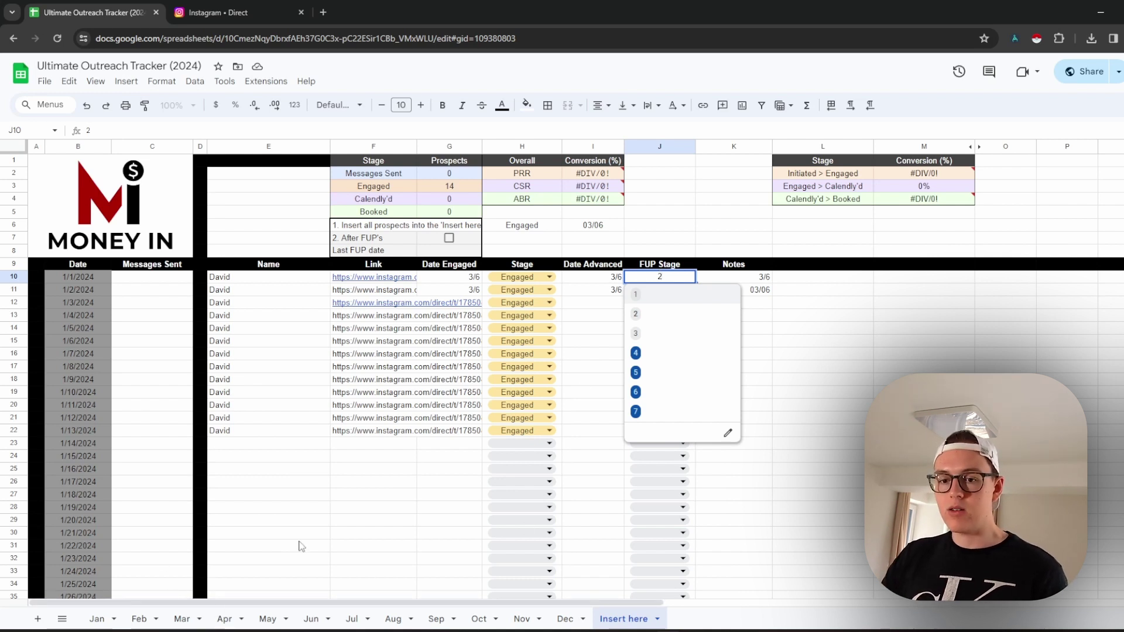
click(279, 534)
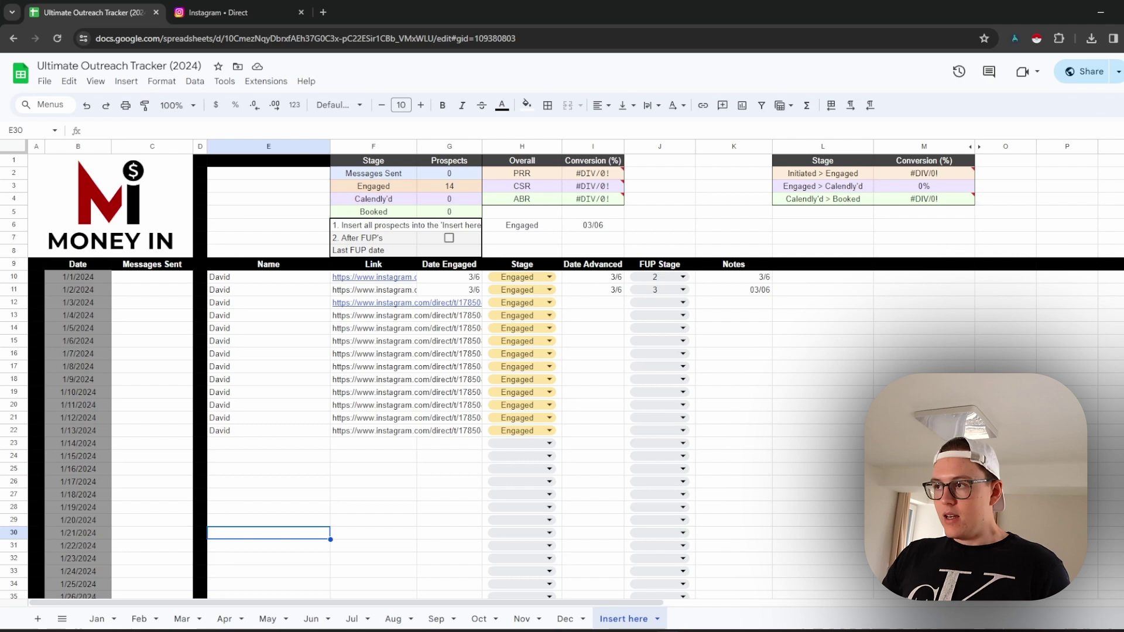
Step: Scroll through the Axiom panel's steps, then open the first prospect's Instagram chat link
scroll(770, 325, down, 6)
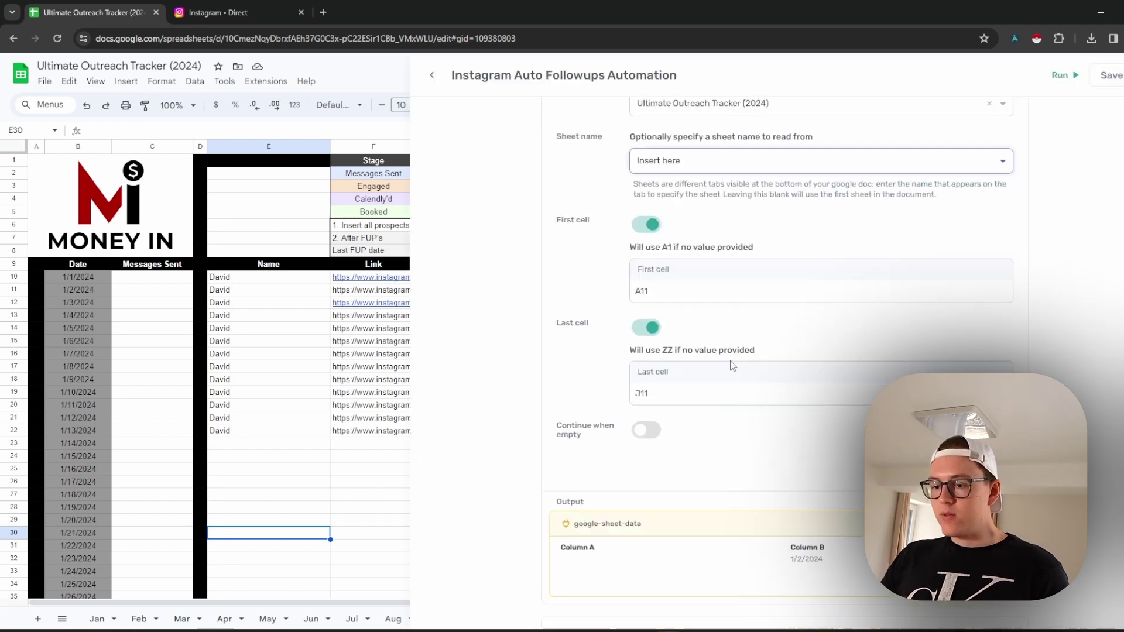
scroll(770, 482, down, 3)
scroll(725, 445, down, 1)
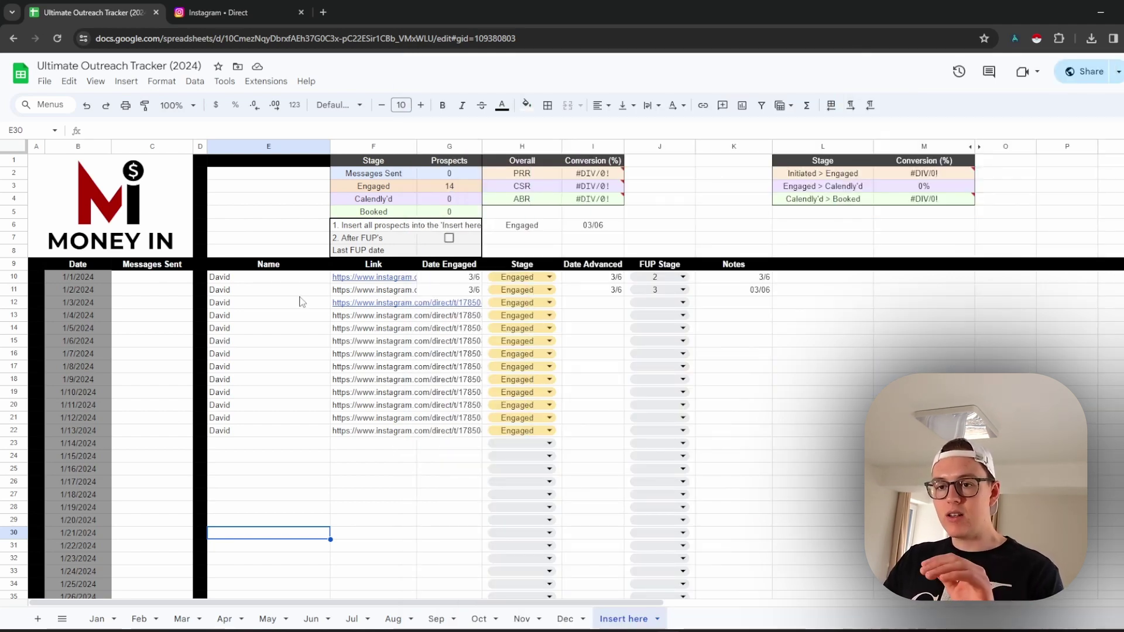
click(375, 277)
click(375, 296)
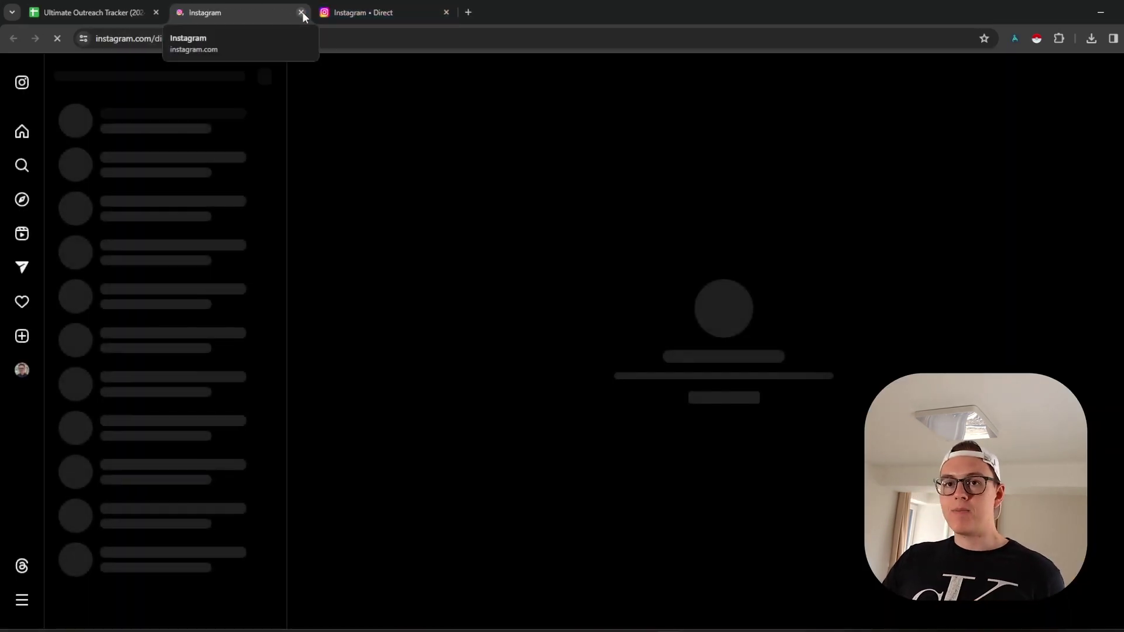
click(302, 12)
drag(270, 277, 603, 278)
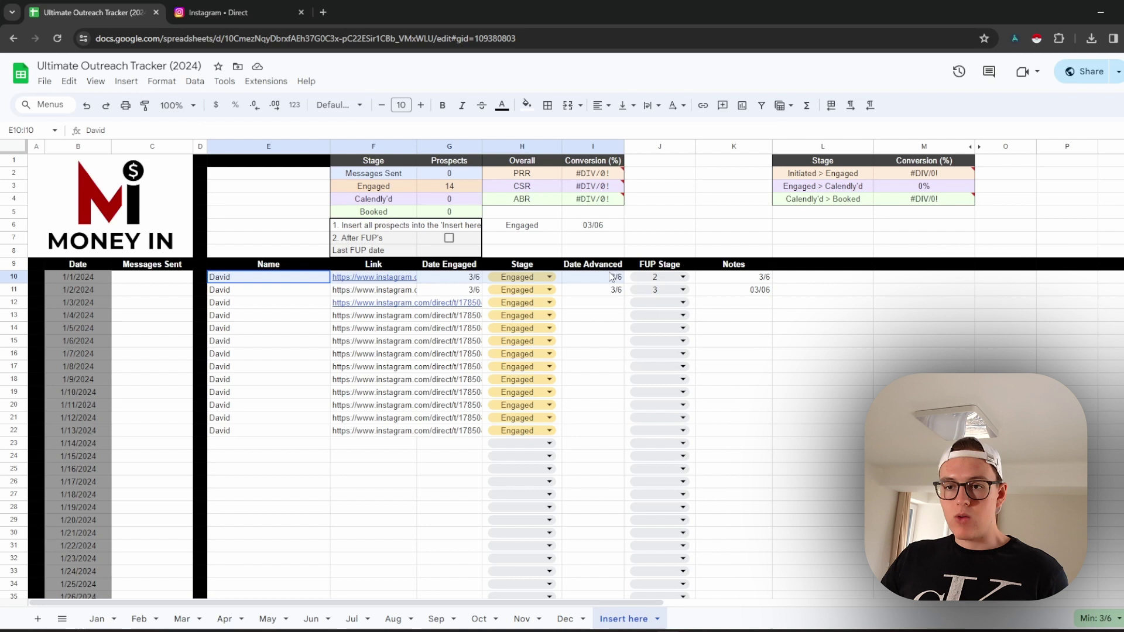
click(349, 291)
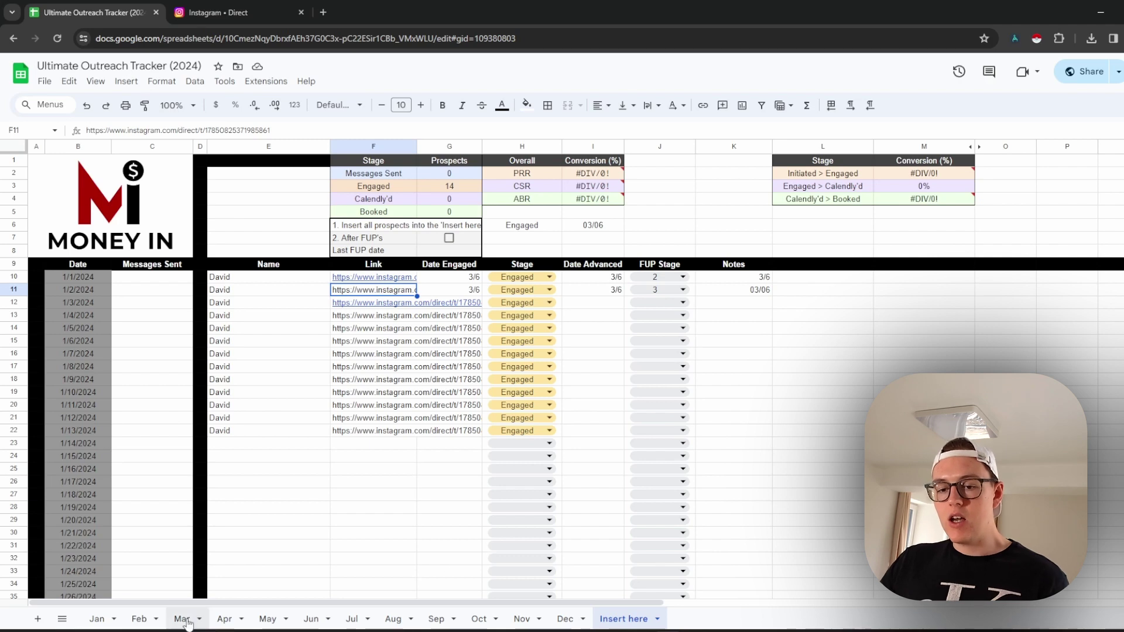
click(97, 619)
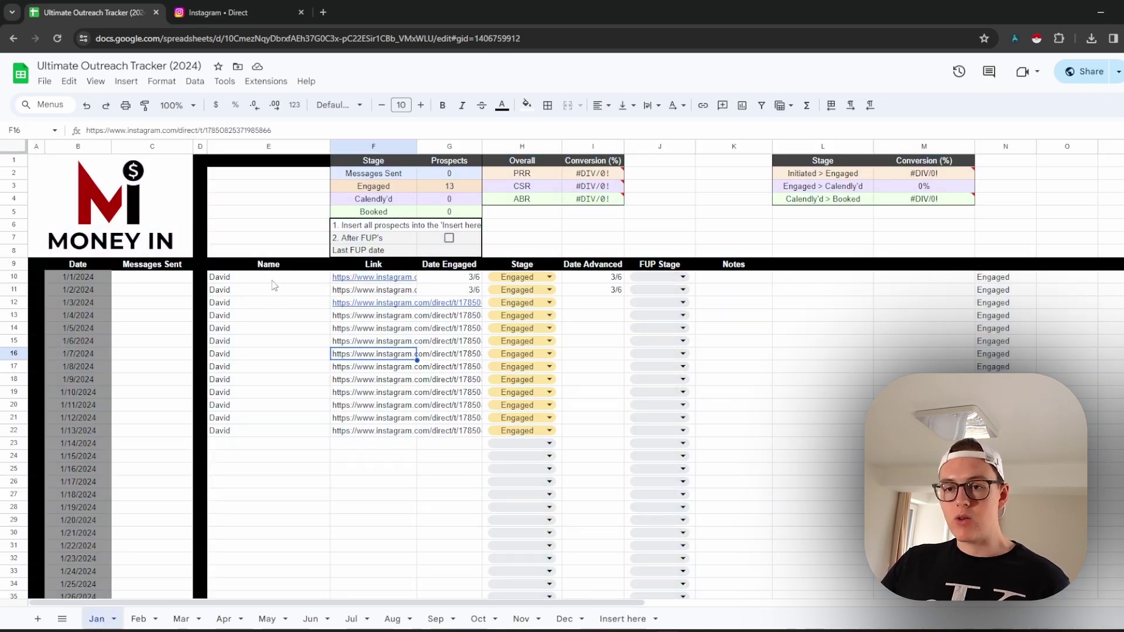
drag(274, 281, 720, 418)
drag(123, 287, 177, 497)
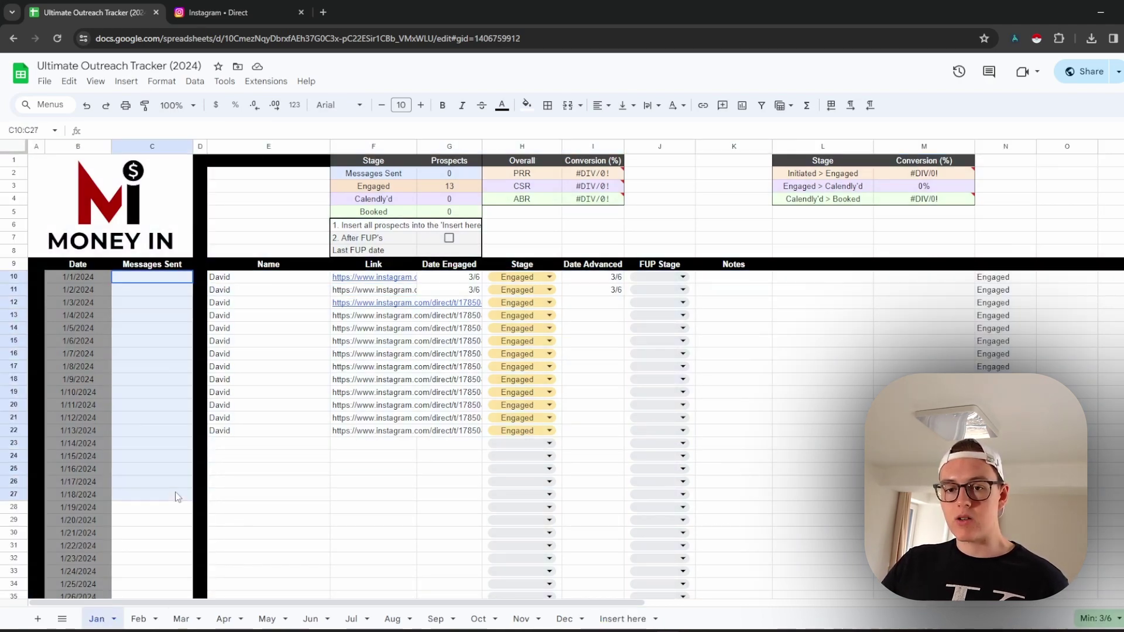
scroll(173, 495, down, 3)
scroll(334, 547, up, 2)
click(341, 545)
scroll(340, 544, up, 1)
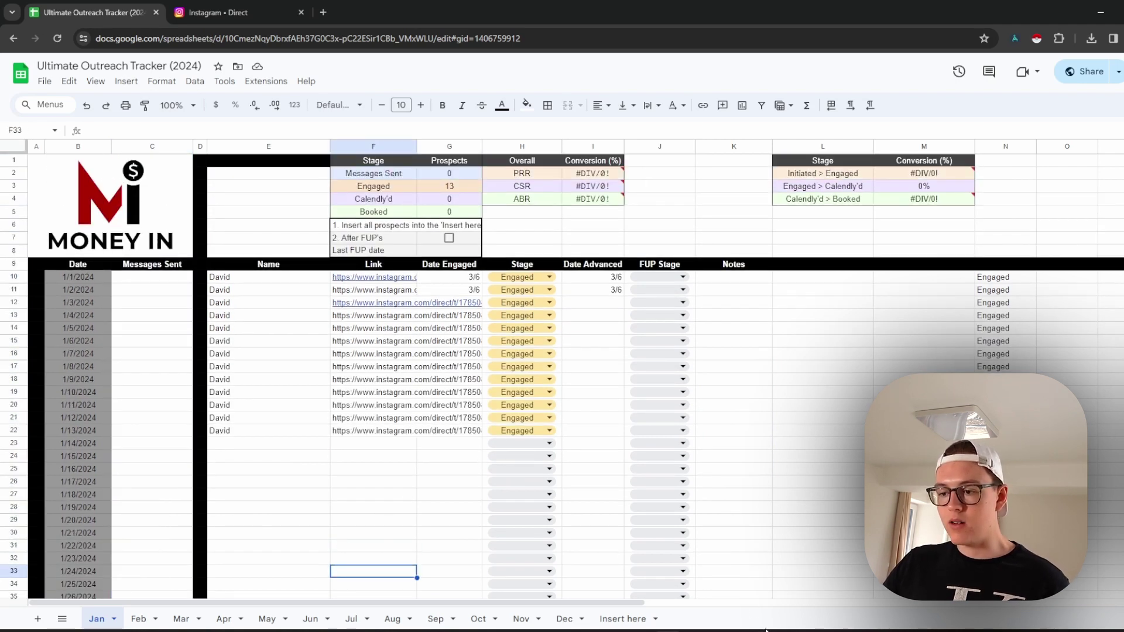
click(615, 616)
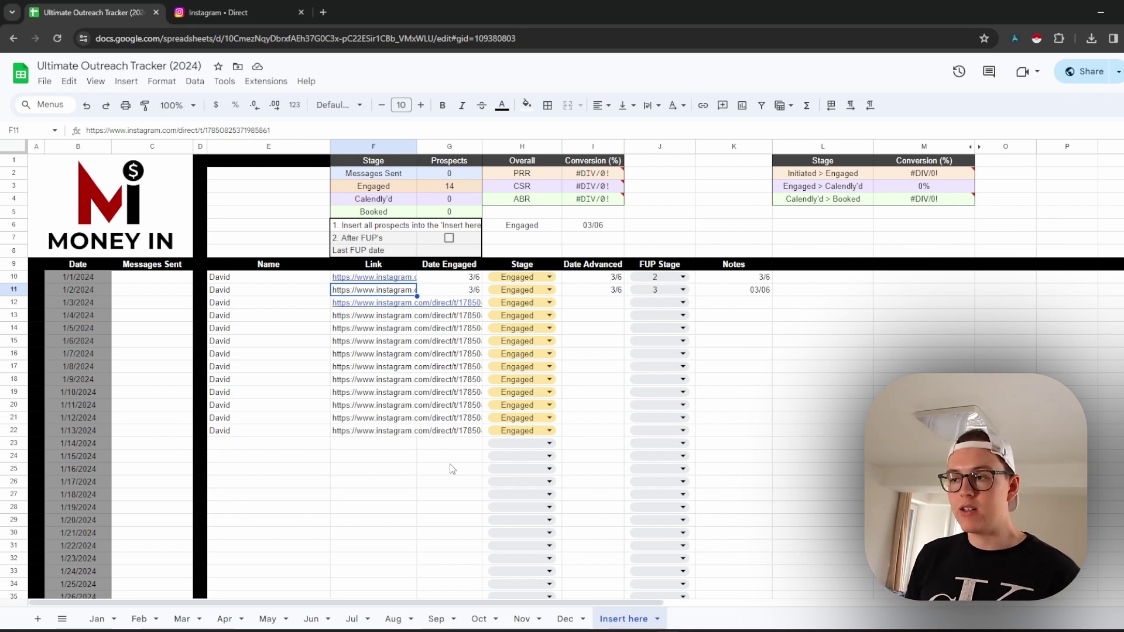
click(643, 304)
click(817, 366)
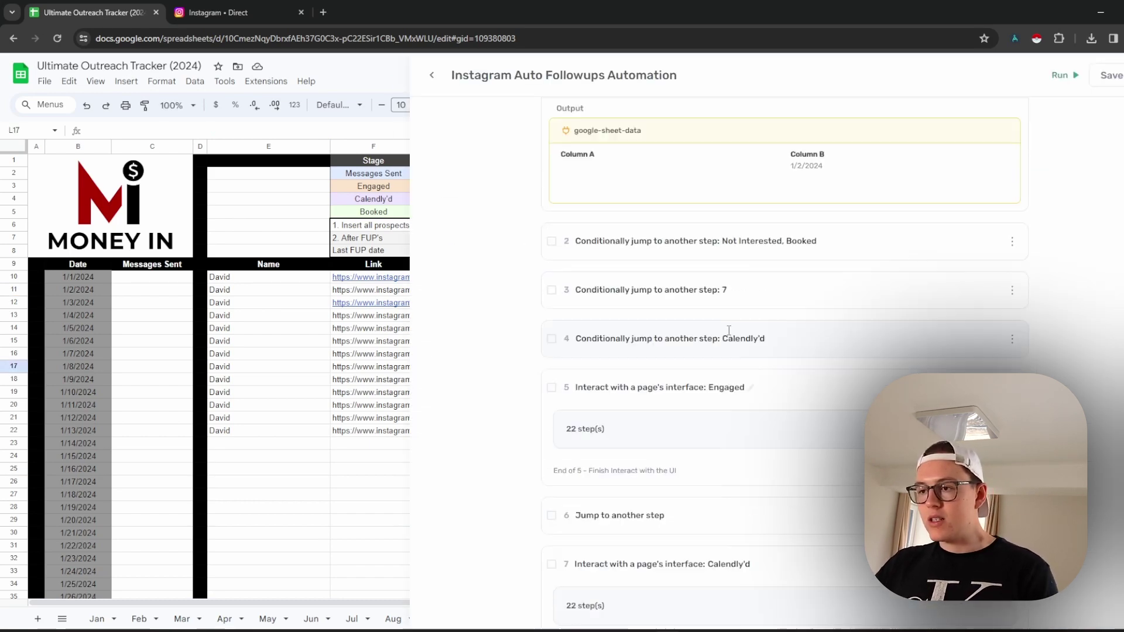
scroll(738, 346, up, 8)
click(870, 141)
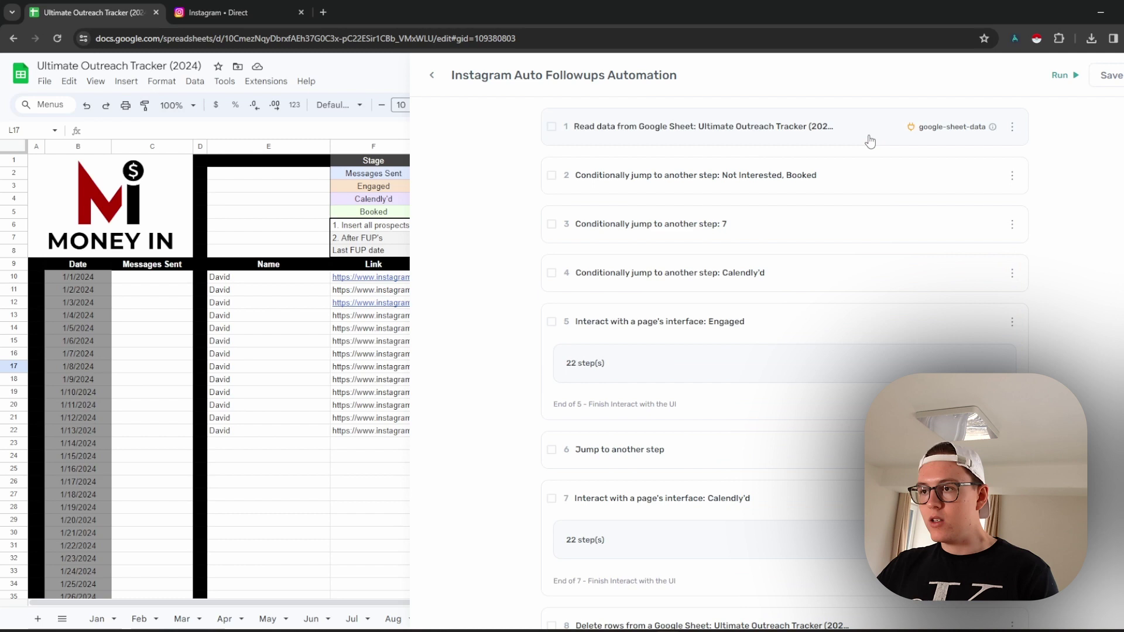
scroll(825, 176, down, 2)
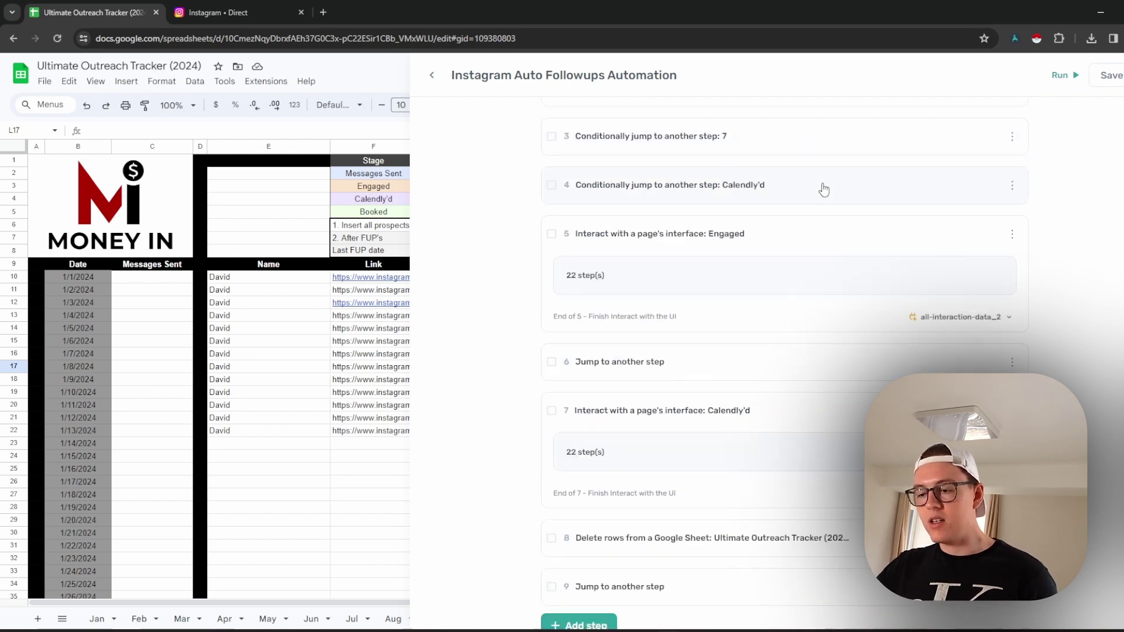
scroll(796, 421, up, 2)
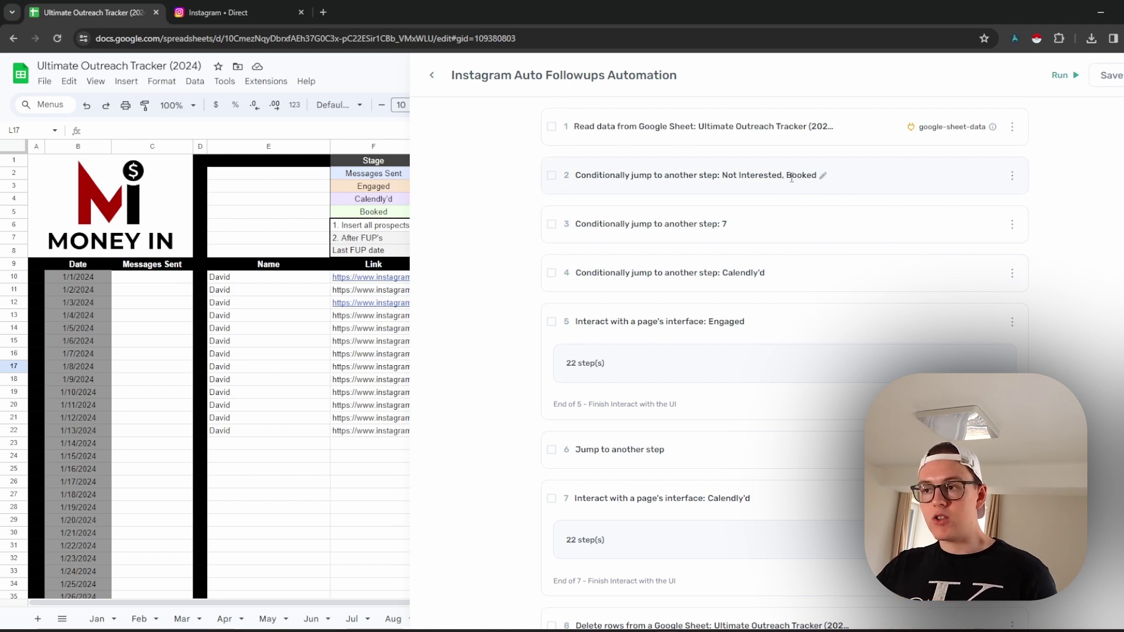
click(839, 185)
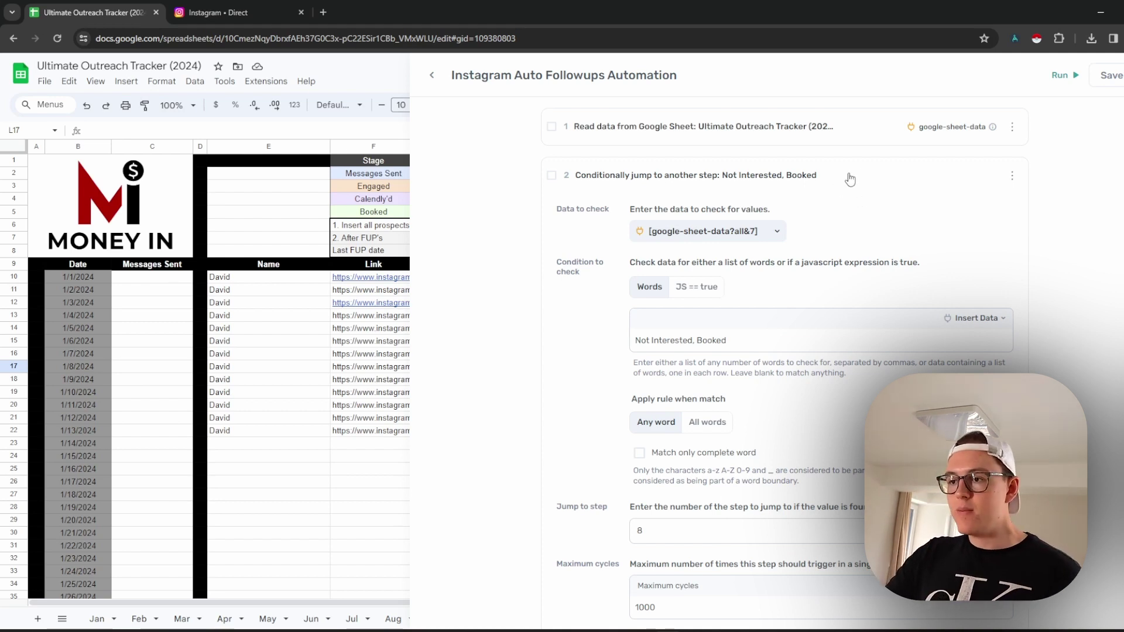
click(848, 179)
click(824, 228)
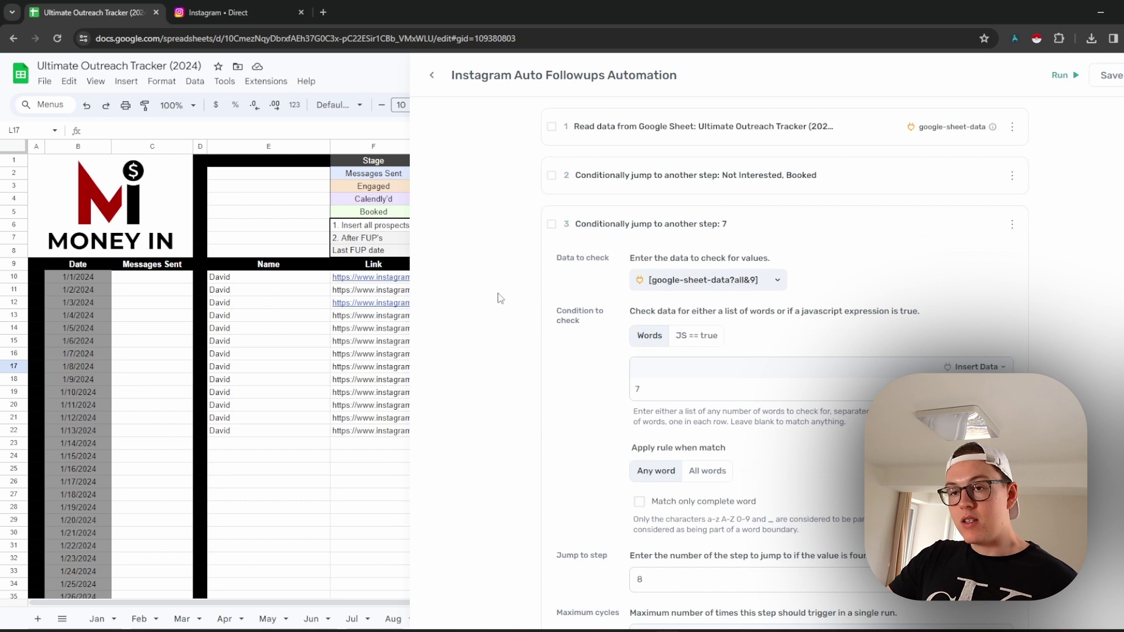
click(403, 60)
Step: Set J12's FUP Stage to 7 on Insert here, checking step 3's 7 condition
click(658, 302)
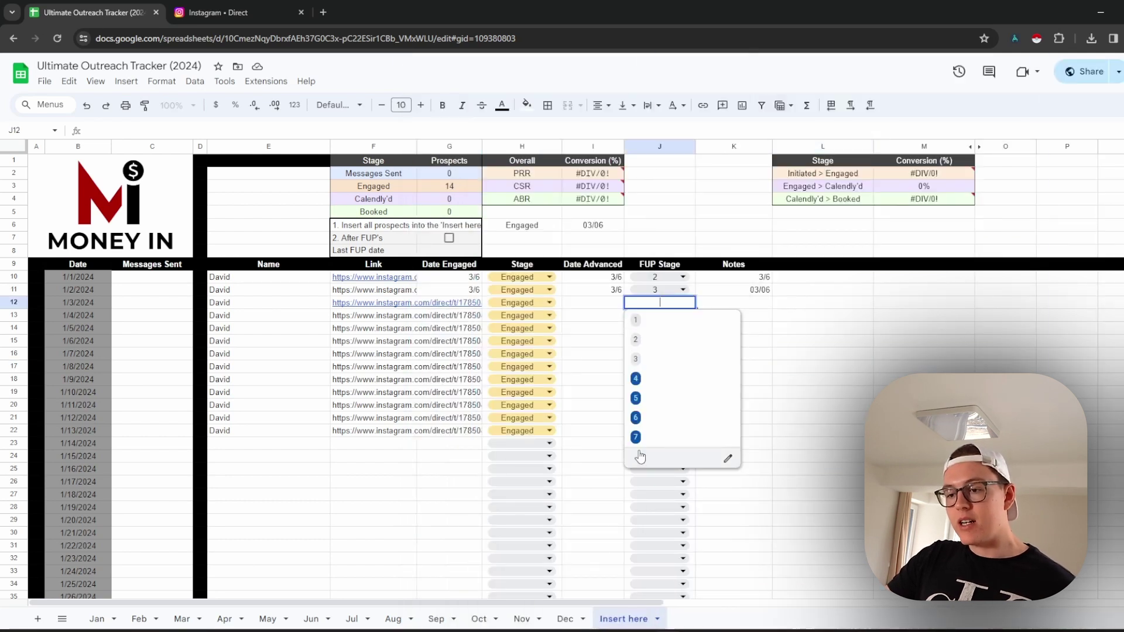
click(651, 433)
click(801, 315)
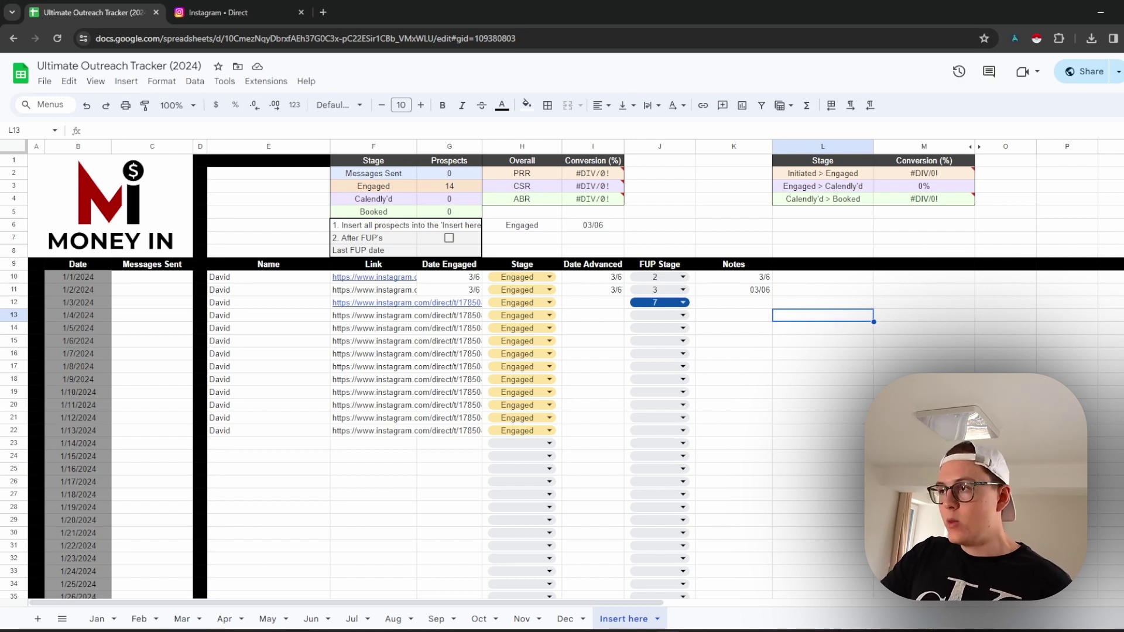
drag(640, 389, 602, 391)
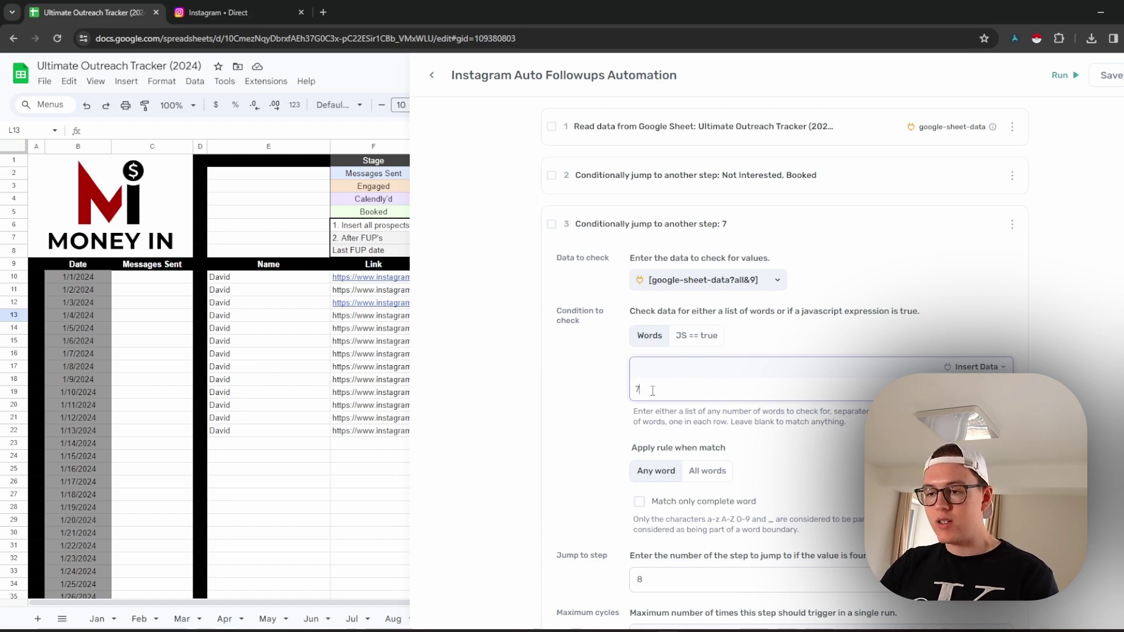
click(386, 76)
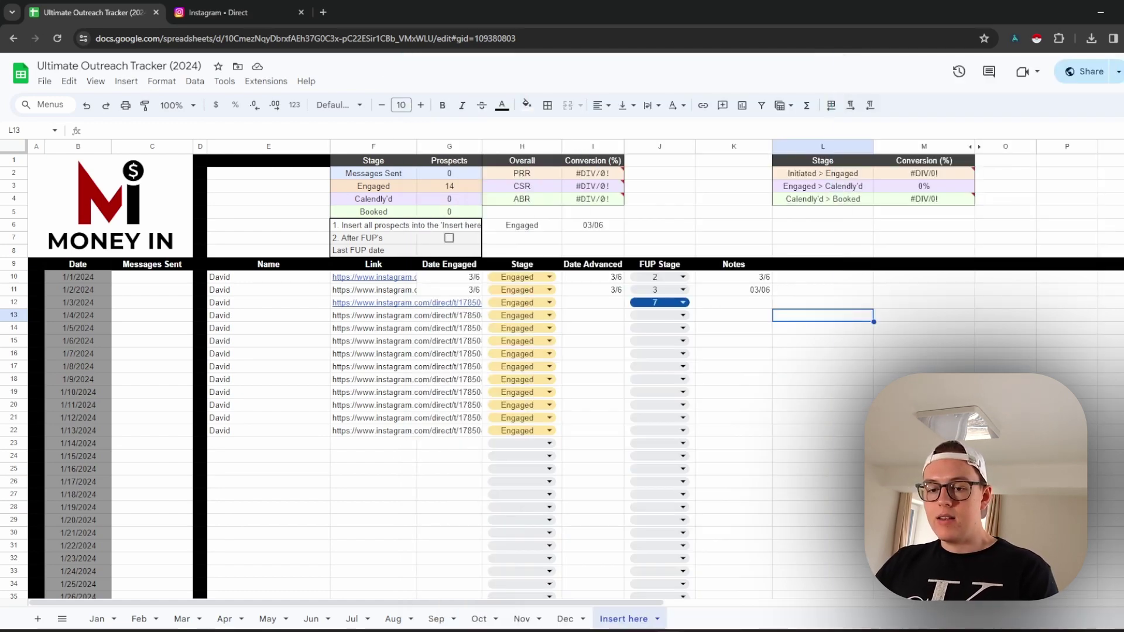
Step: On the Jan sheet set J11's FUP Stage to 3, then return to Insert here
click(96, 619)
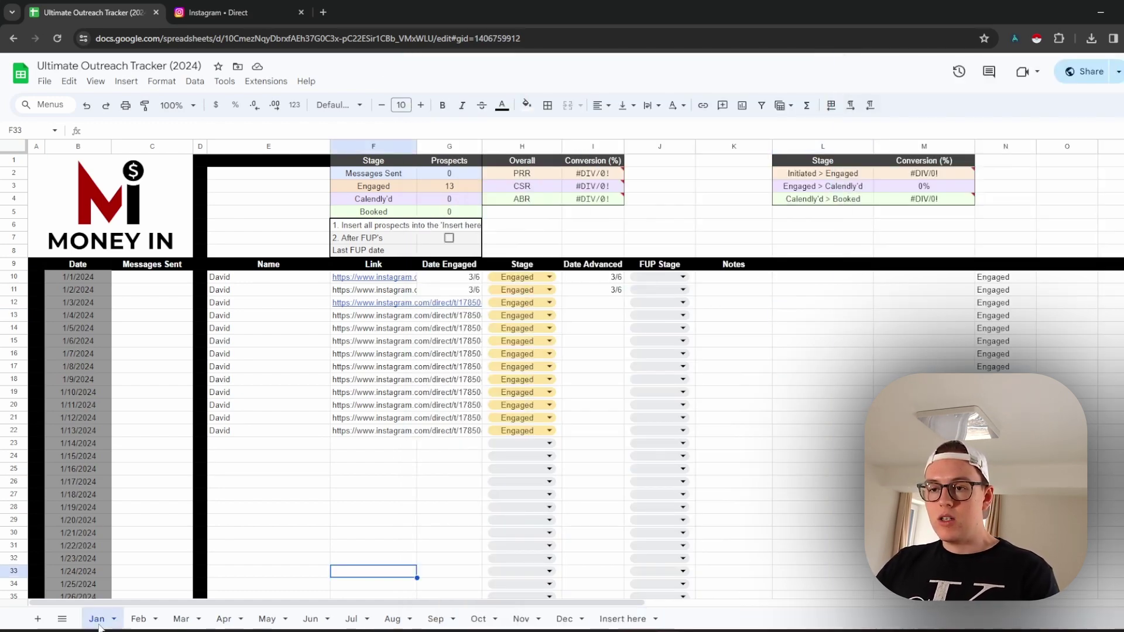
click(662, 291)
click(660, 347)
click(659, 350)
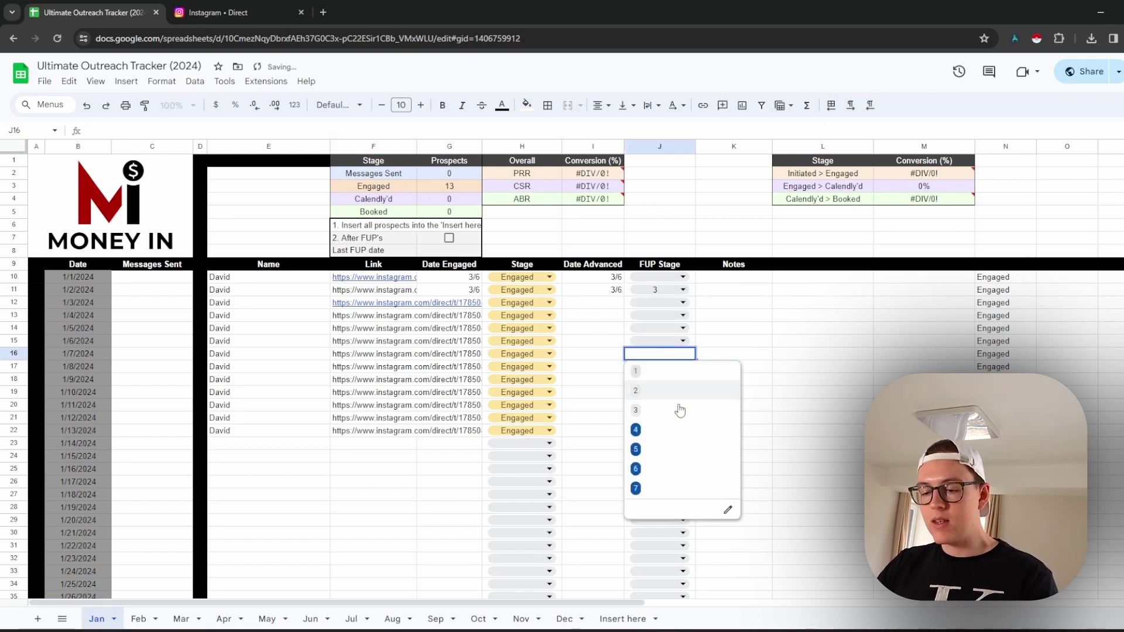
click(623, 619)
click(1092, 151)
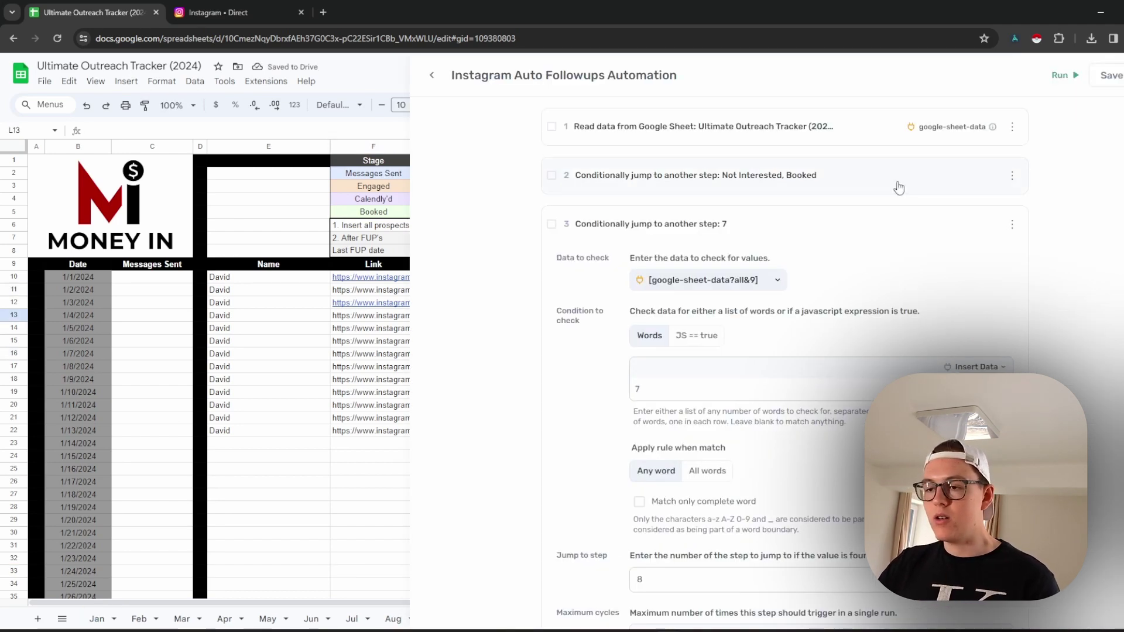
click(848, 224)
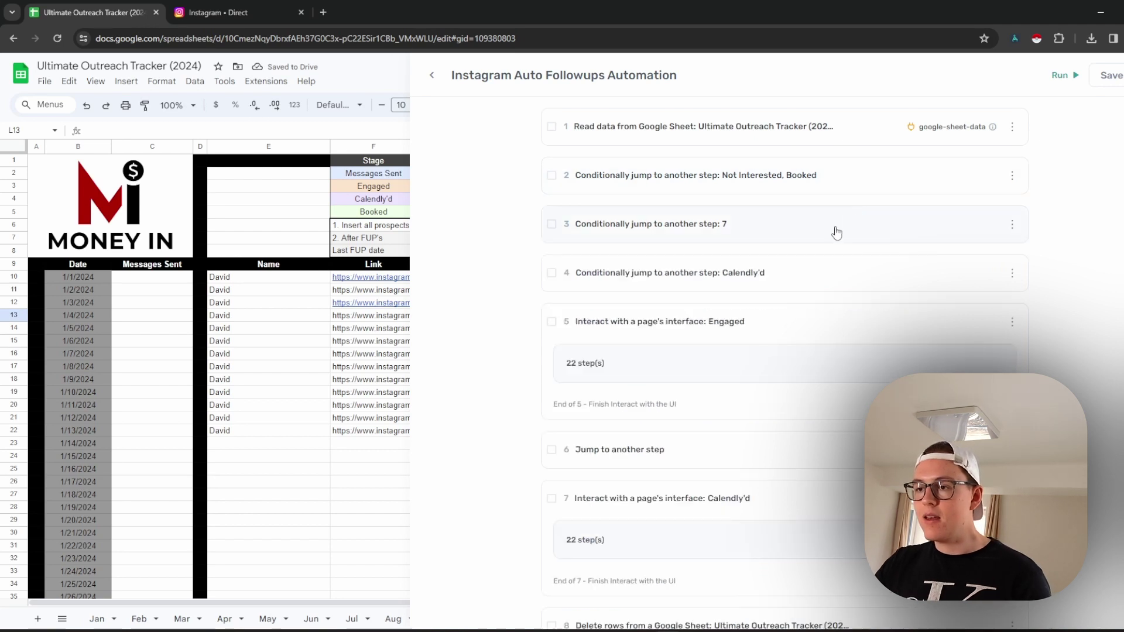
click(840, 272)
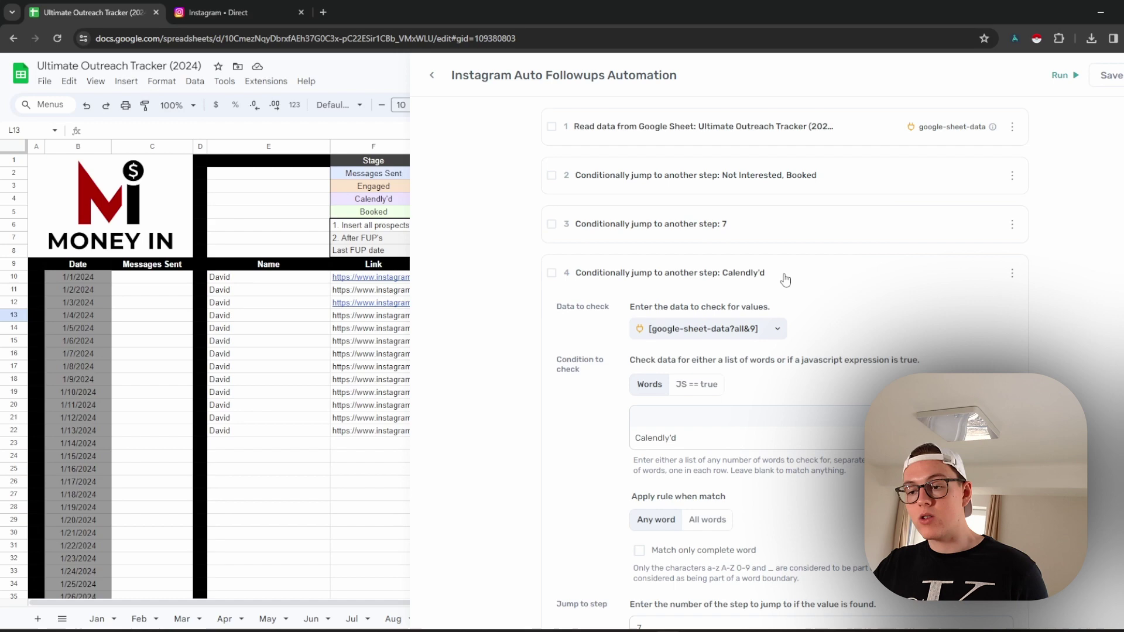
scroll(790, 293, down, 4)
scroll(796, 305, up, 3)
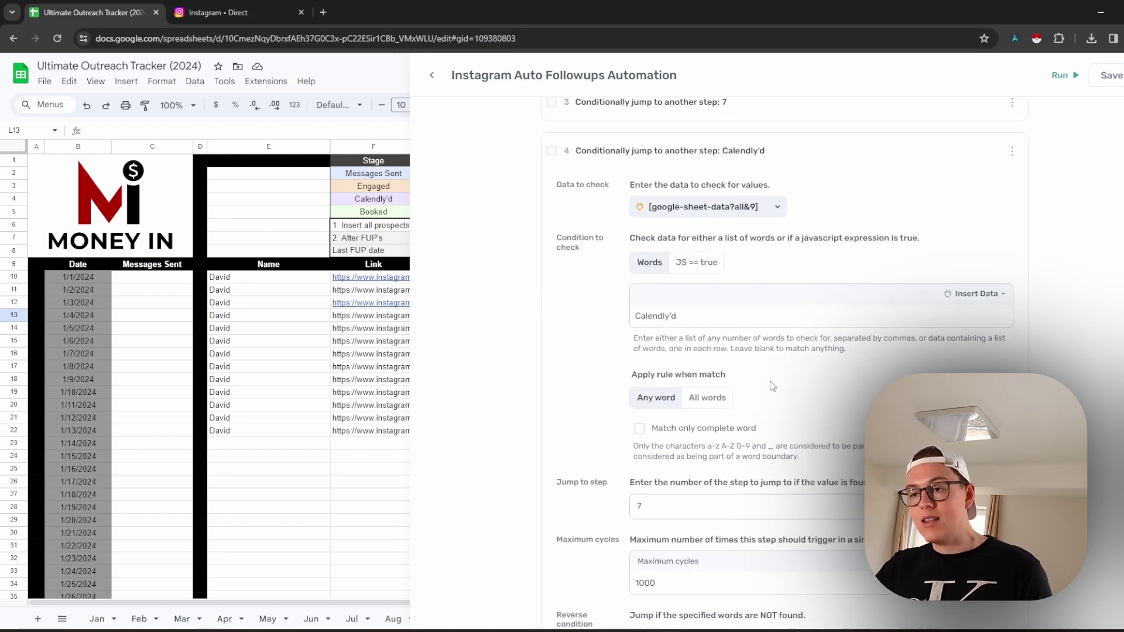
click(824, 211)
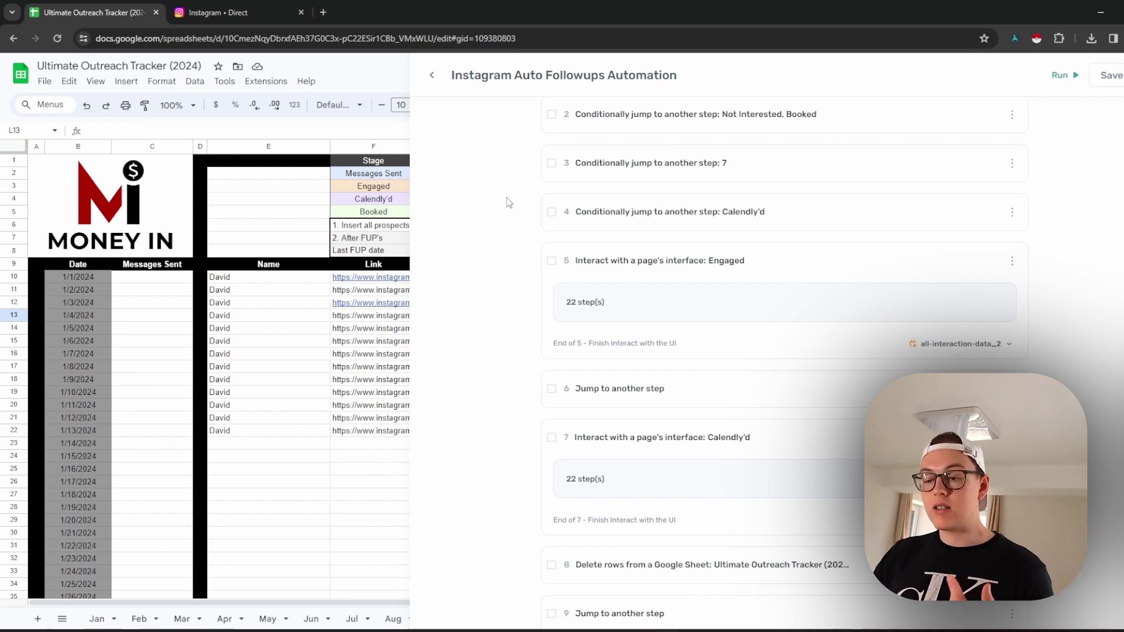
Step: Expand step 5 to review the Engaged loop's sub-steps
scroll(725, 324, down, 2)
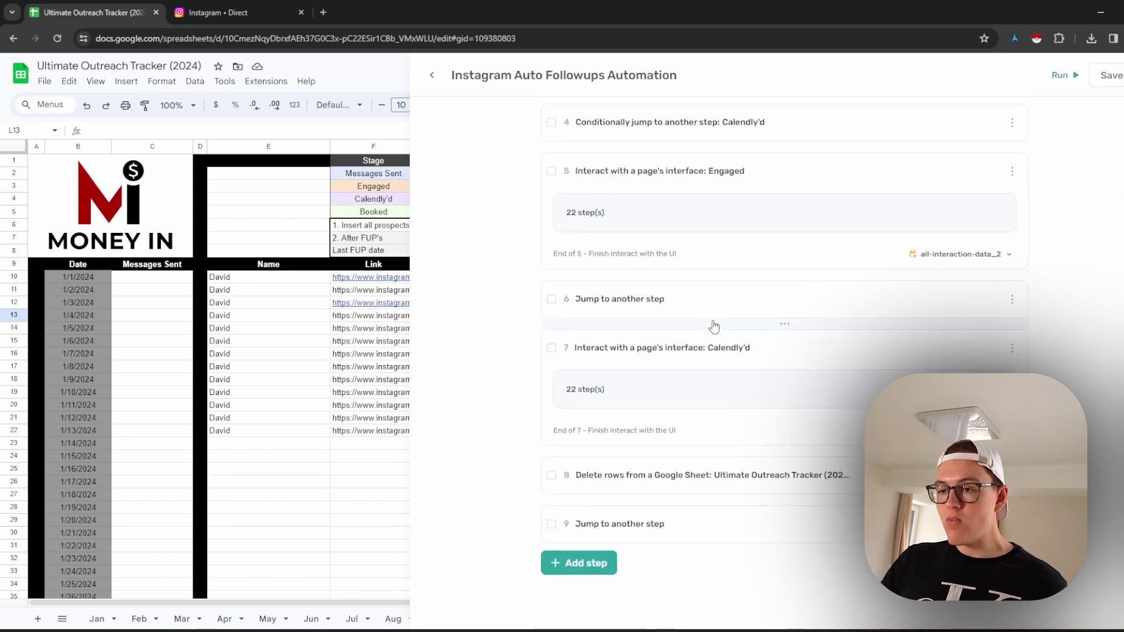
scroll(775, 291, up, 2)
click(775, 296)
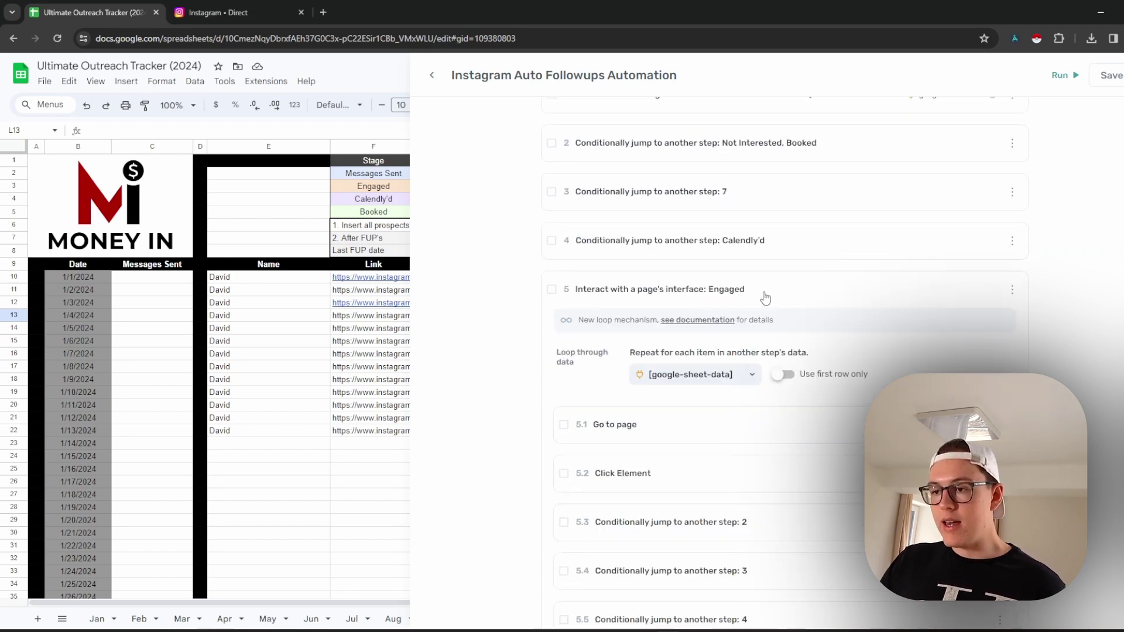
scroll(755, 299, down, 3)
scroll(731, 272, down, 8)
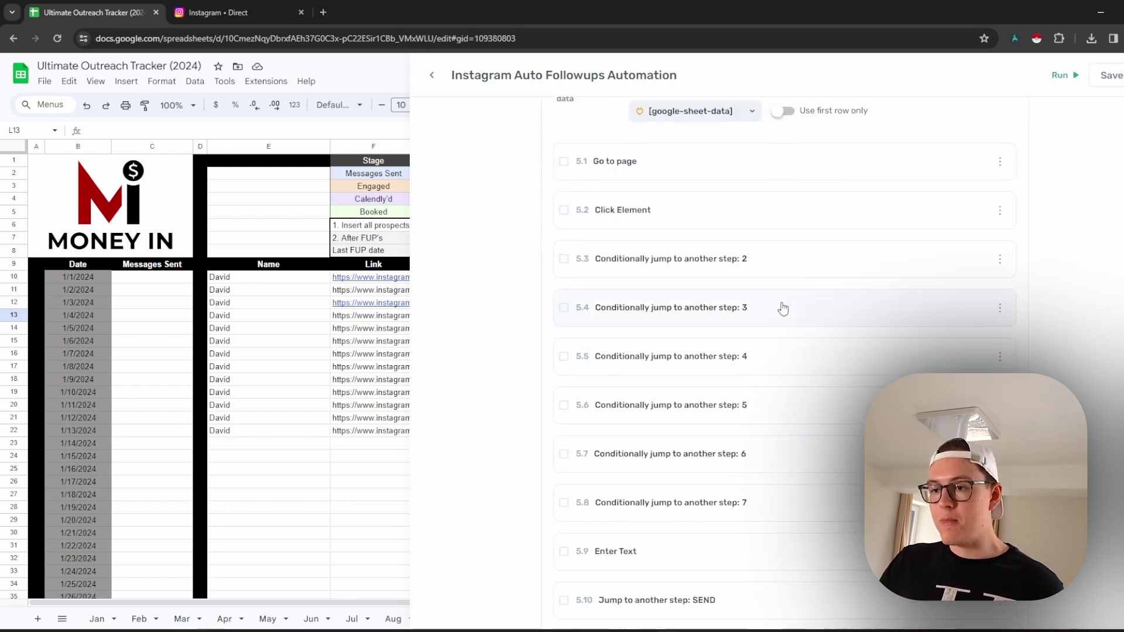
scroll(859, 366, up, 5)
scroll(759, 244, up, 3)
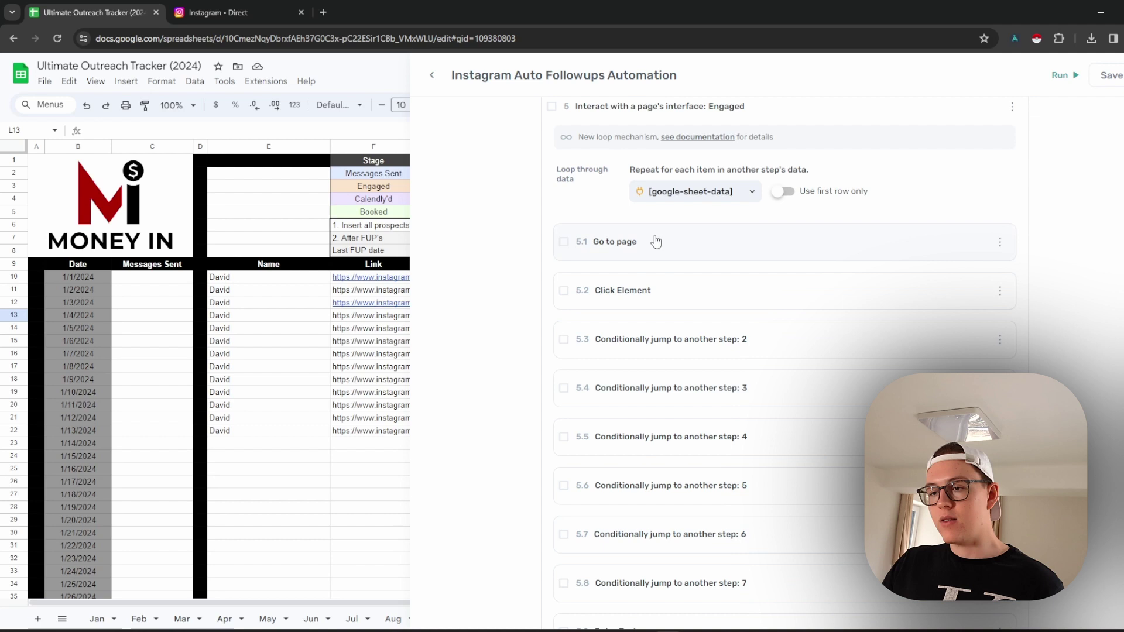
scroll(673, 310, down, 4)
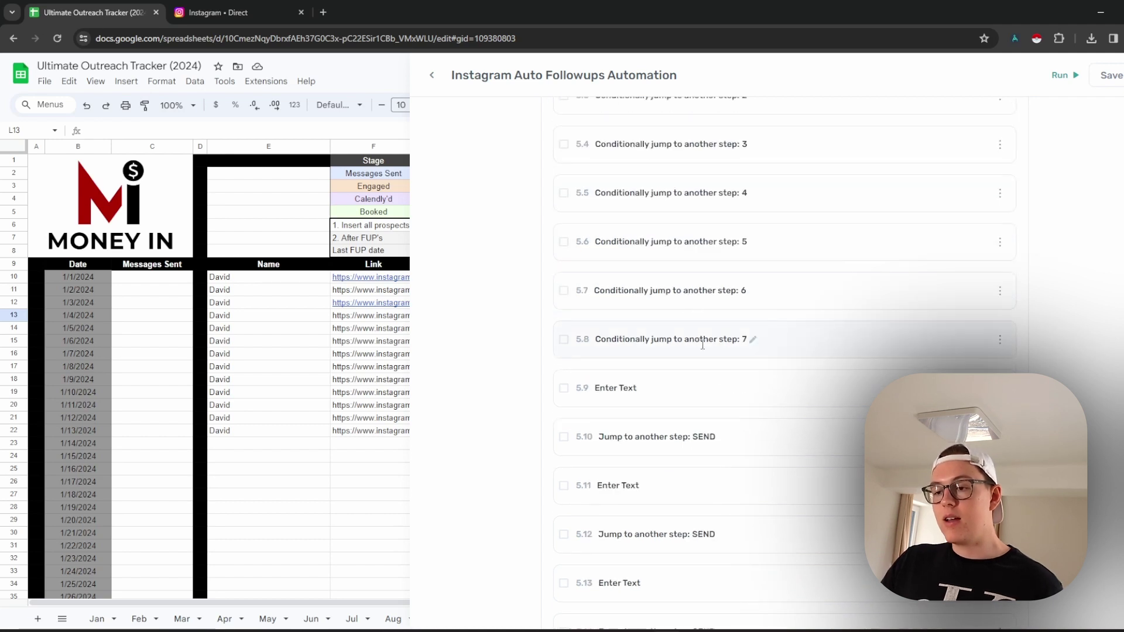
Step: Inspect sub-step 5.9 Enter Text, collapse it, and save the automation
click(711, 391)
scroll(709, 380, down, 3)
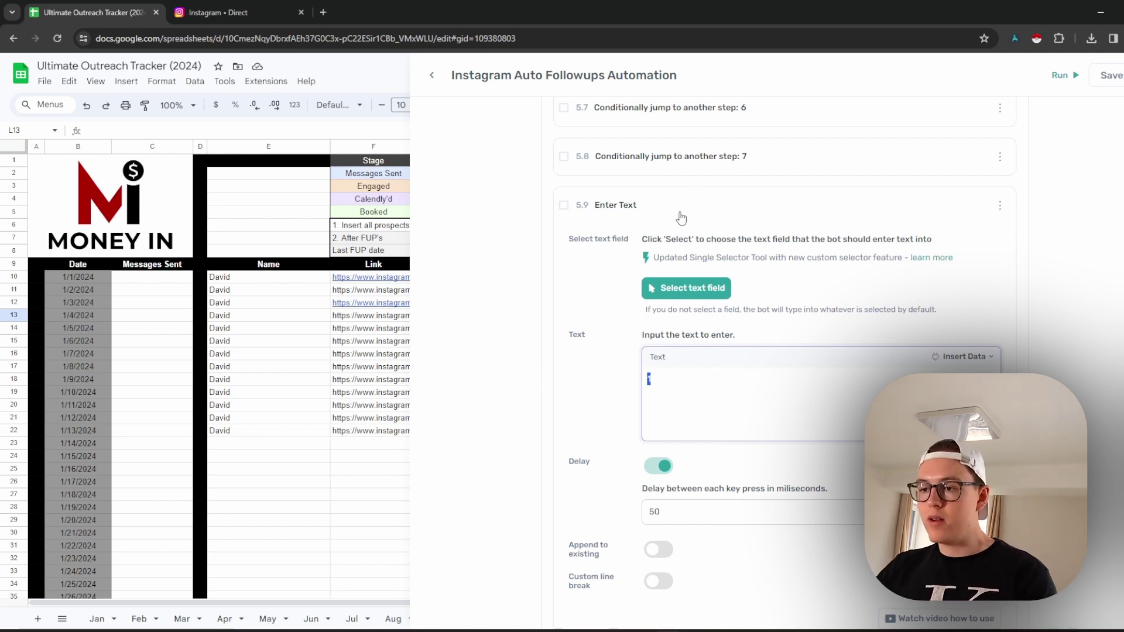
click(701, 200)
scroll(738, 281, up, 4)
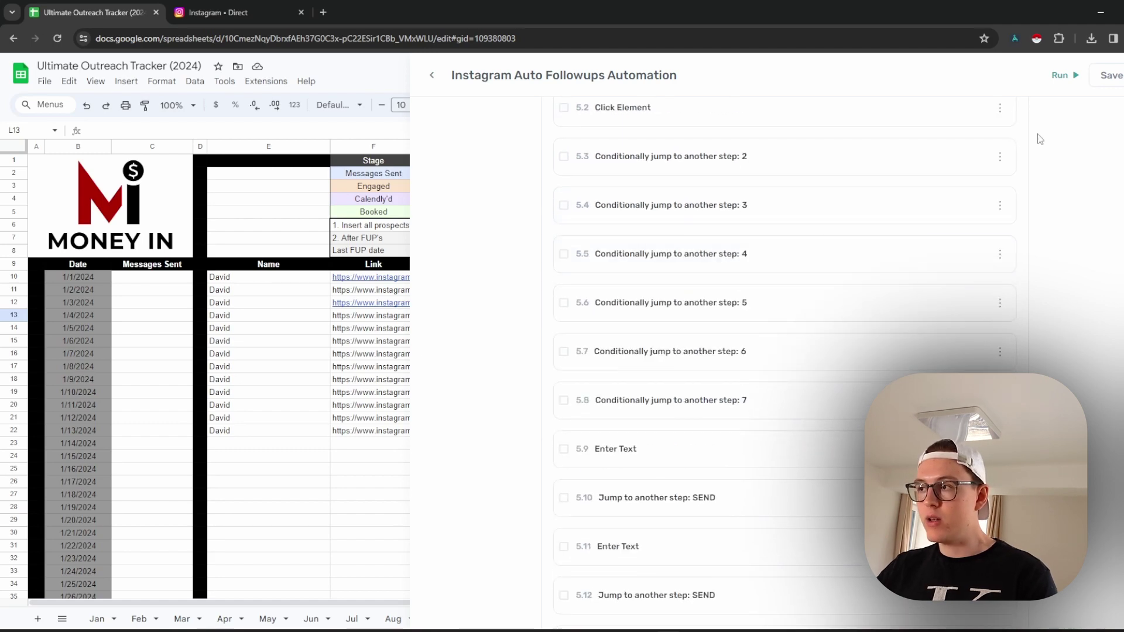
click(1106, 87)
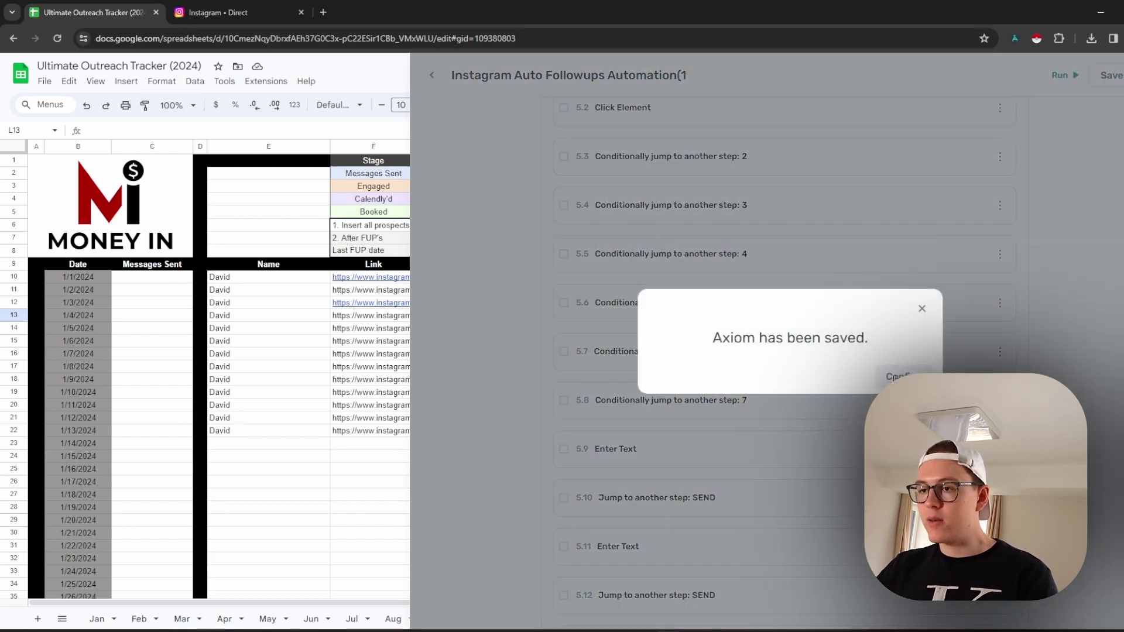
click(895, 376)
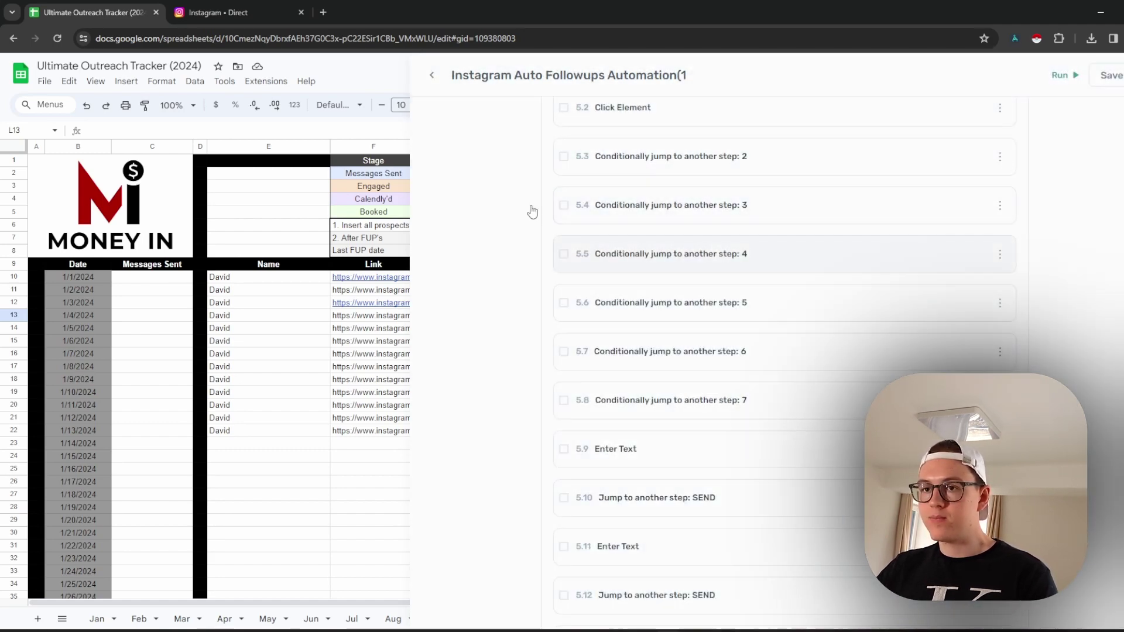
Step: Hide the Axiom panel and set FUP Stage to 1, 2, 4 and 3 in J13–J16
click(413, 76)
click(706, 406)
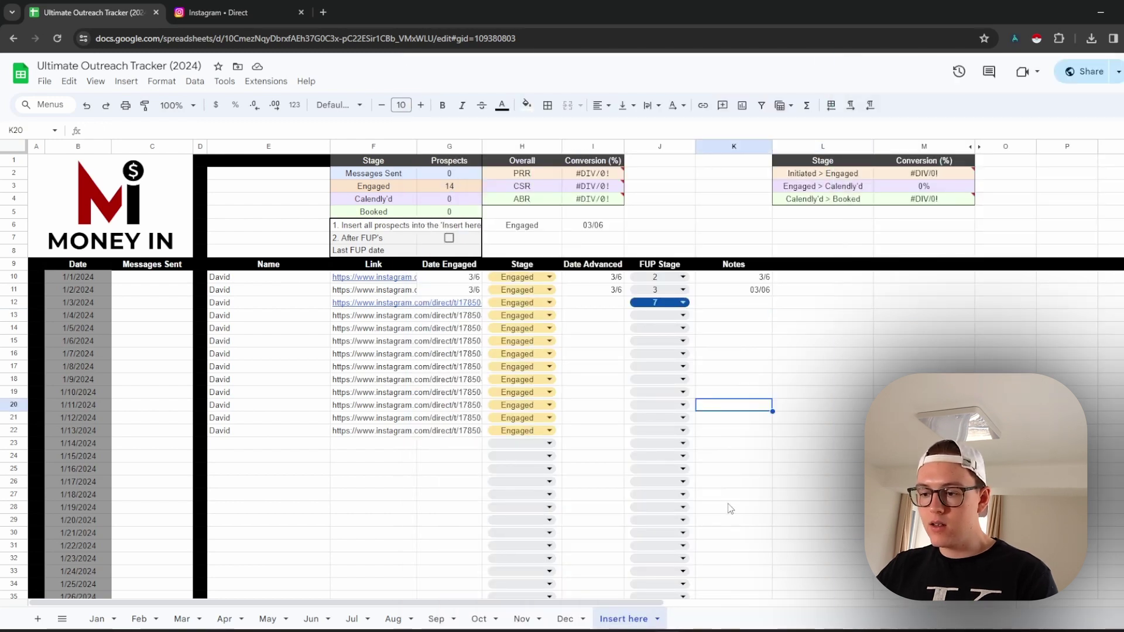
click(656, 315)
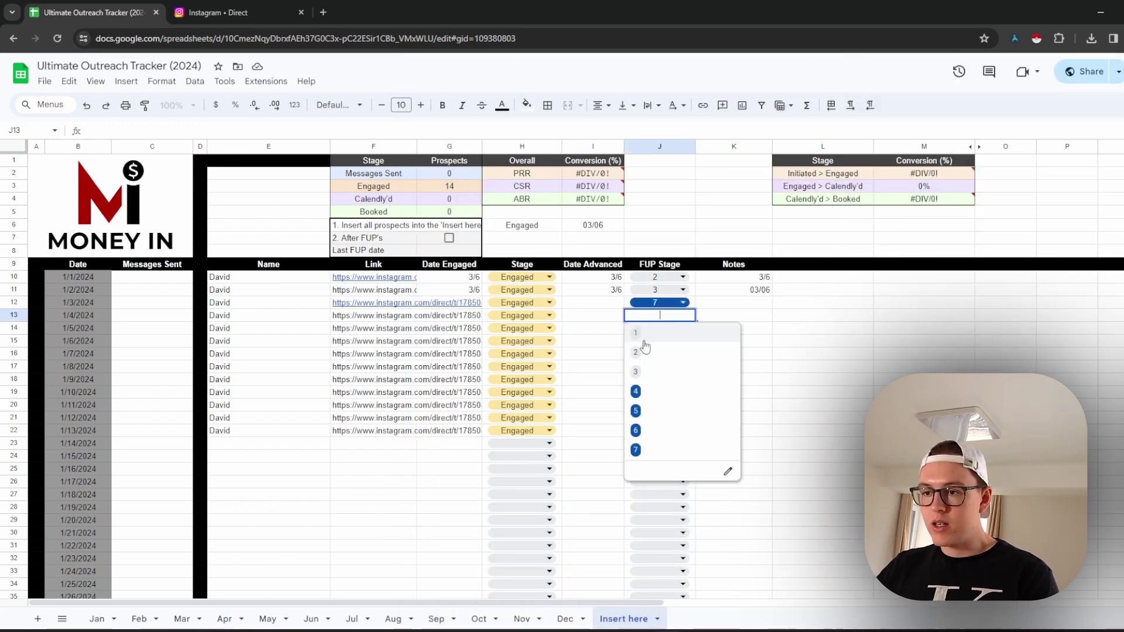
click(640, 333)
click(649, 329)
click(638, 365)
click(655, 353)
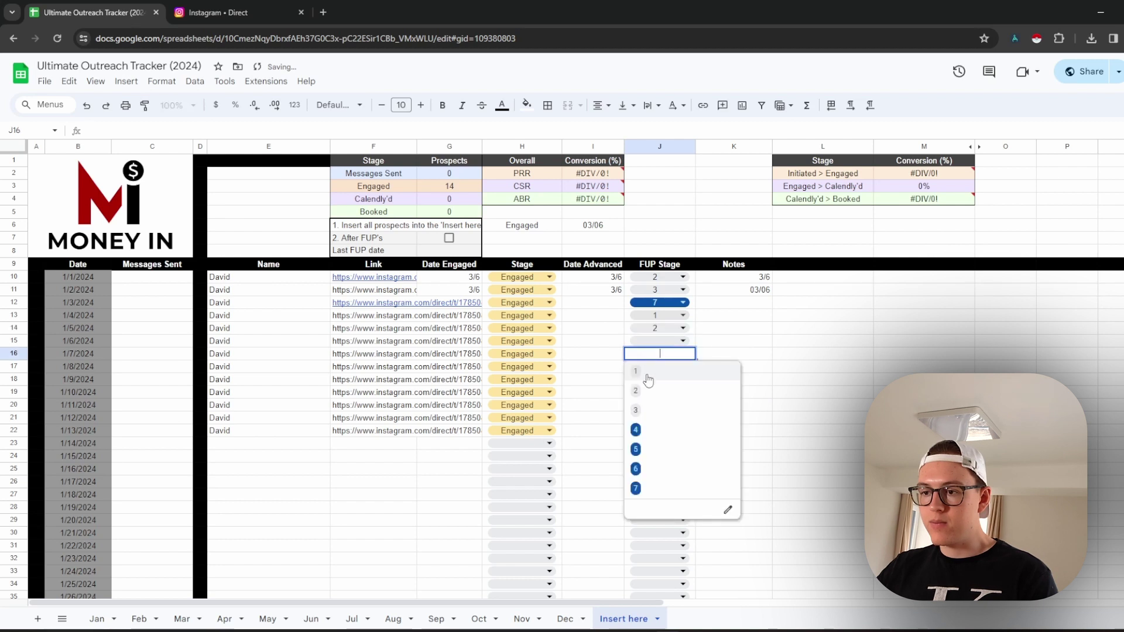
click(644, 410)
click(655, 340)
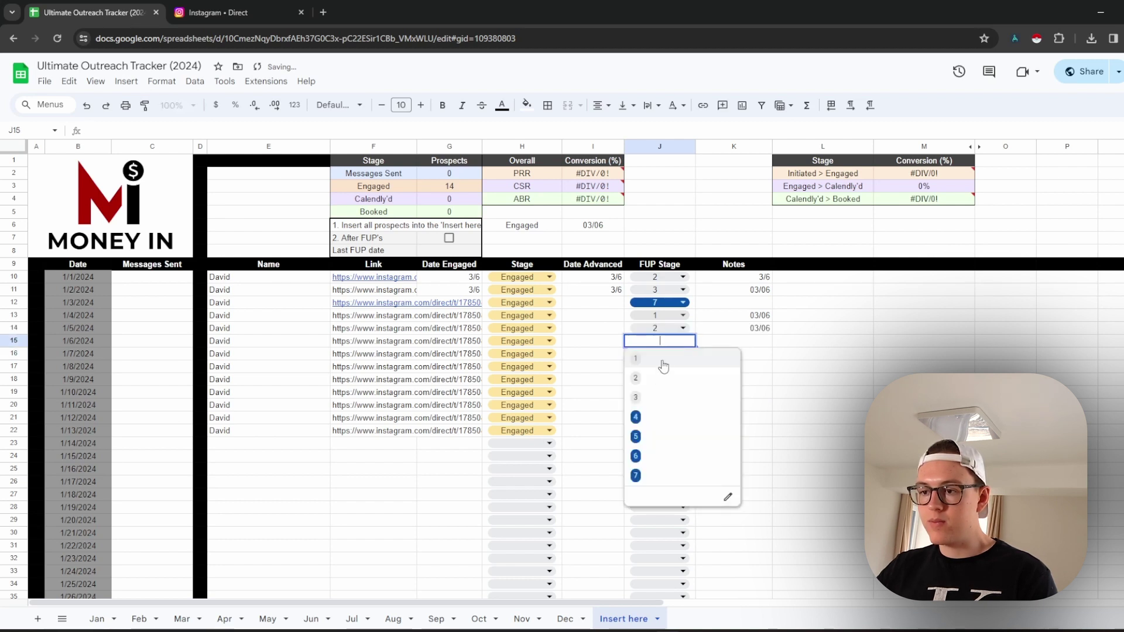
click(655, 411)
Step: Start the follow-up automation with Run w/ desktop
click(1120, 94)
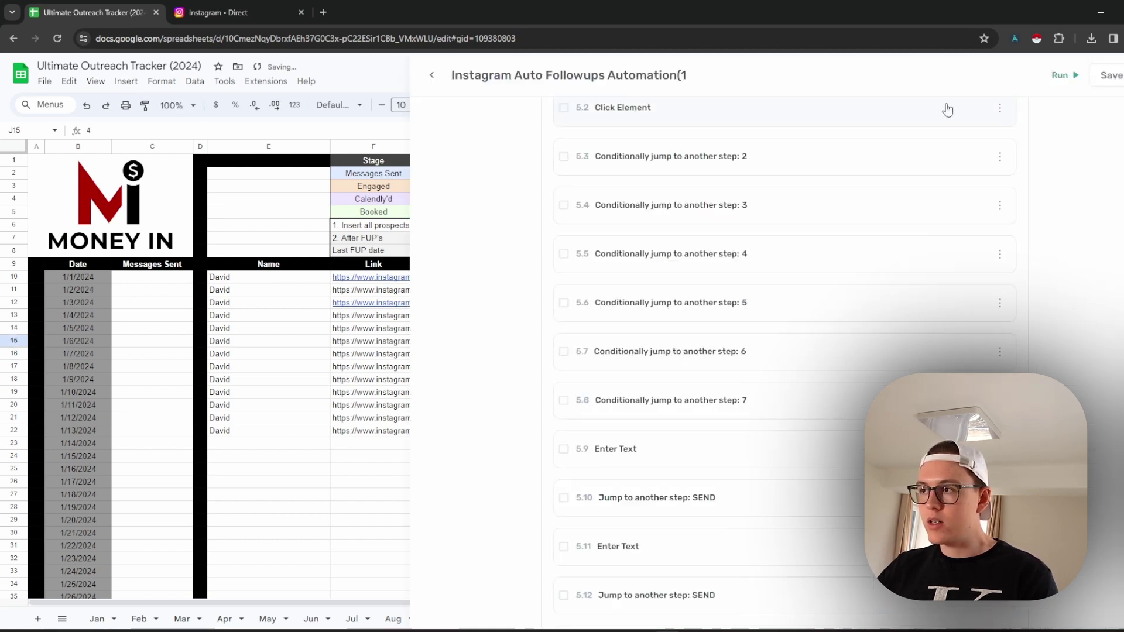
click(1062, 75)
click(1057, 124)
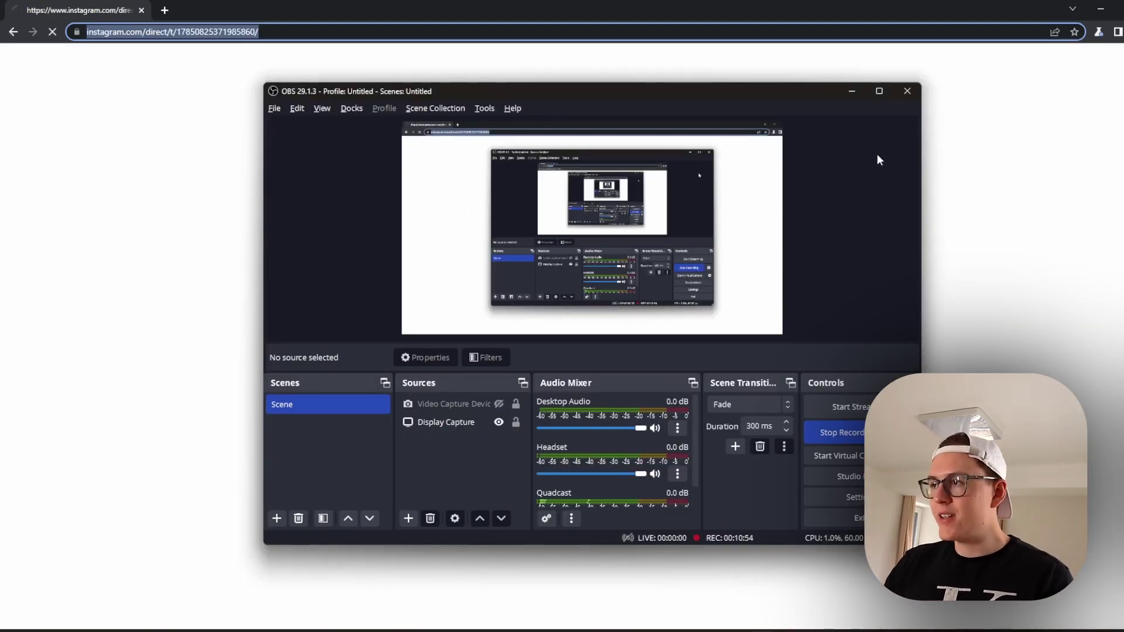
Step: Watch the bot's Instagram DM follow-up, then return to the Google Sheets tracker
click(990, 224)
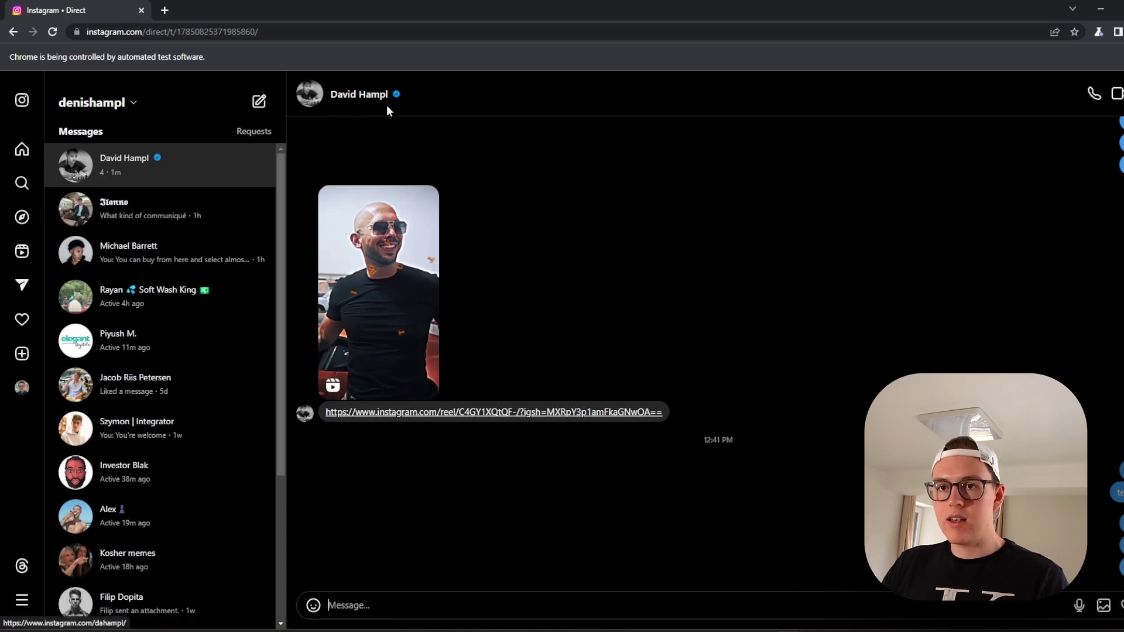
key(alt+Tab)
key(alt+Tab)
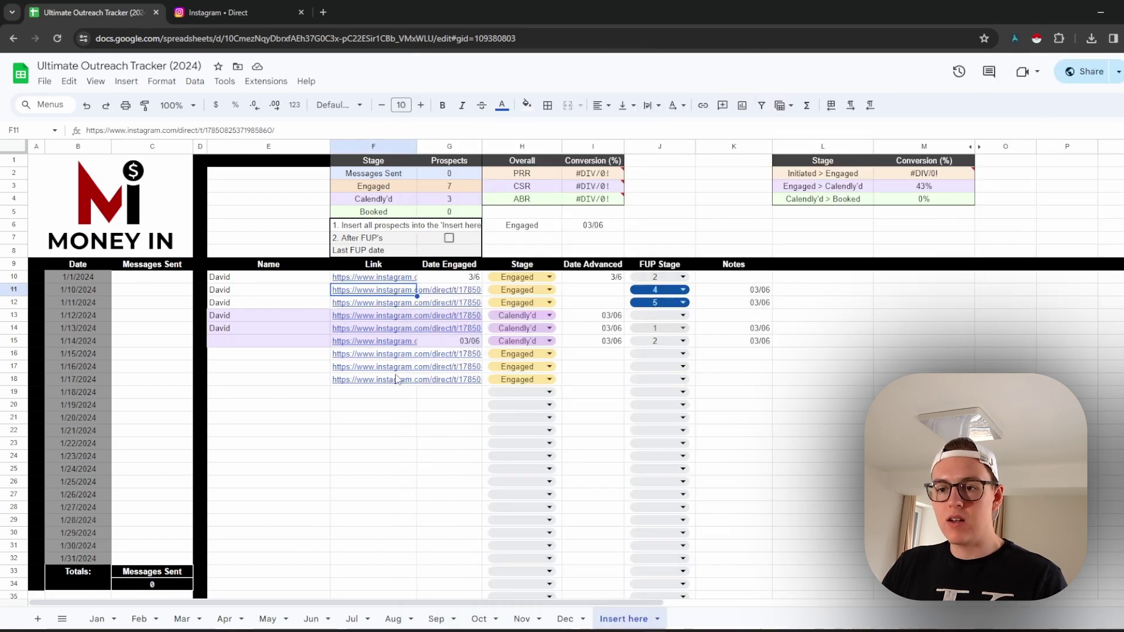
Step: Open a prospect's Link-column chat, close that tab, and return to the tracker via the Instagram window
click(391, 380)
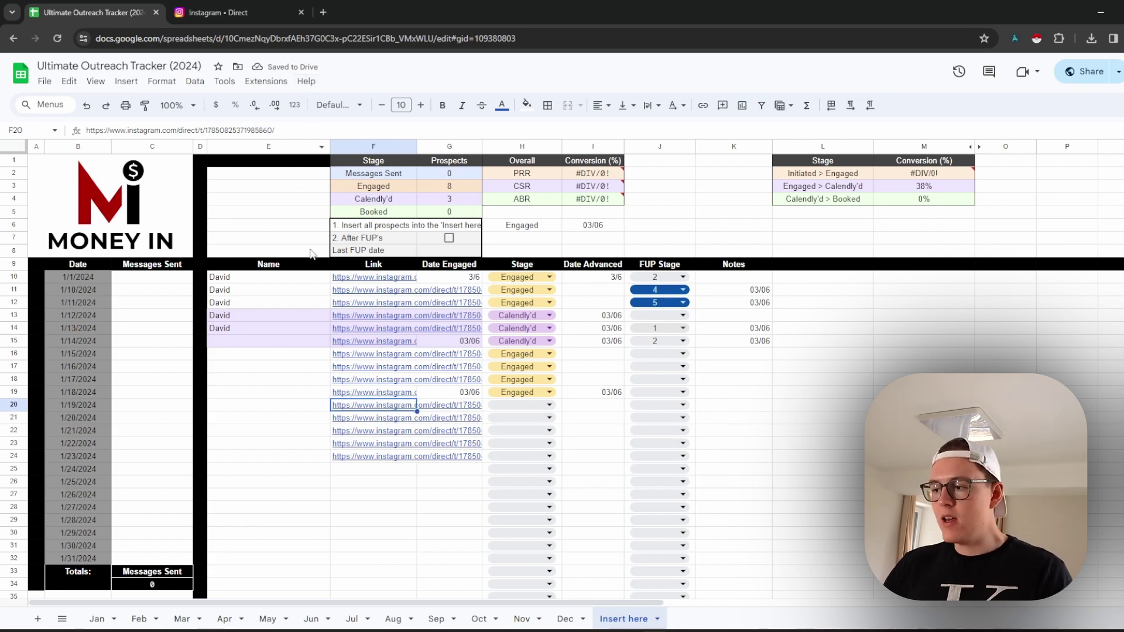
click(369, 436)
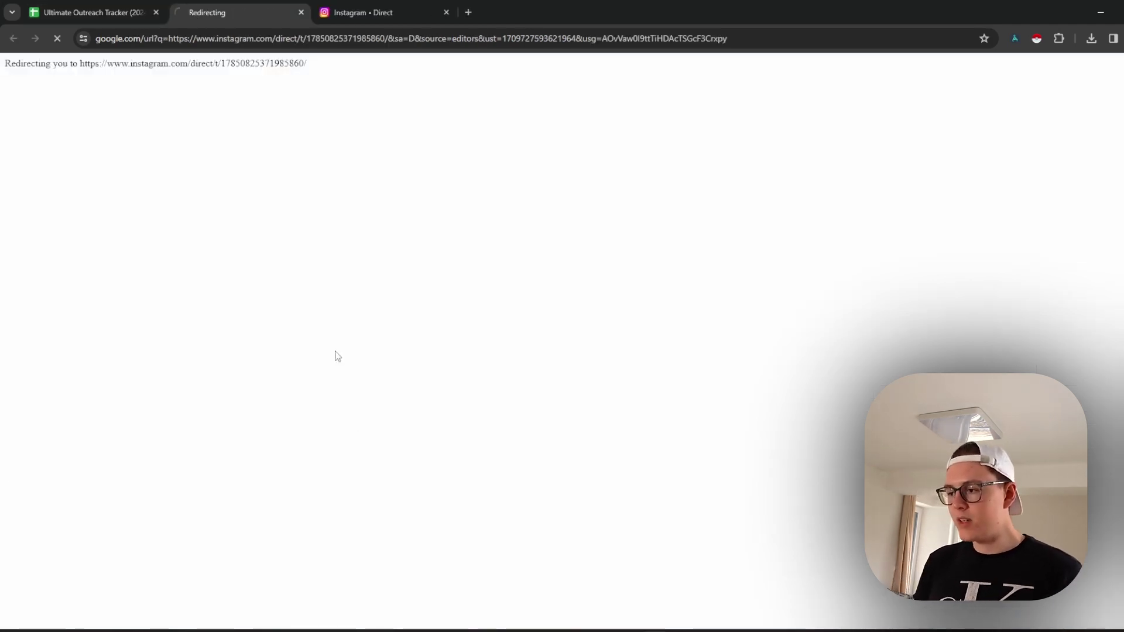
click(301, 12)
mouse_move(348, 409)
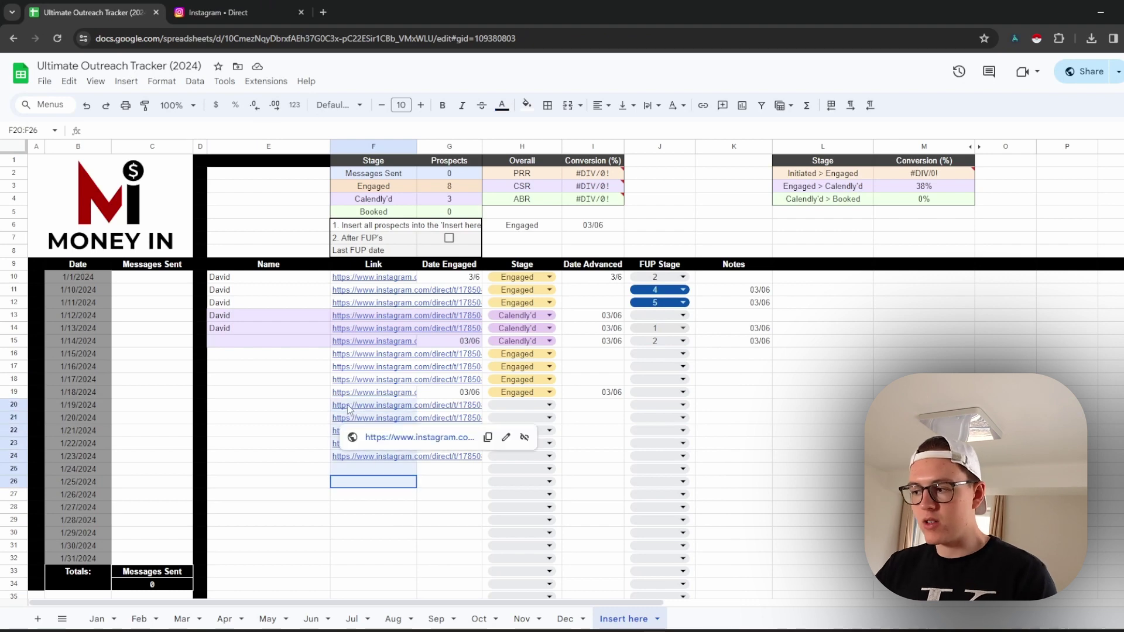
key(alt+Tab)
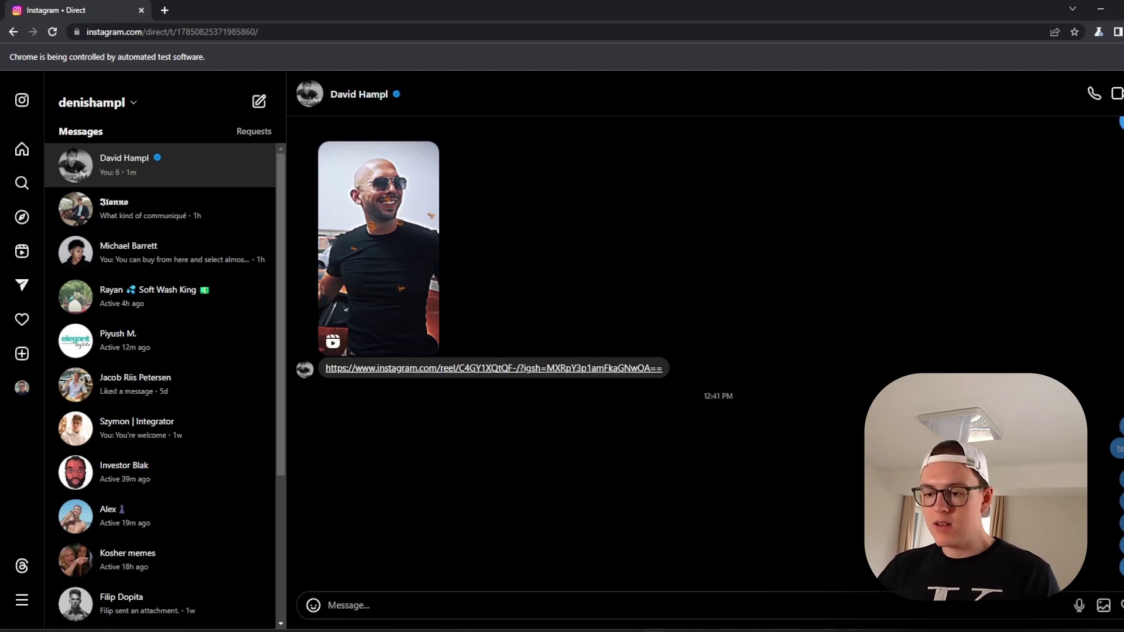
key(alt+Tab)
Step: Dismiss the automation's error notice and expand the Engaged loop to show its sub-steps
click(812, 417)
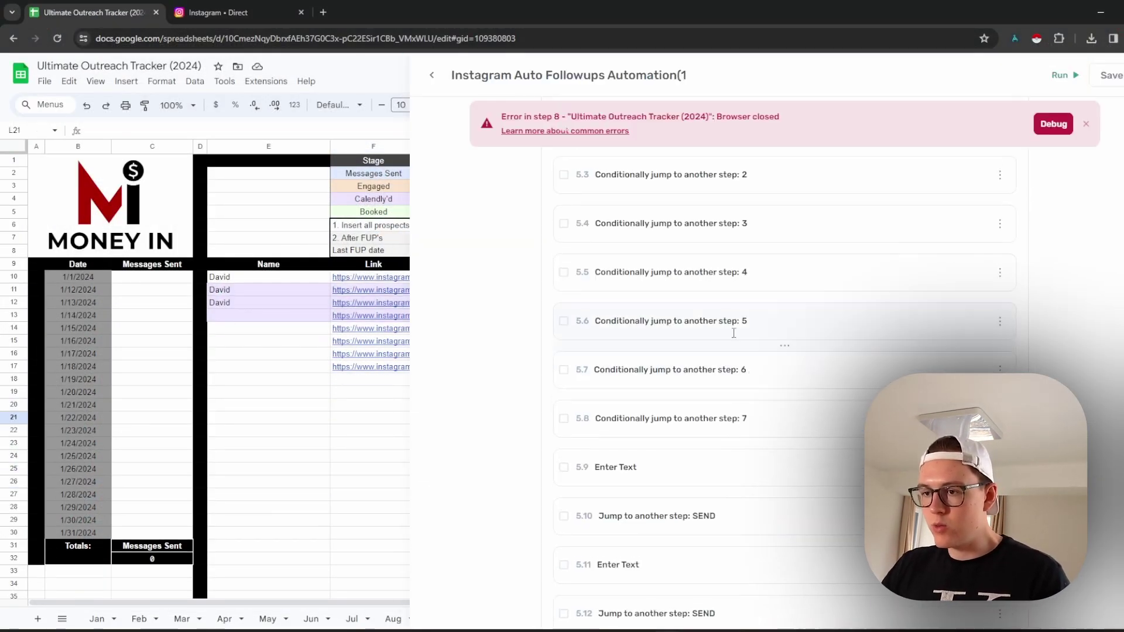
scroll(971, 234, up, 5)
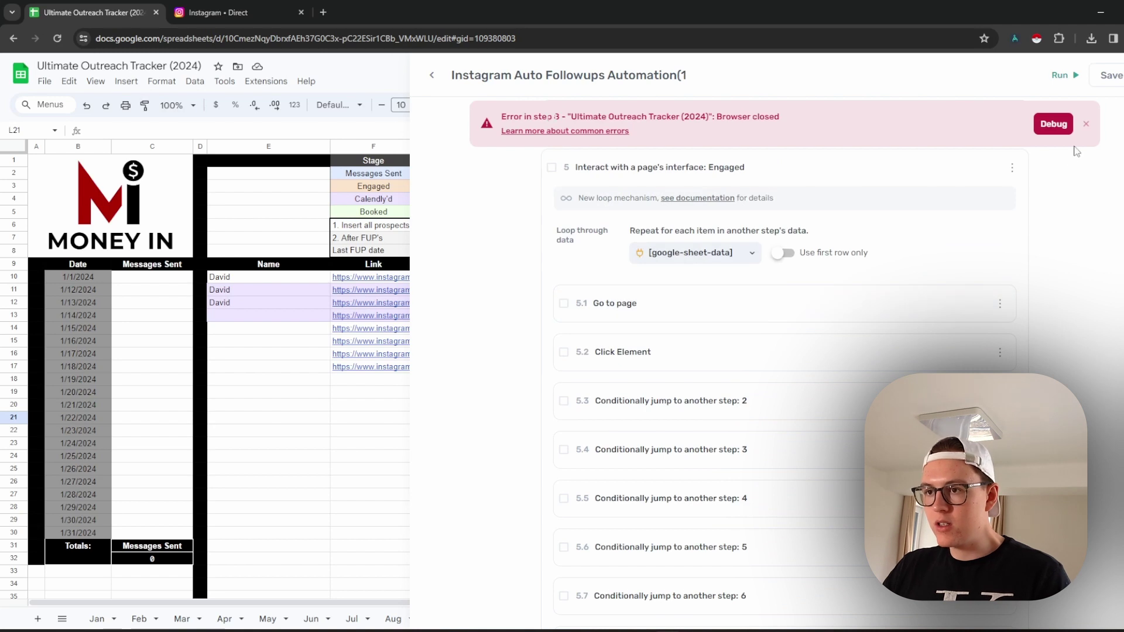
click(1083, 132)
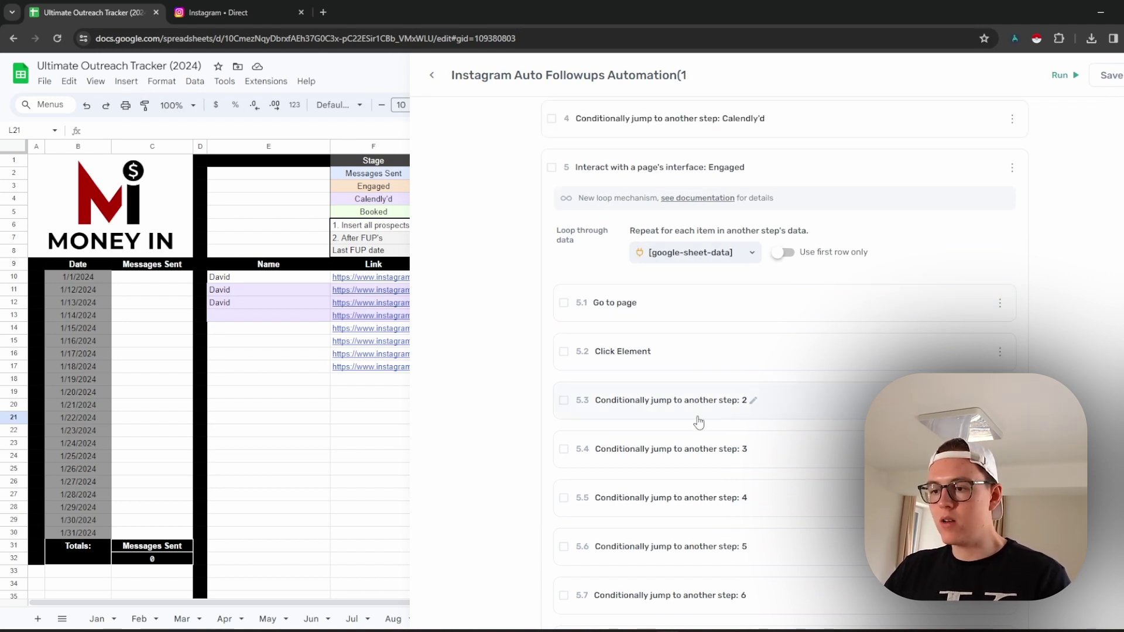
scroll(700, 419, down, 6)
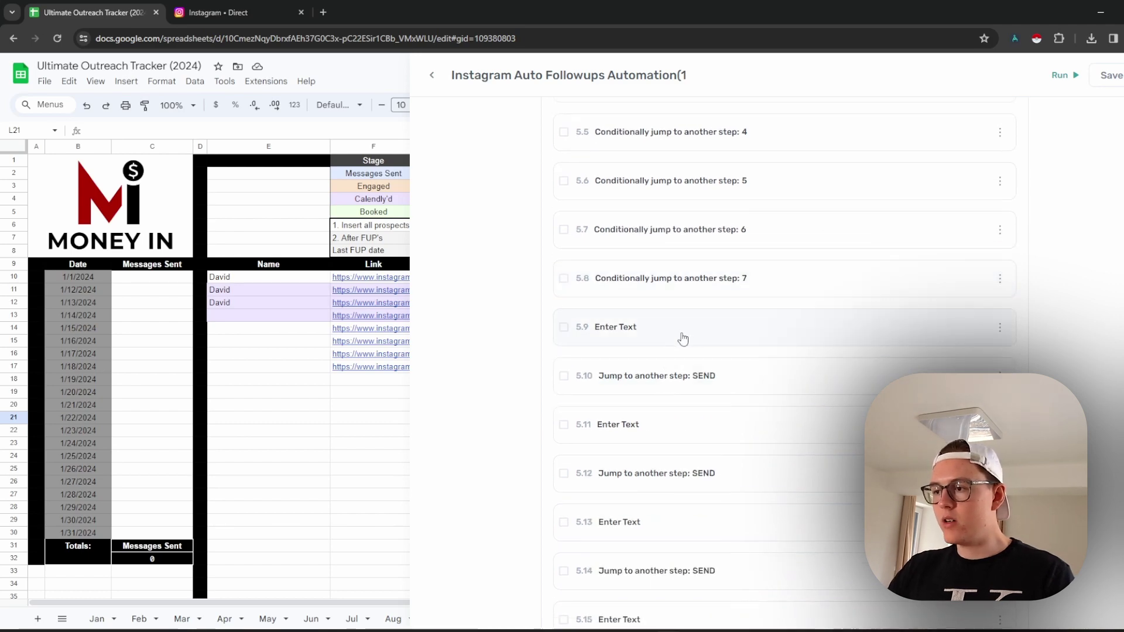
scroll(708, 336, up, 8)
click(833, 300)
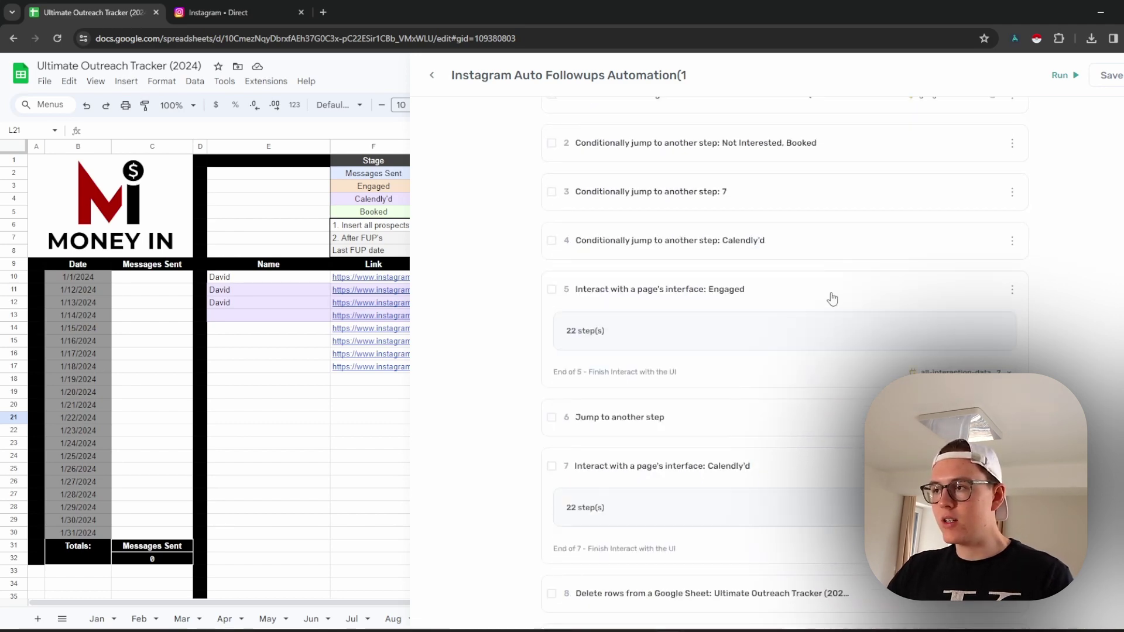
click(818, 296)
scroll(714, 349, down, 7)
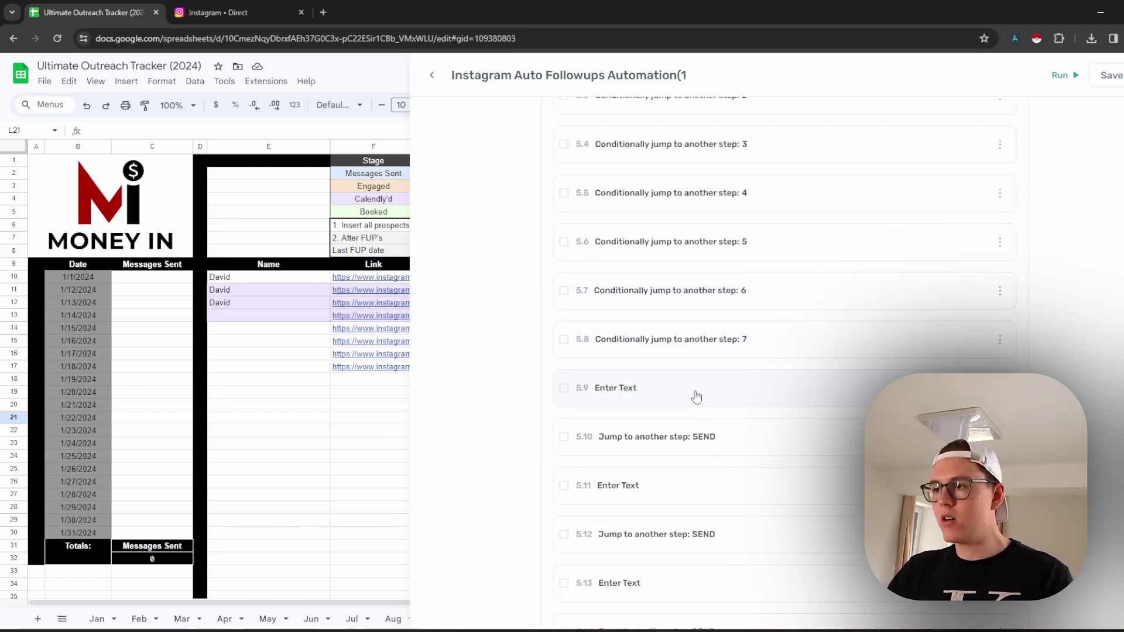
Step: Change Enter Text step 5.9 from 1 to the column E name plus 'hi', and save
click(696, 397)
key(BackSpace)
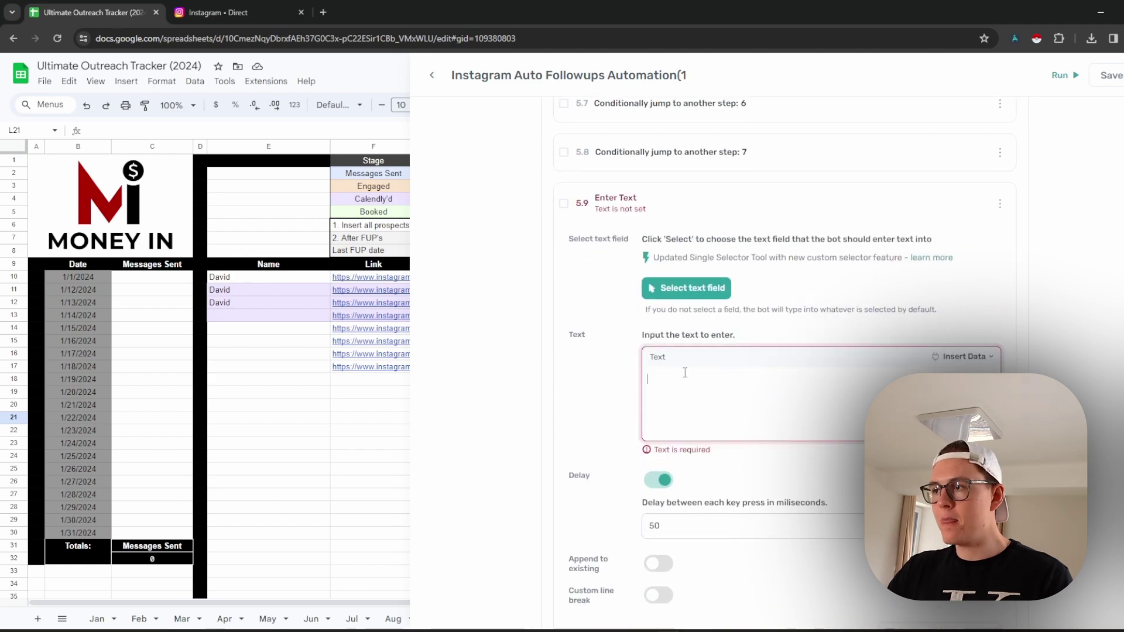
click(960, 357)
click(819, 378)
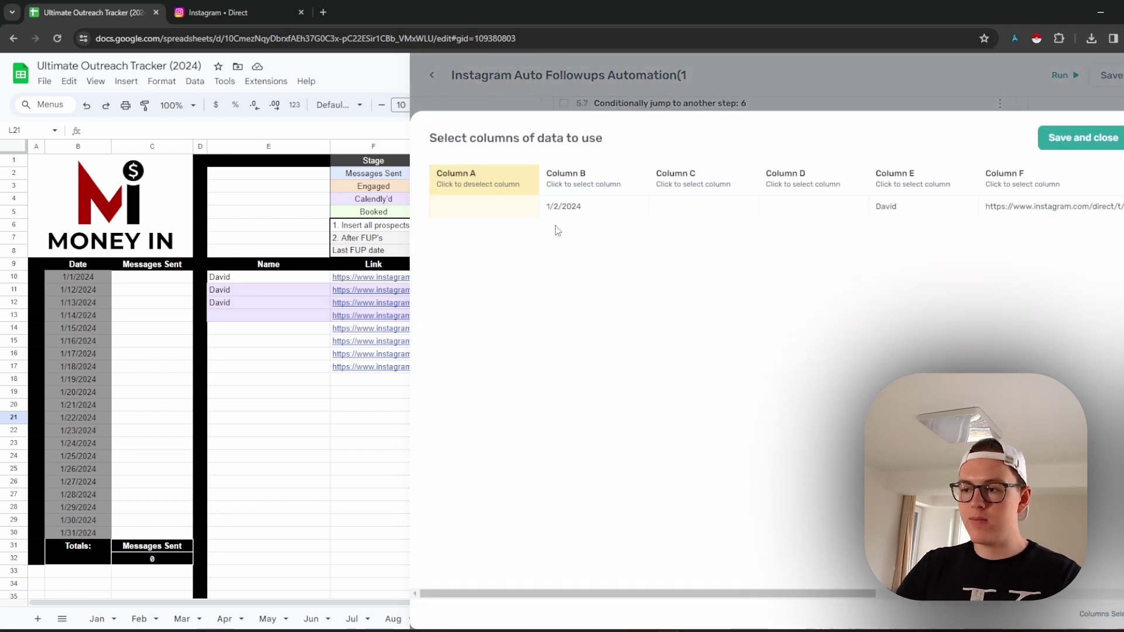
click(925, 180)
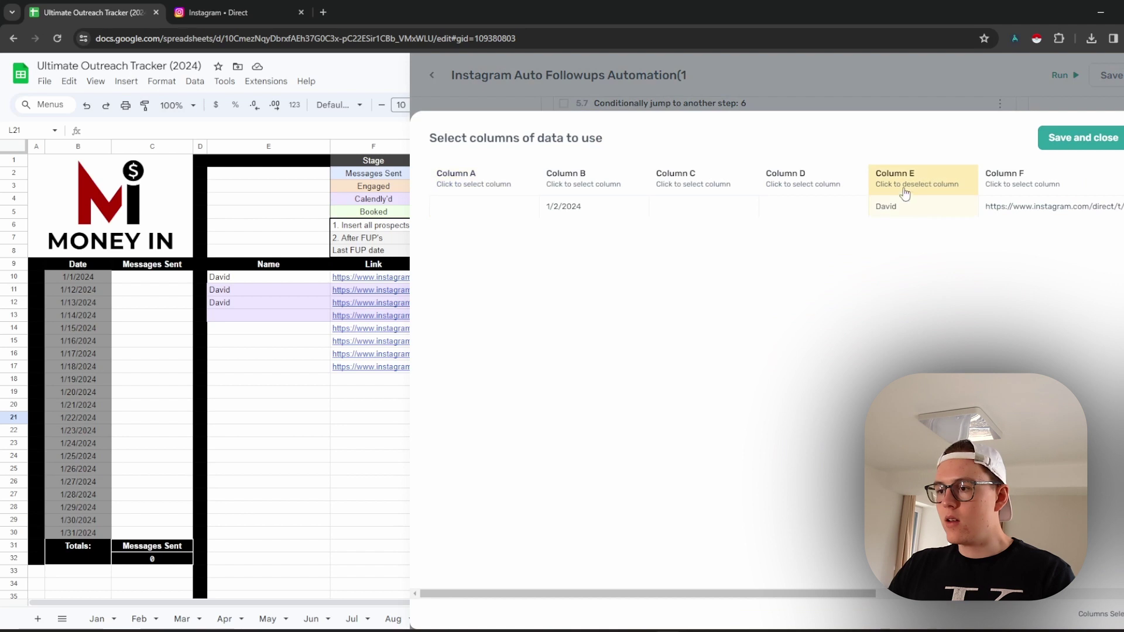
click(1082, 140)
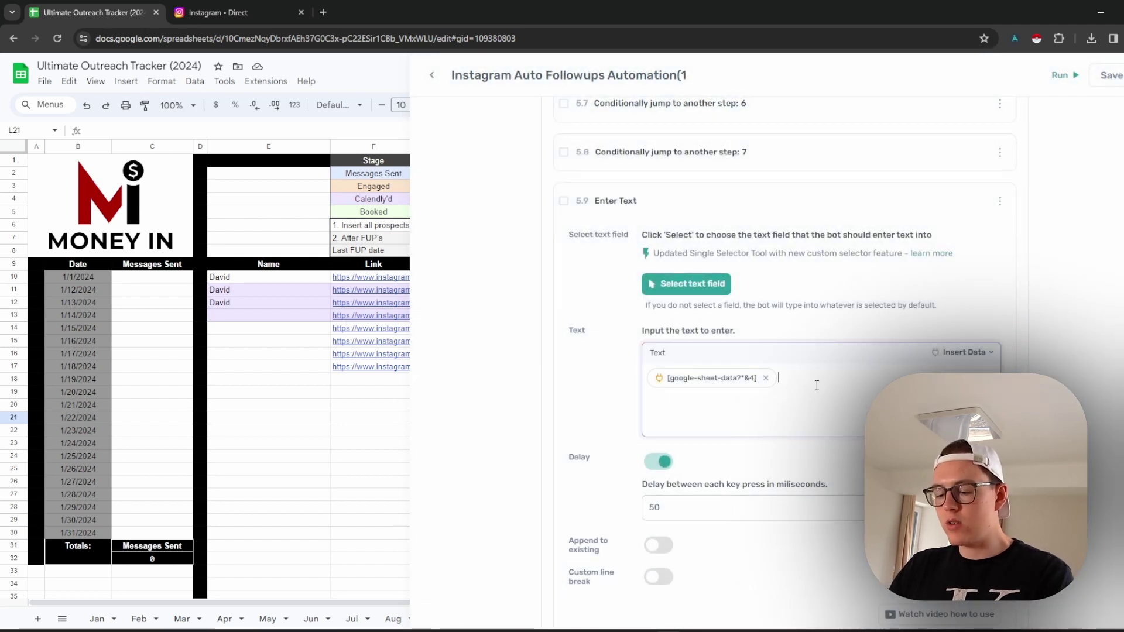
text(hi)
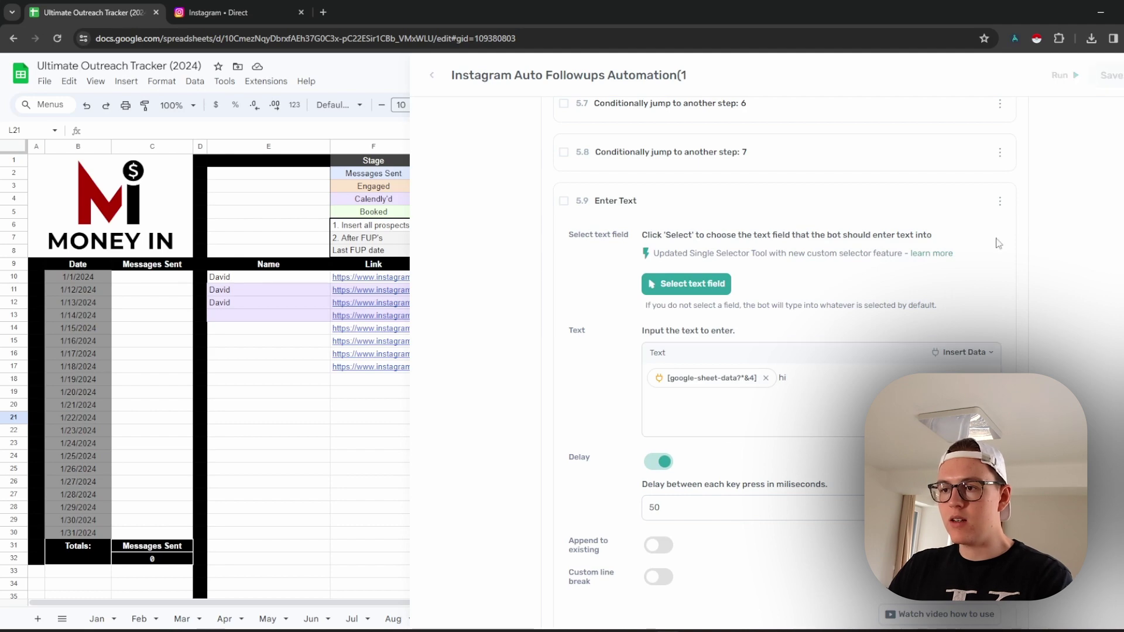
key(ctrl+s)
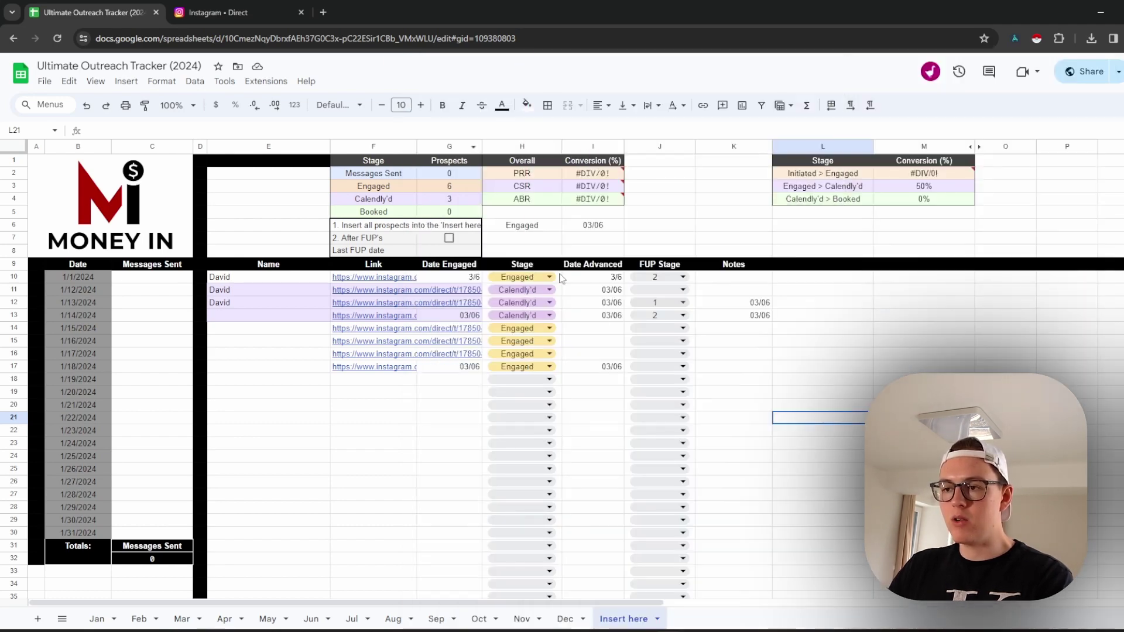
Step: Delete the 2 from FUP Stage cell J10 and leave its dropdown unselected
click(691, 280)
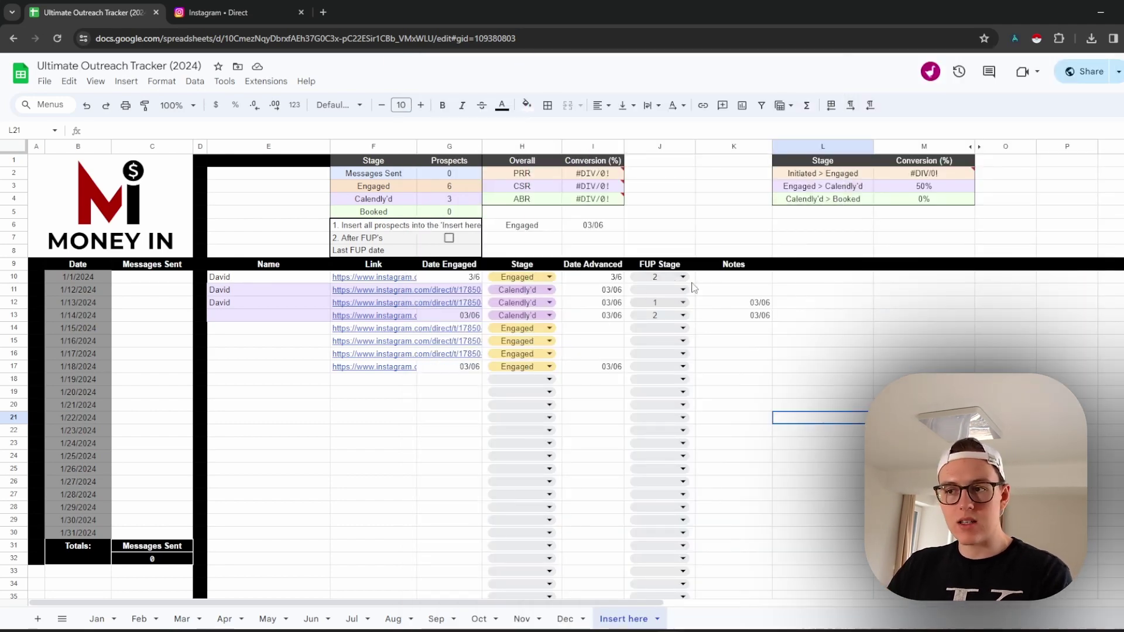
key(Delete)
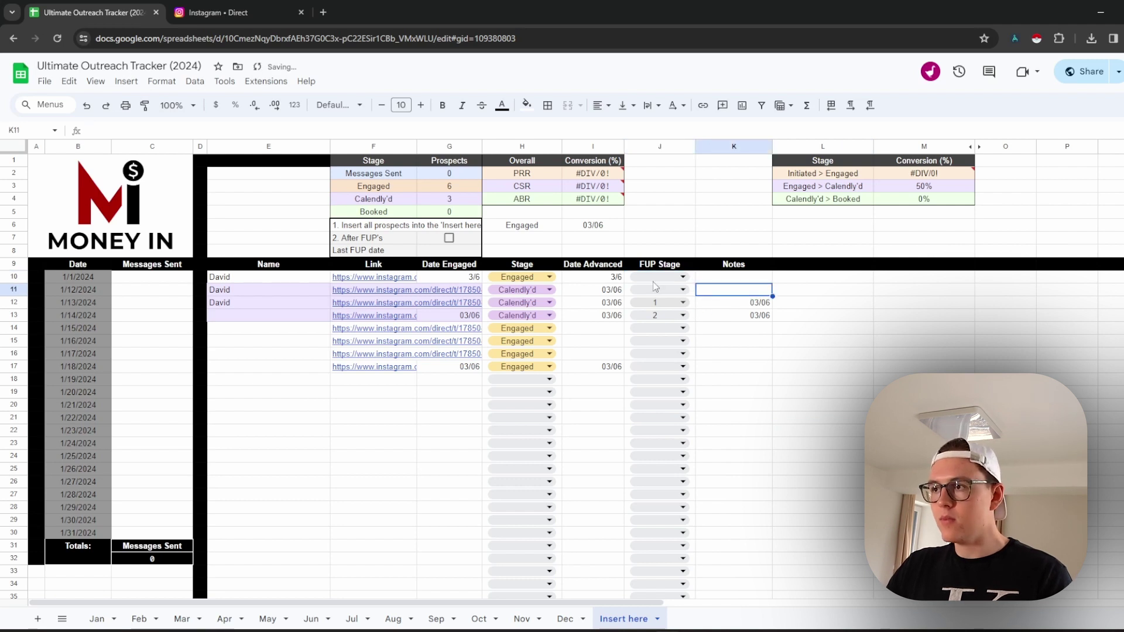
double_click(660, 278)
click(792, 297)
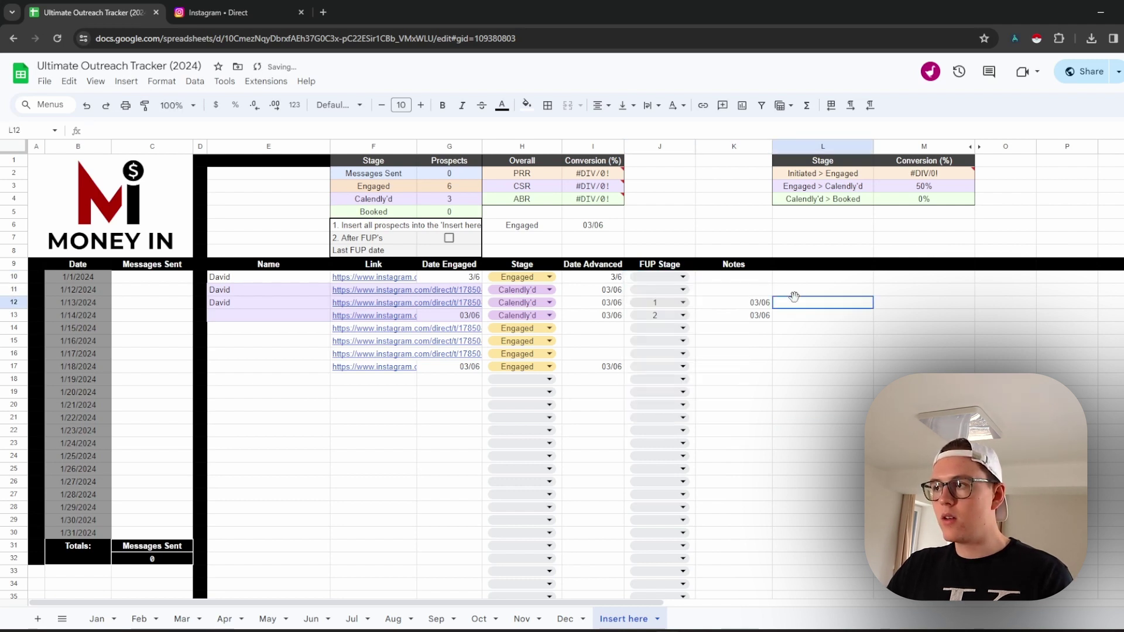
double_click(668, 278)
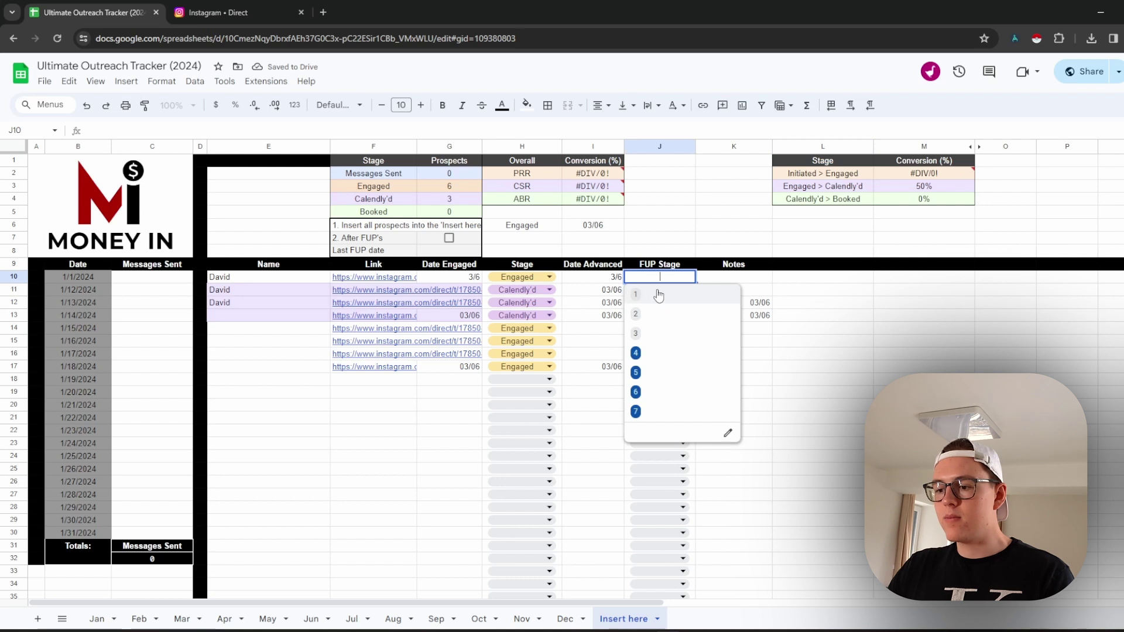
click(841, 308)
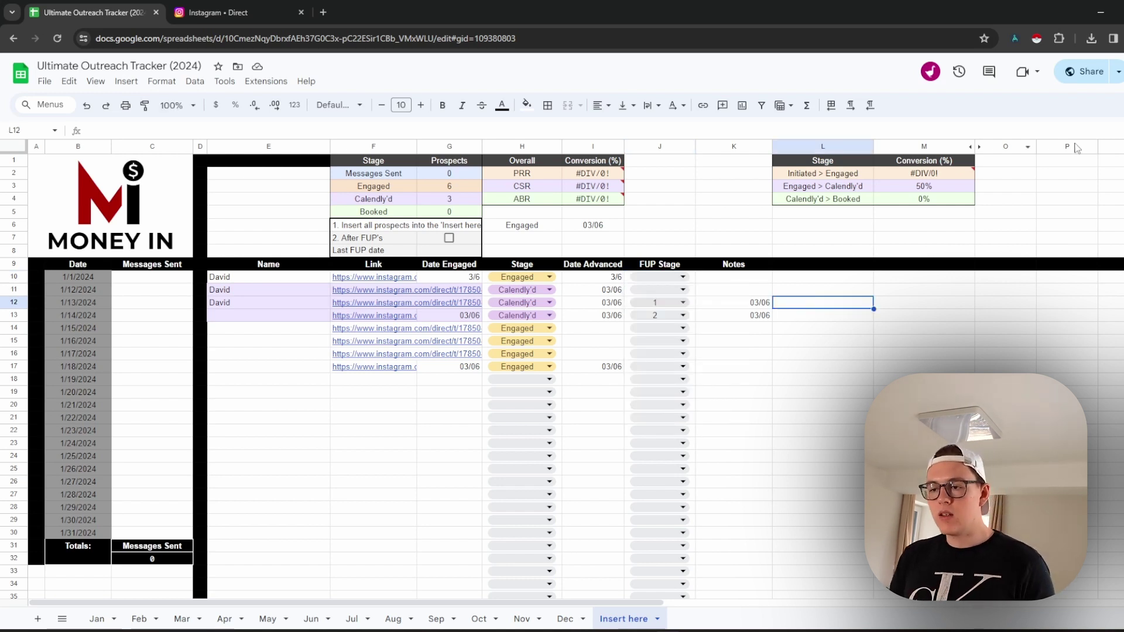
Step: Run the follow-up bot and send the prospect's name plus 'hi' in the Instagram DM
click(1015, 38)
click(1060, 75)
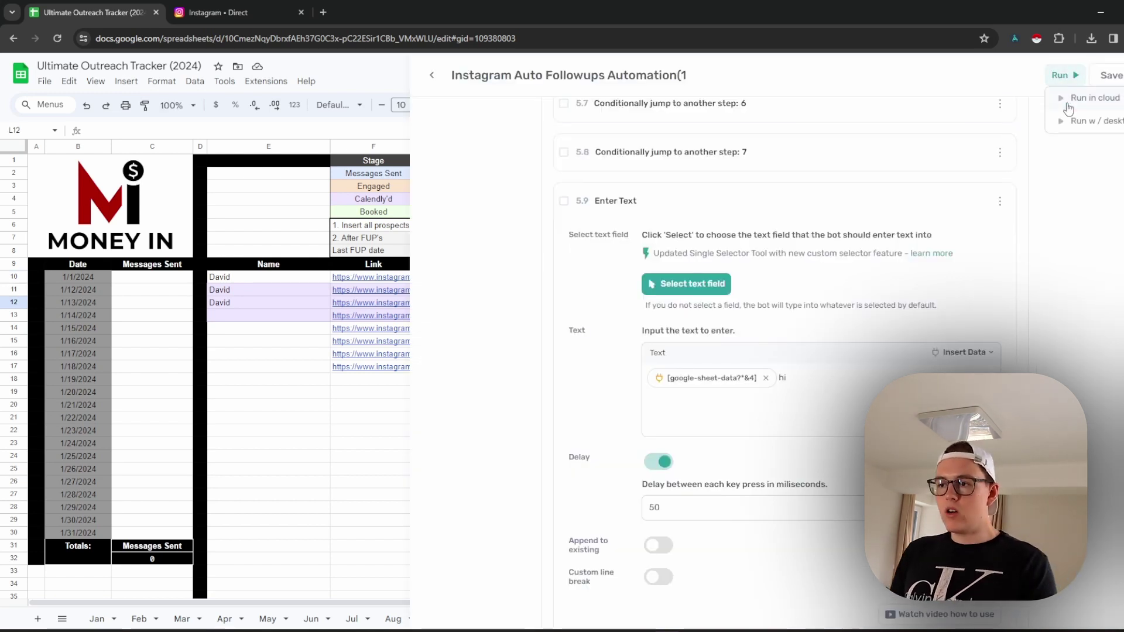
click(1071, 120)
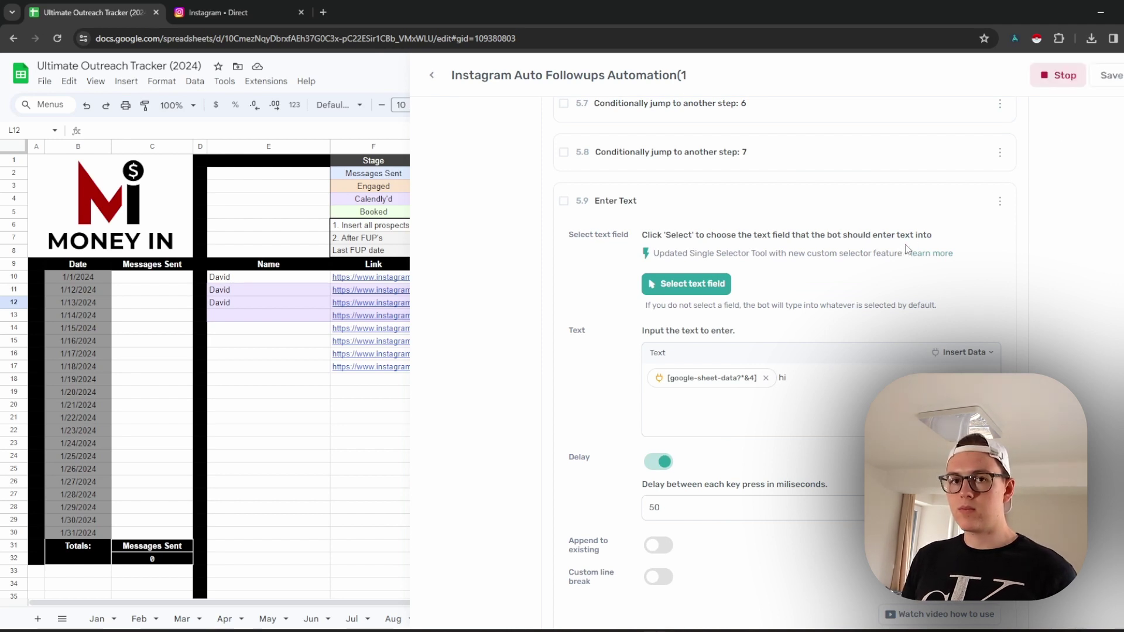
key(alt+Tab)
key(alt+Tab)
key(alt+Tab)
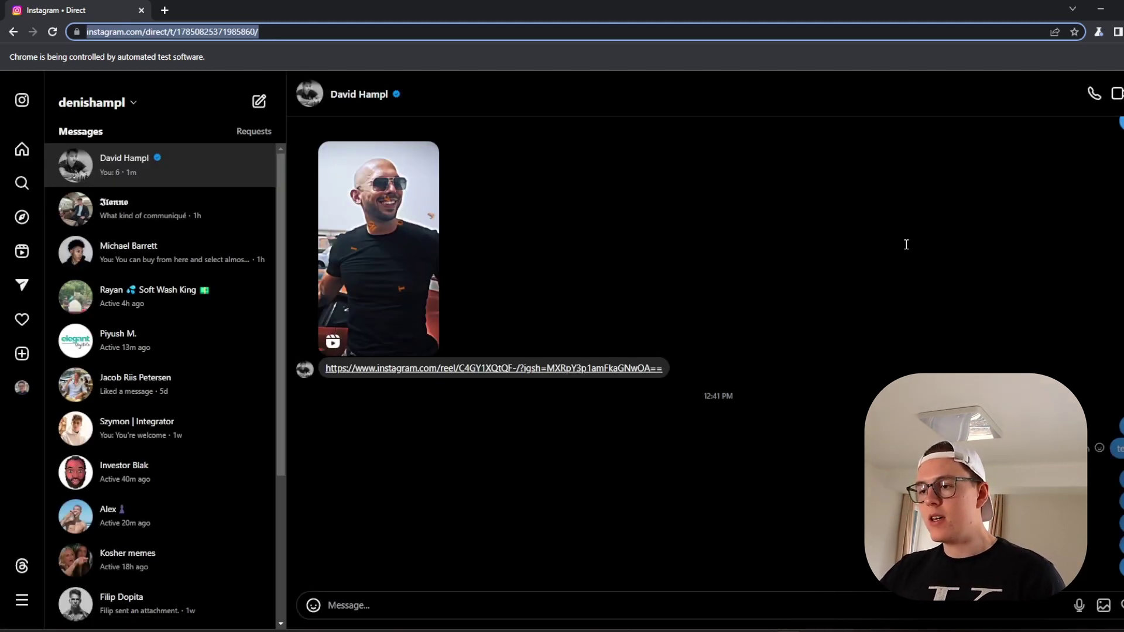
text(David hi)
key(Return)
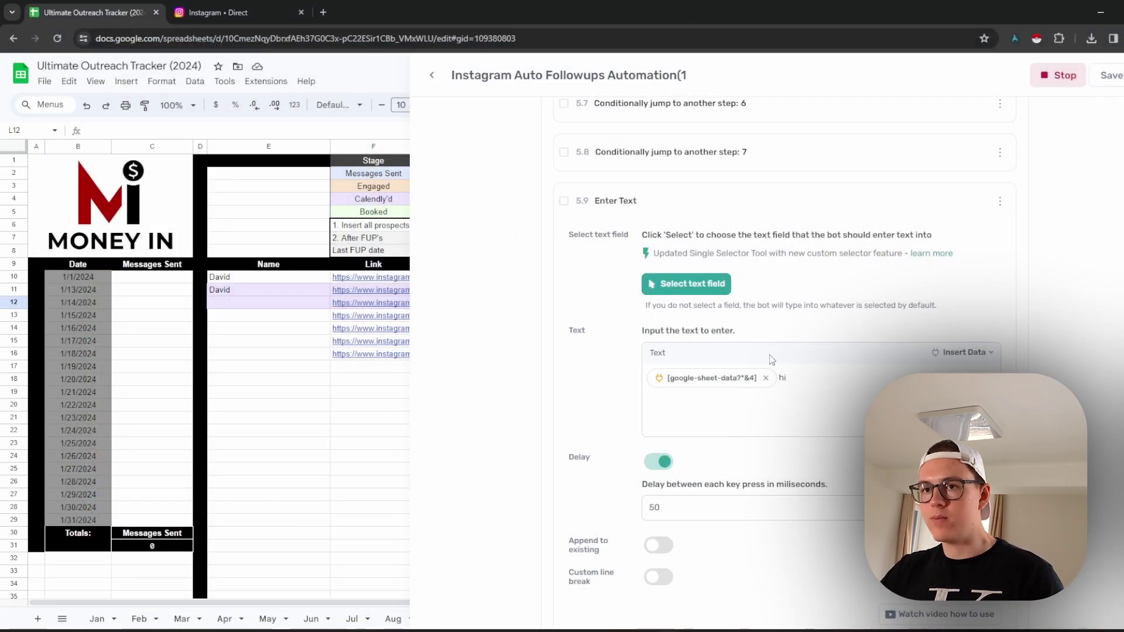
Step: Reset the Enter Text box content to 1 and save the automation
drag(790, 378, 590, 387)
key(BackSpace)
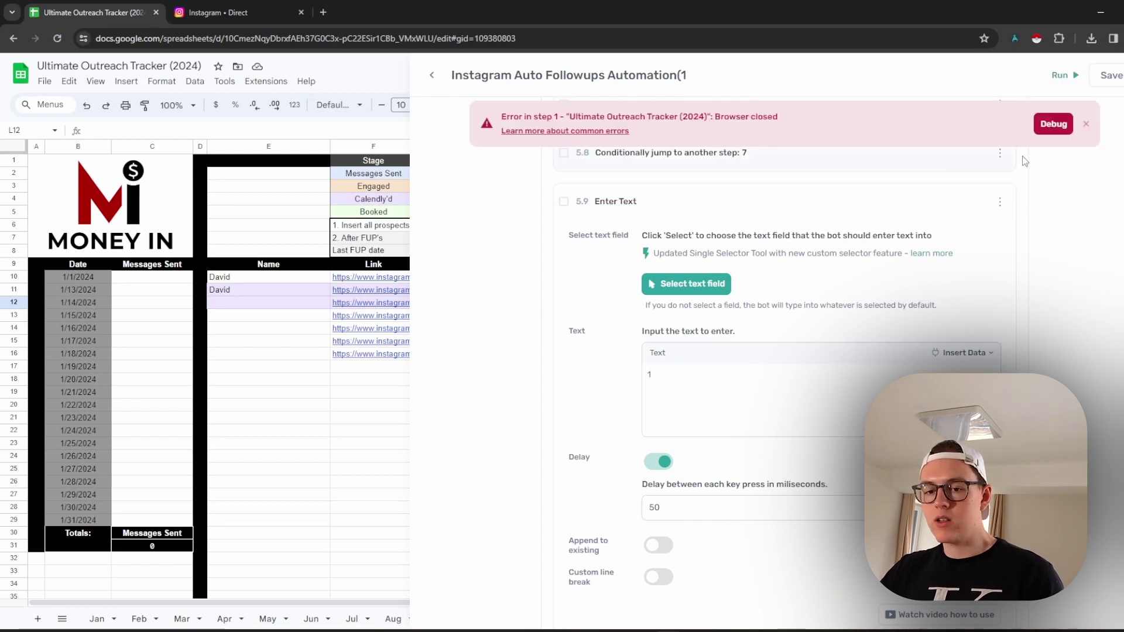
click(1110, 75)
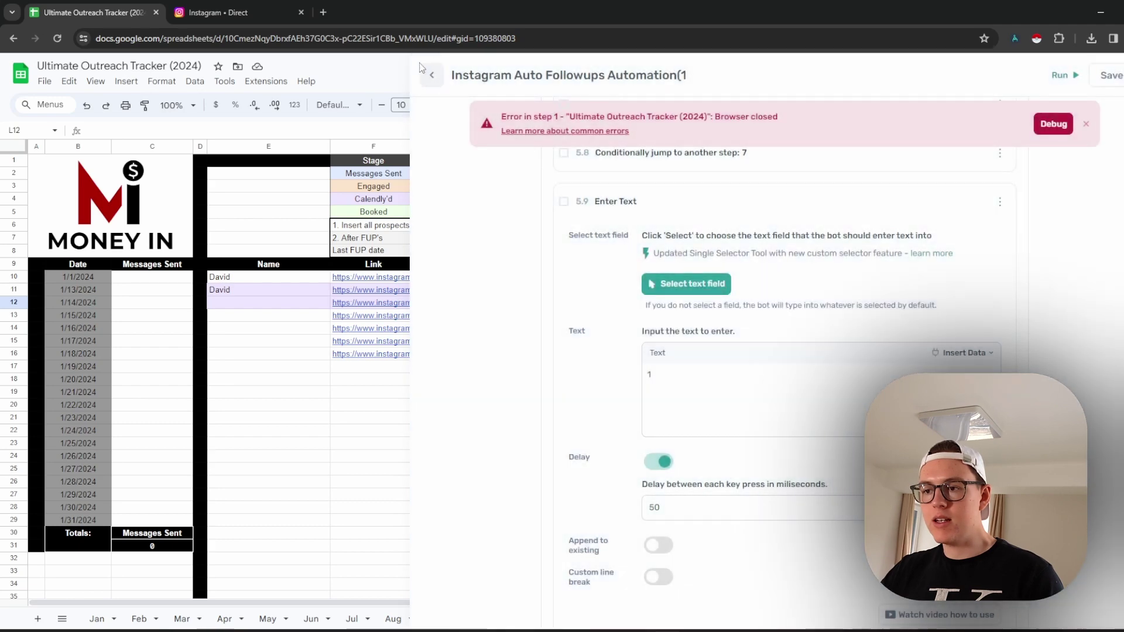
click(403, 73)
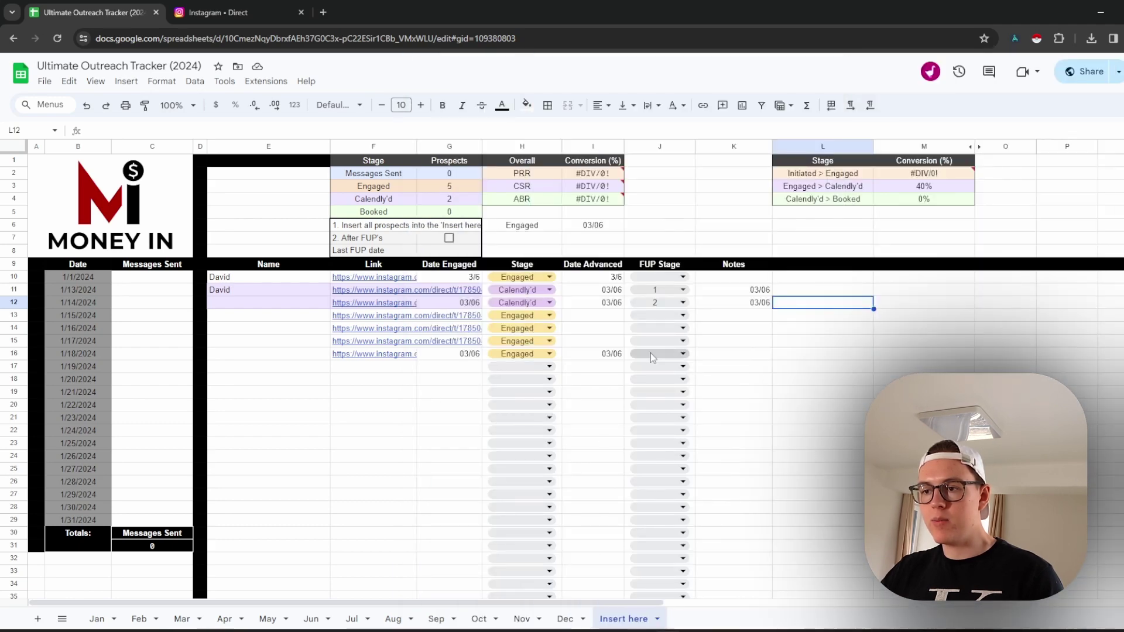
Step: On the Jan sheet, set FUP stages J12 to 3, J15 to 1 and J14 to 2
click(102, 618)
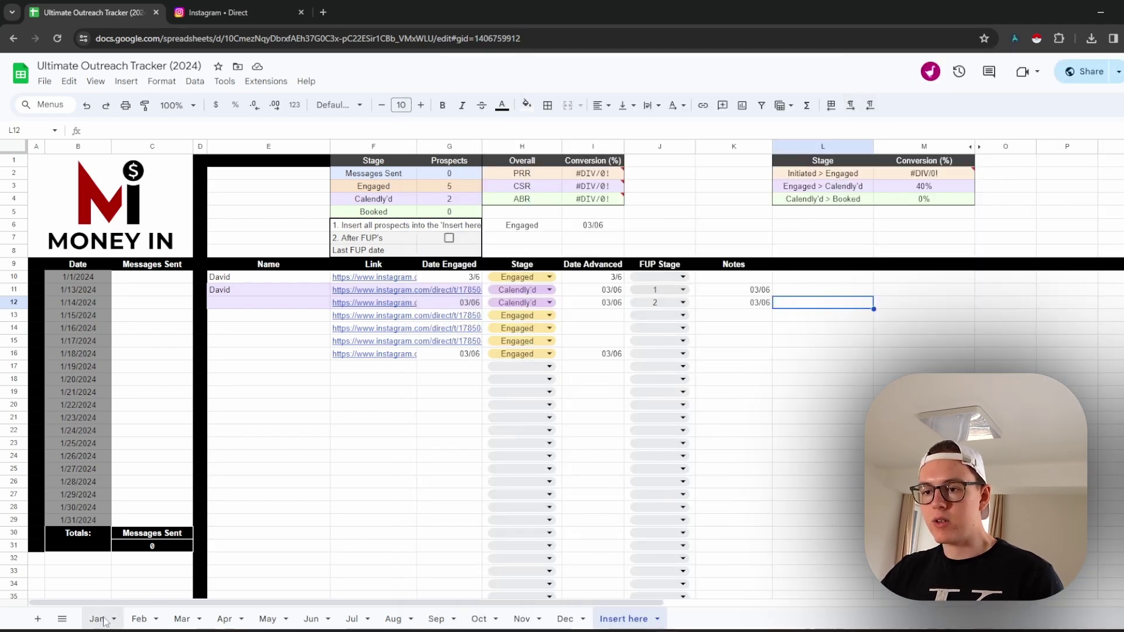
click(656, 302)
click(656, 302)
click(644, 355)
click(650, 340)
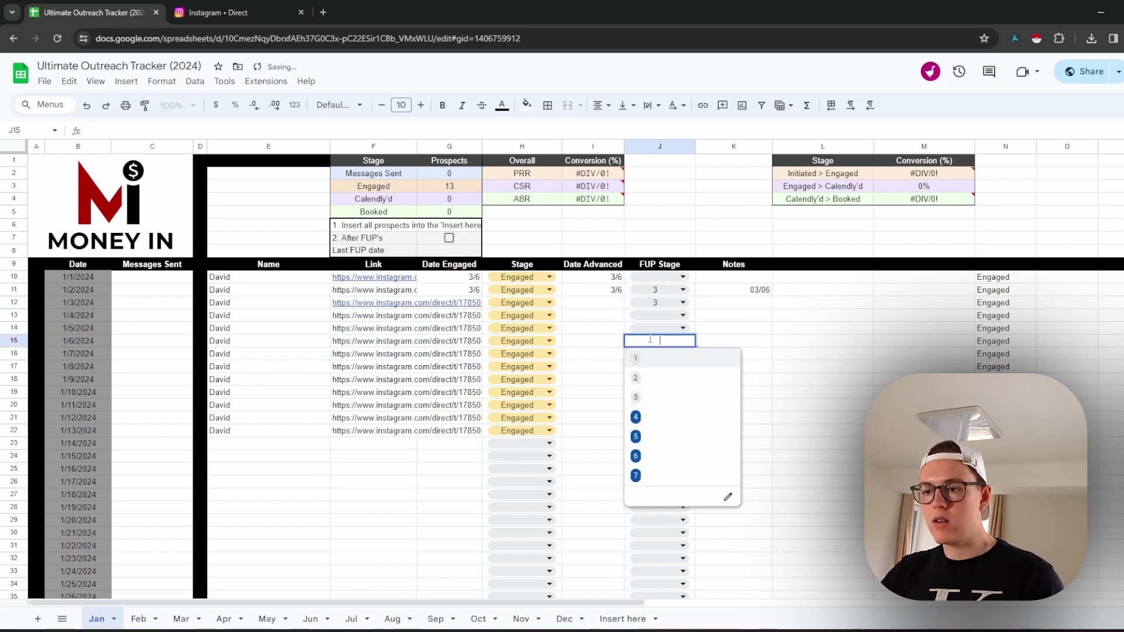
click(648, 367)
click(655, 327)
click(638, 370)
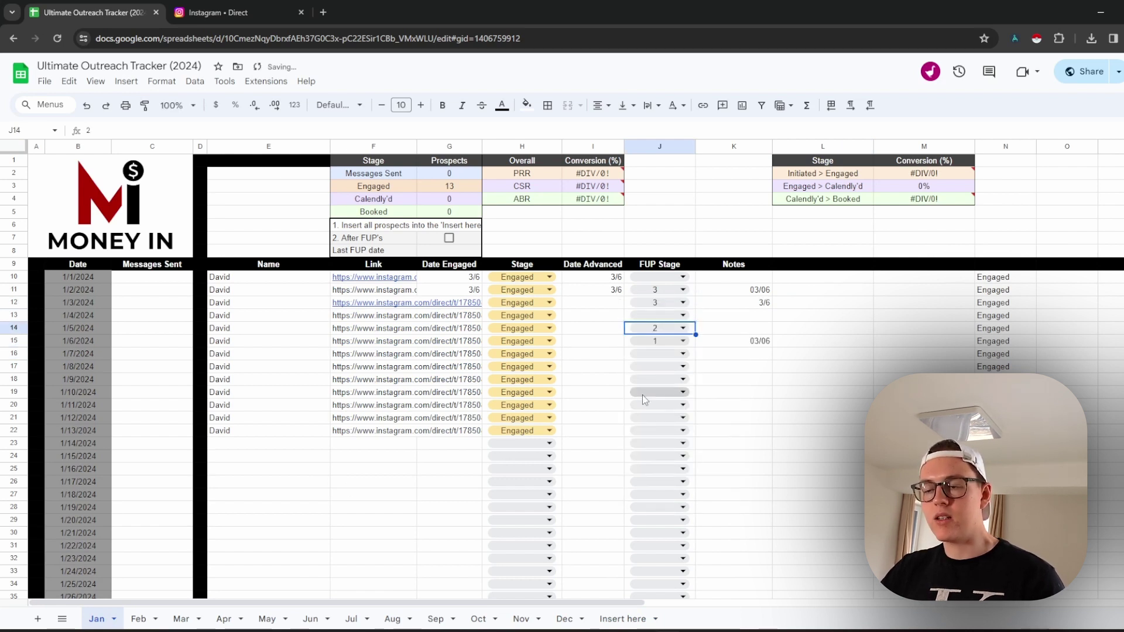
Step: Mark the row 18 prospect as Calendly'd and set FUP stages J18 to 2 and J16 to 7
click(650, 392)
click(519, 379)
click(518, 380)
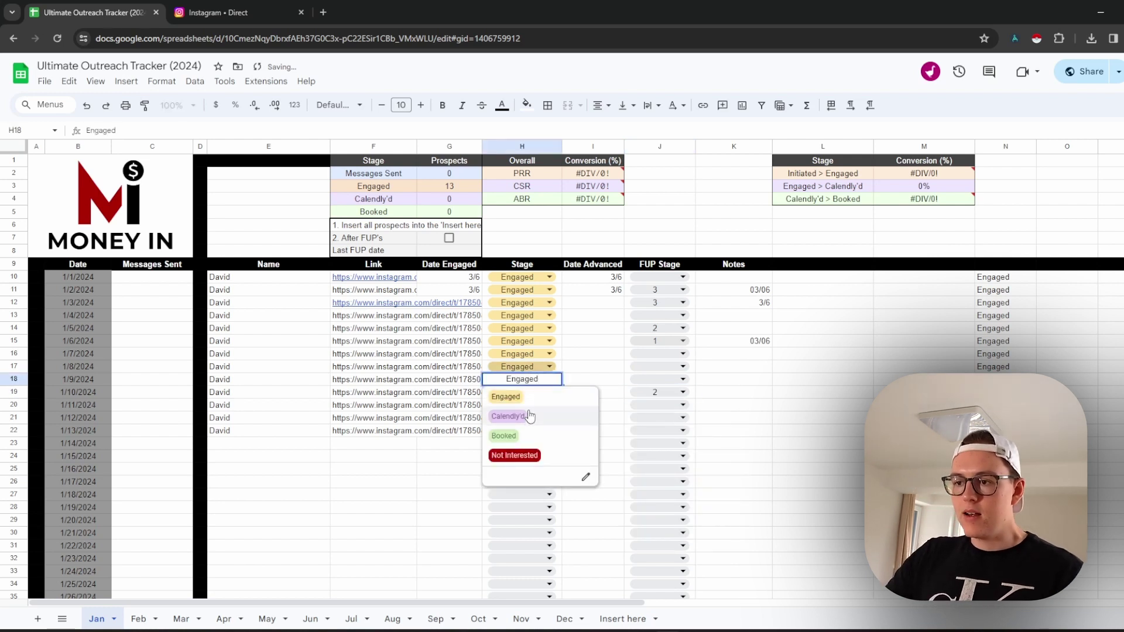
click(511, 411)
click(656, 367)
click(650, 379)
click(651, 379)
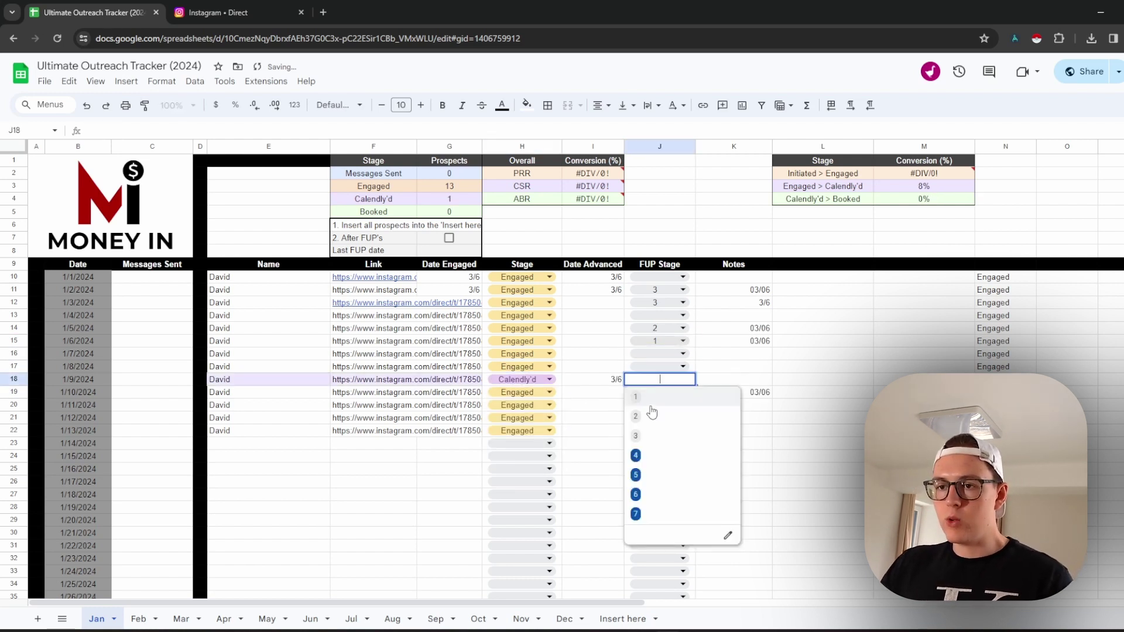
click(647, 421)
click(658, 353)
click(636, 488)
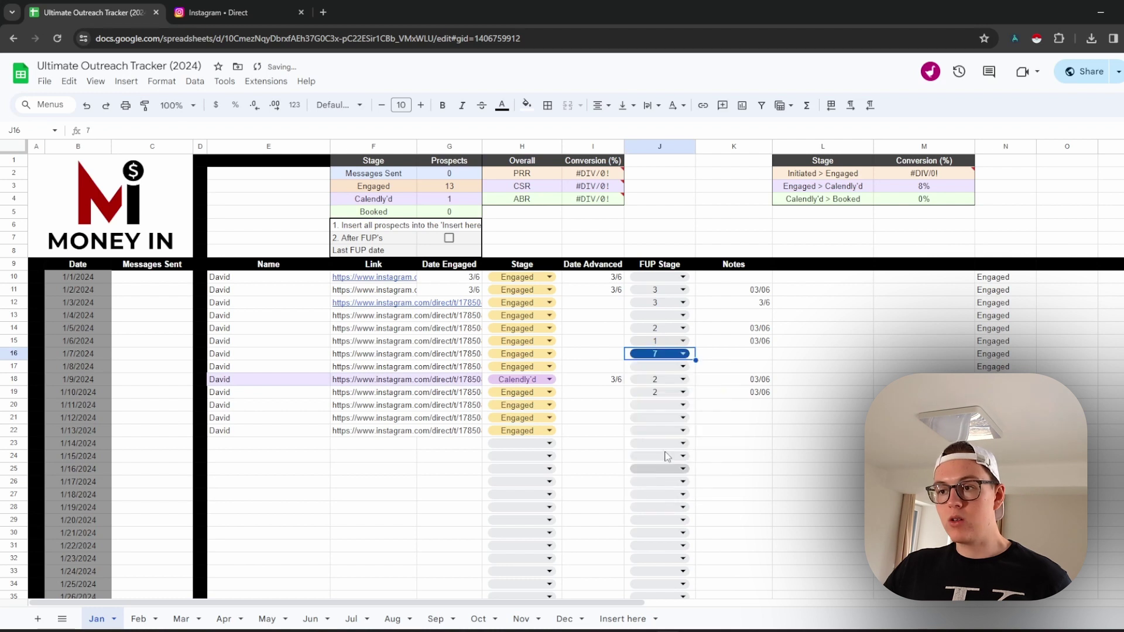
click(731, 419)
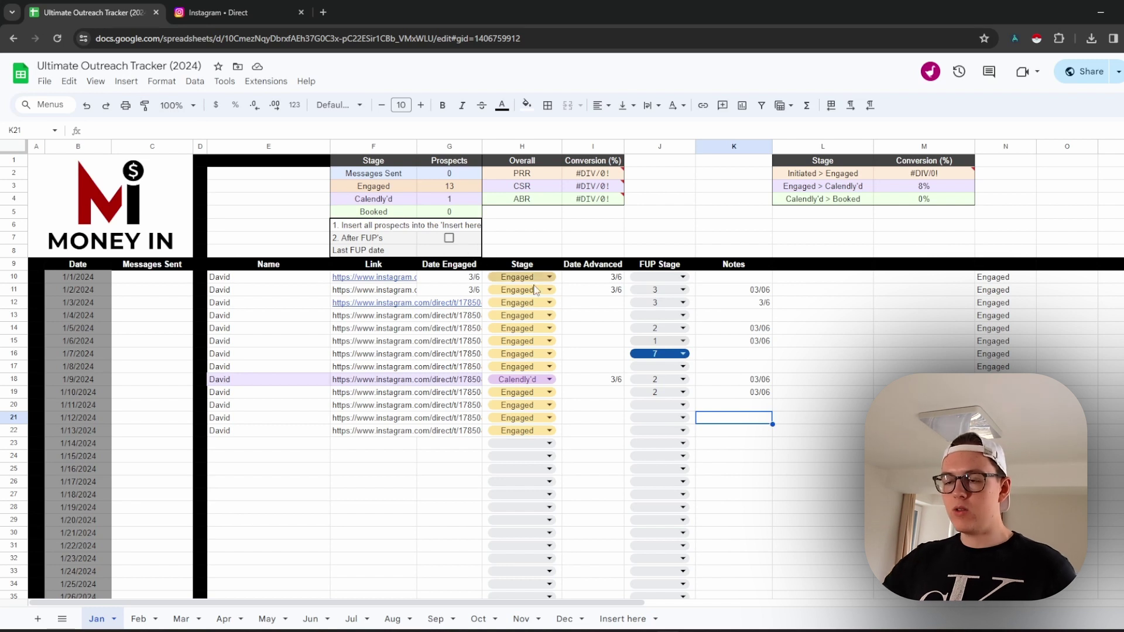
Step: Leave J10 empty, tick After FUP's to advance stages, and check J16's stage 7
click(655, 277)
click(591, 329)
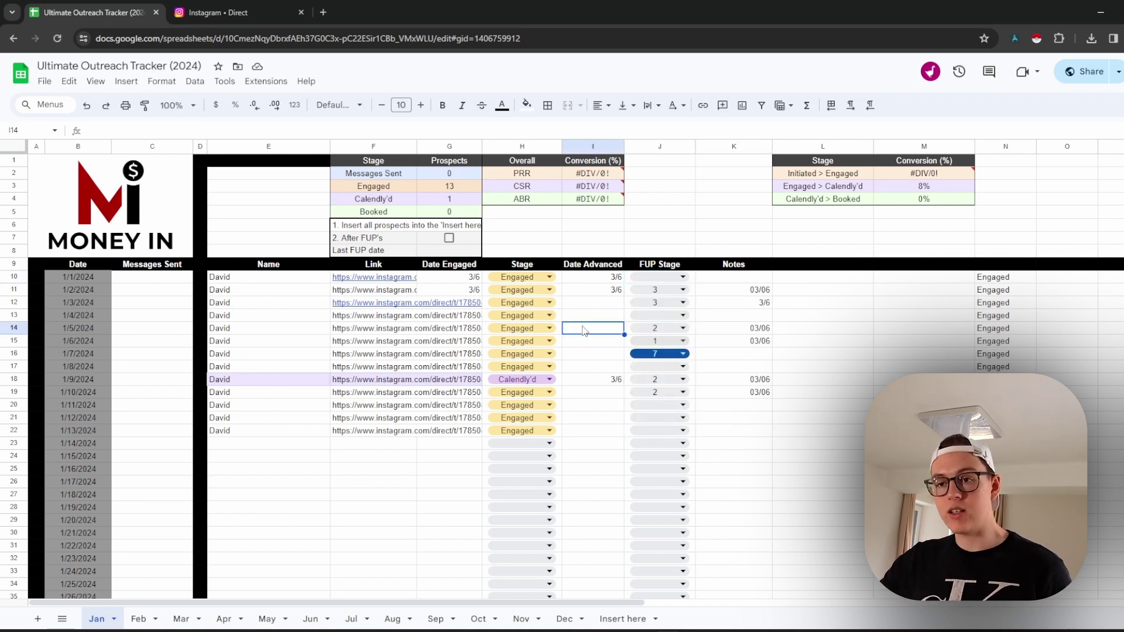
click(449, 239)
click(360, 519)
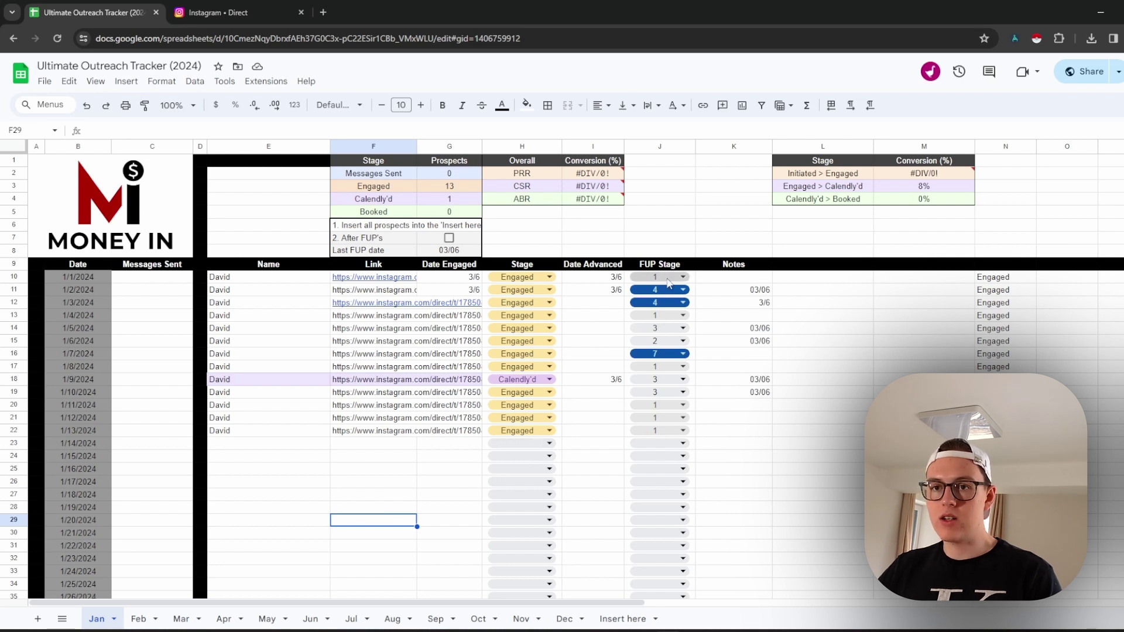
click(635, 355)
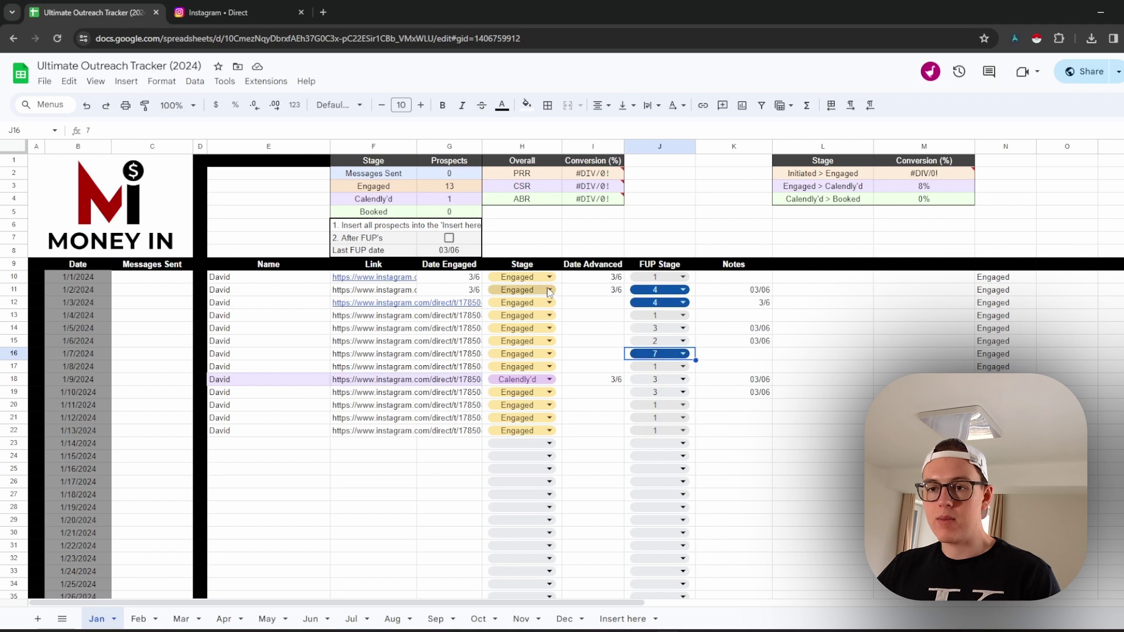
click(266, 80)
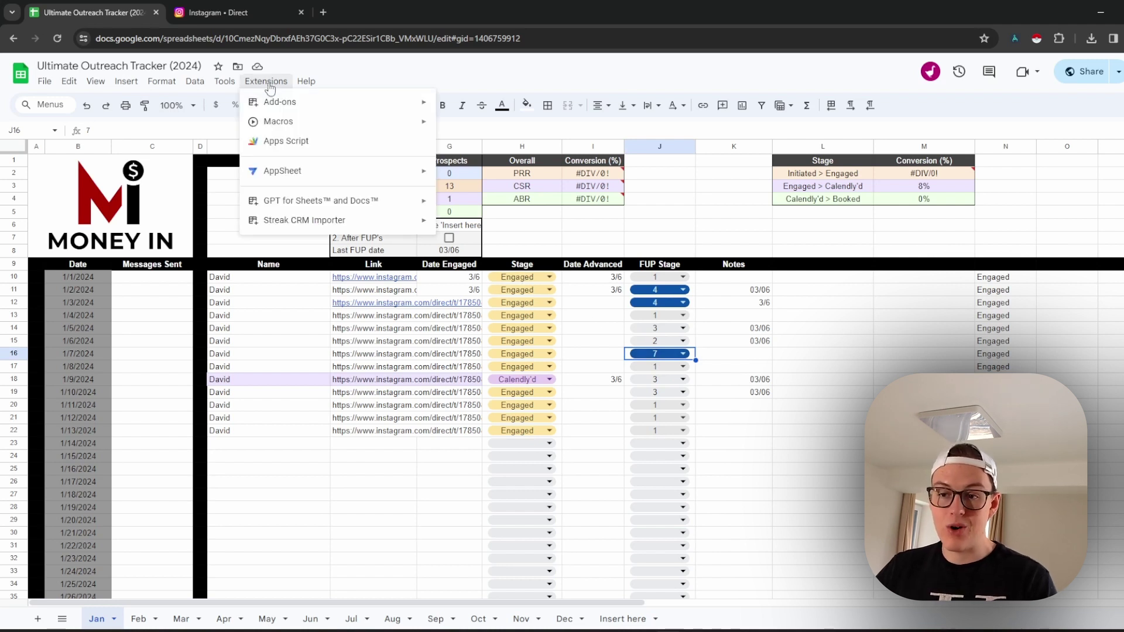
click(282, 143)
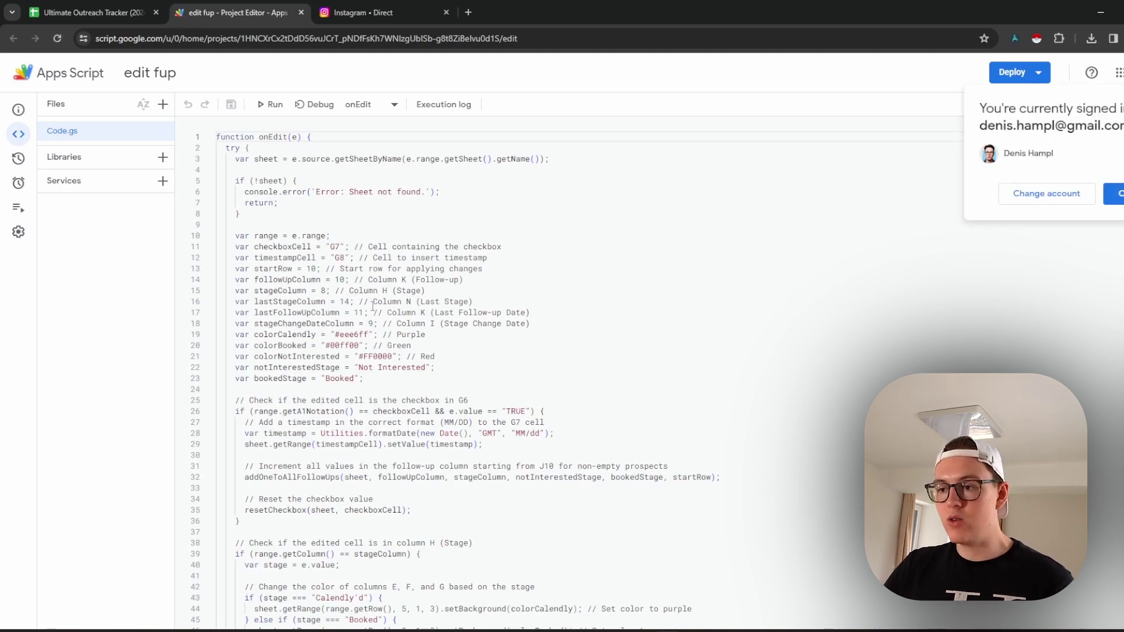
scroll(453, 296, down, 15)
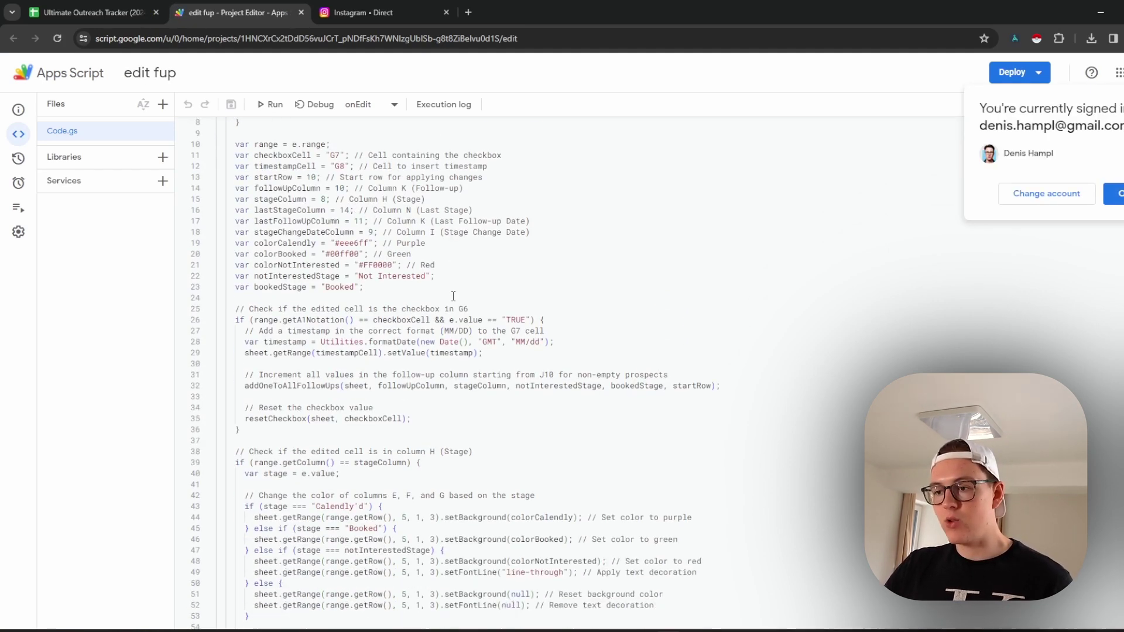
click(300, 12)
Step: Close the Axiom panel, view the Insert here sheet, then go back to the Jan sheet
click(713, 355)
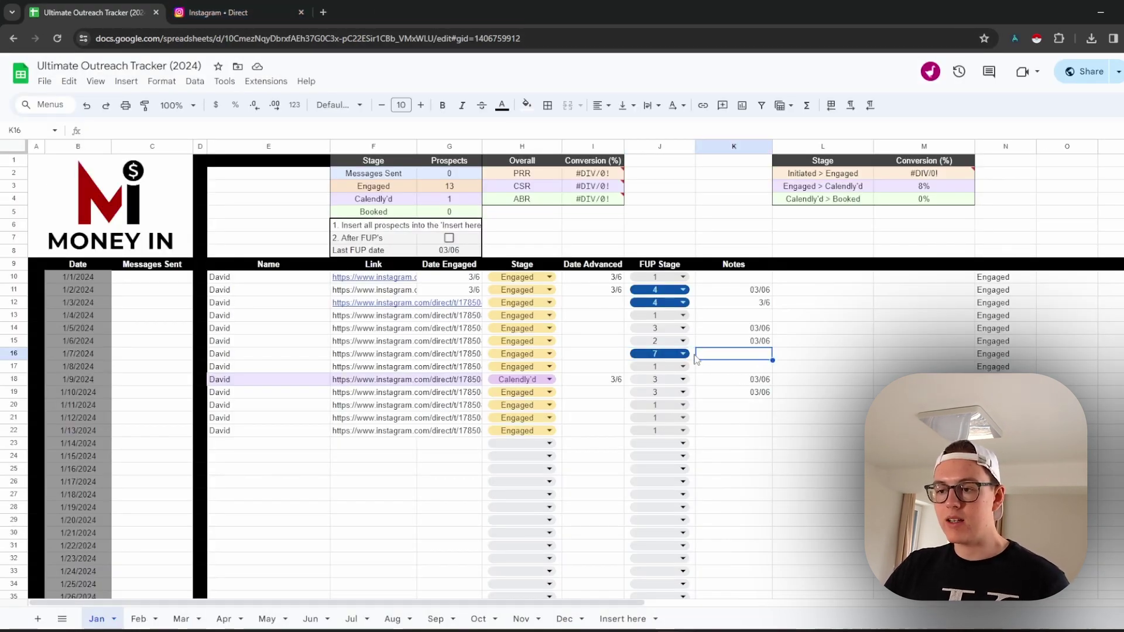
click(693, 357)
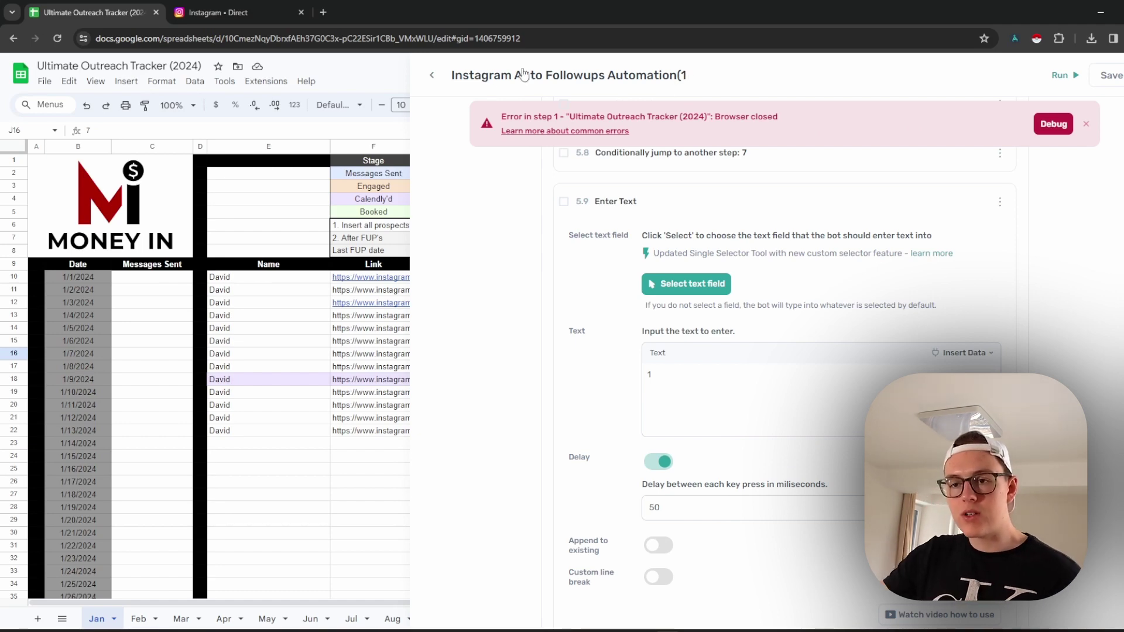
click(412, 97)
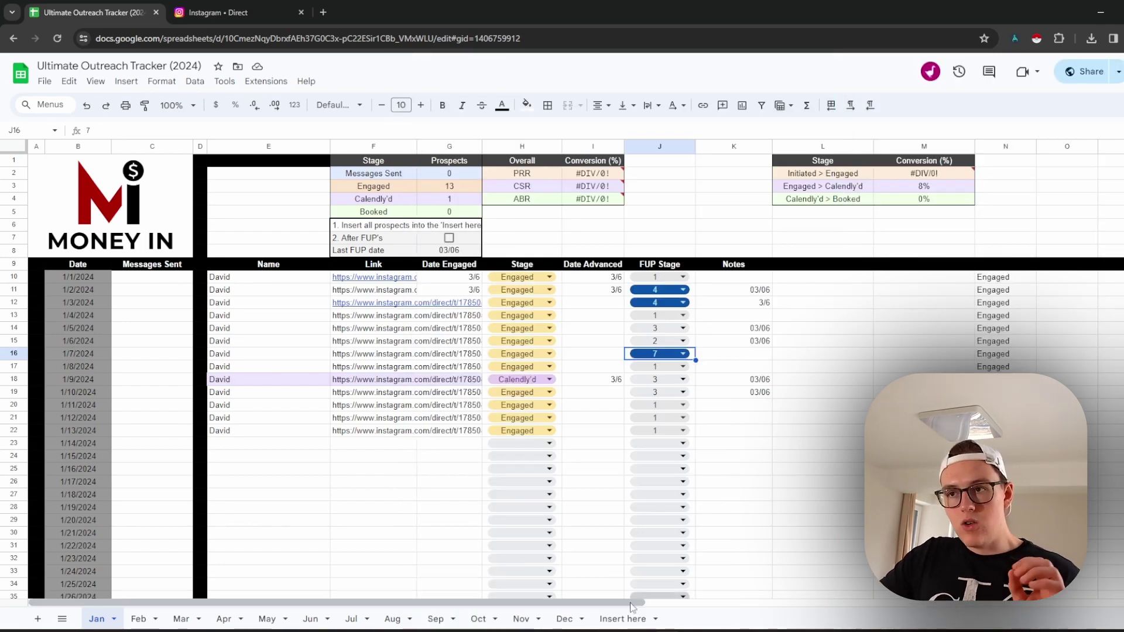
click(624, 626)
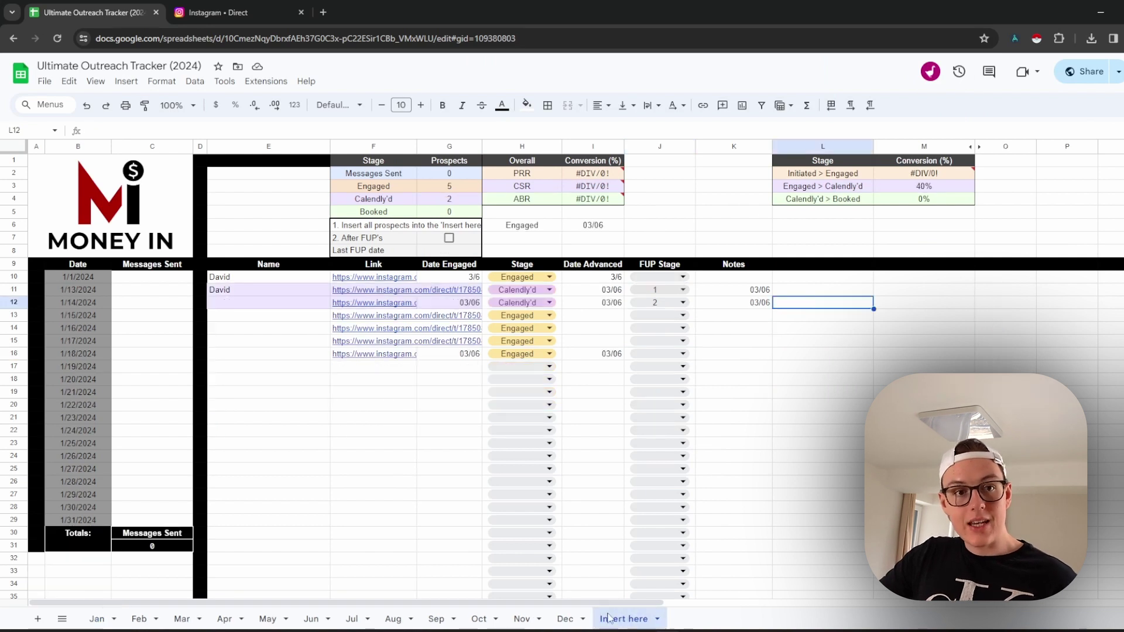
click(97, 619)
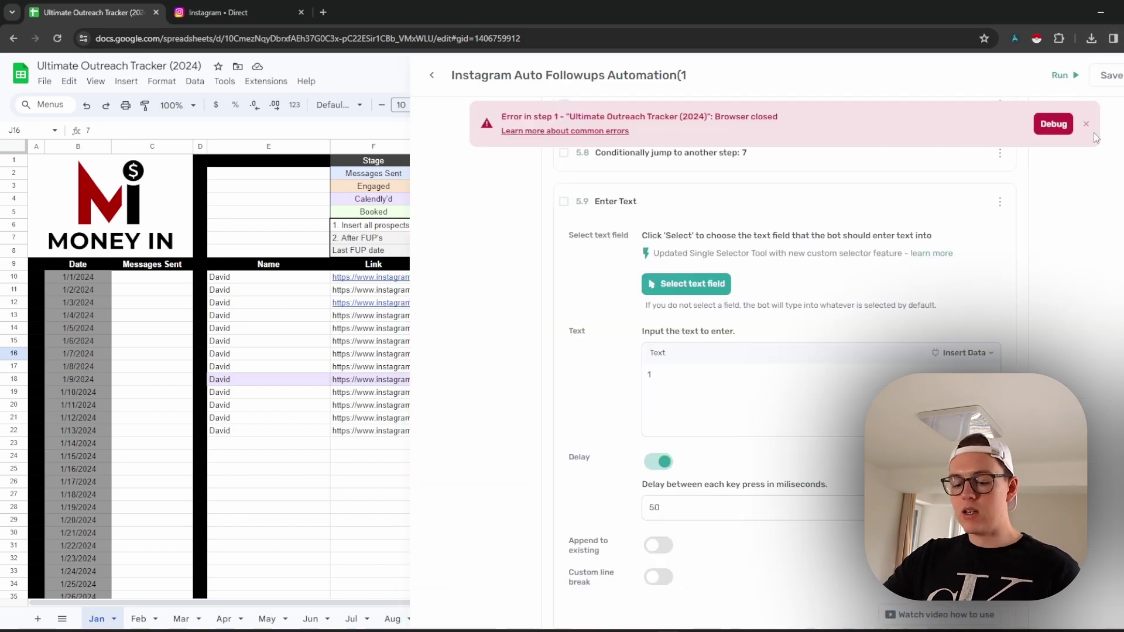
Step: Replace 7 with 4 in step 3's conditional jump Words box
scroll(784, 246, up, 15)
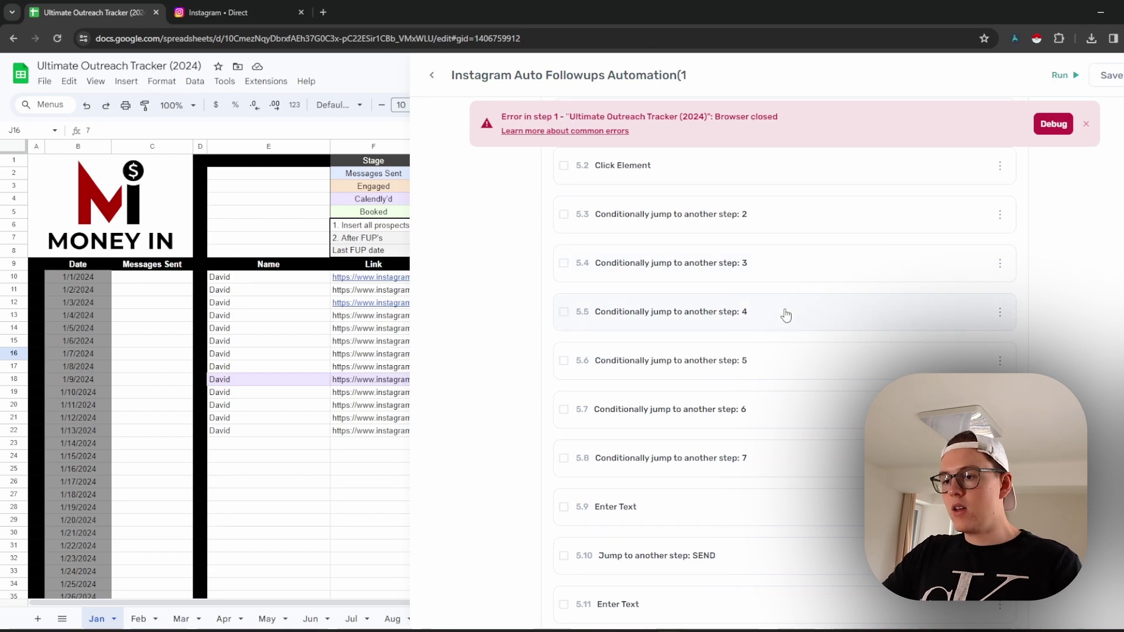
click(772, 283)
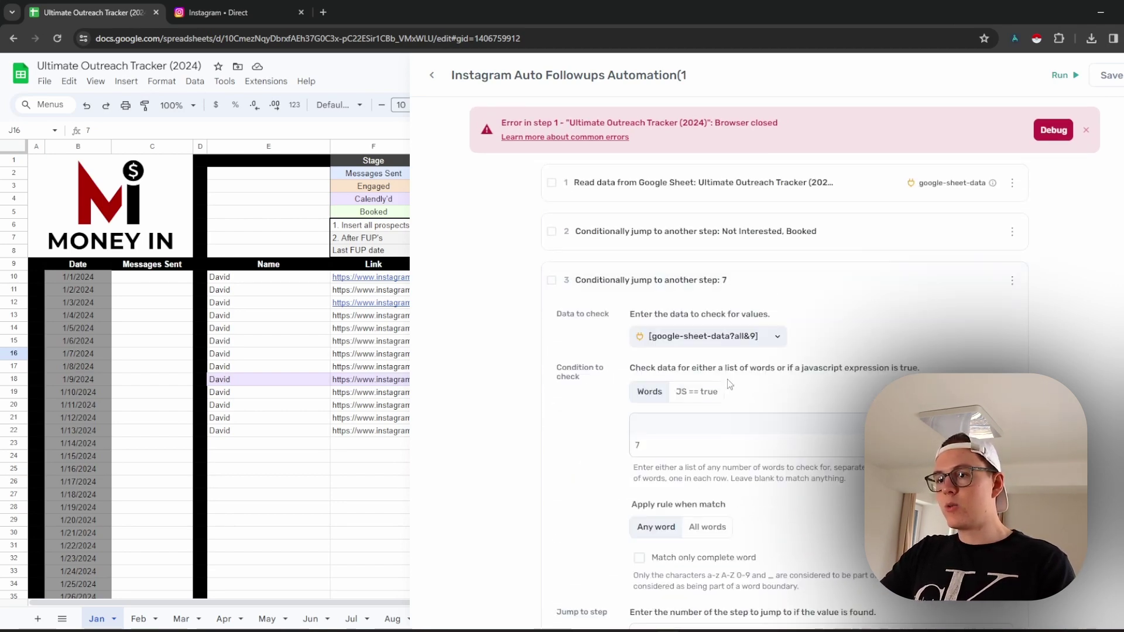
scroll(730, 384, down, 1)
drag(678, 396, 589, 392)
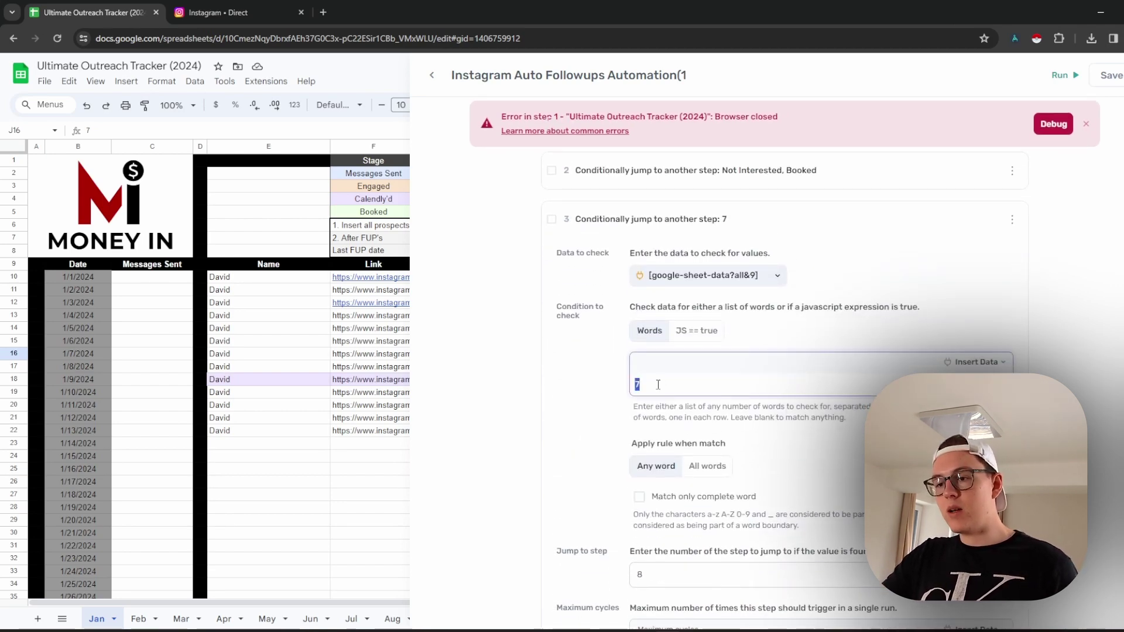
text(4)
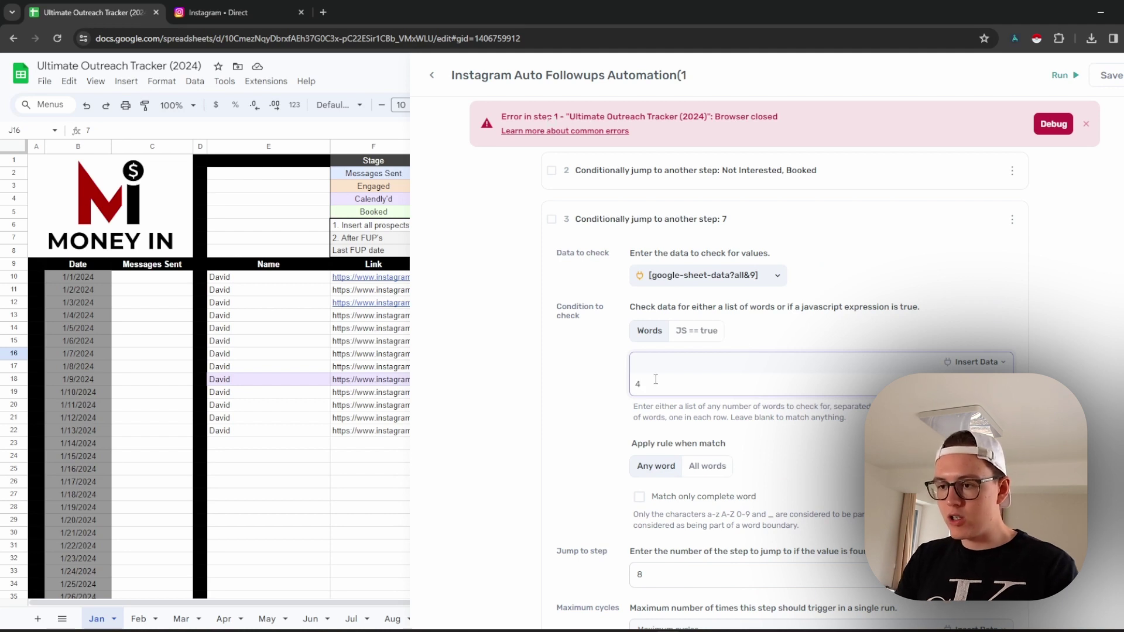
click(854, 220)
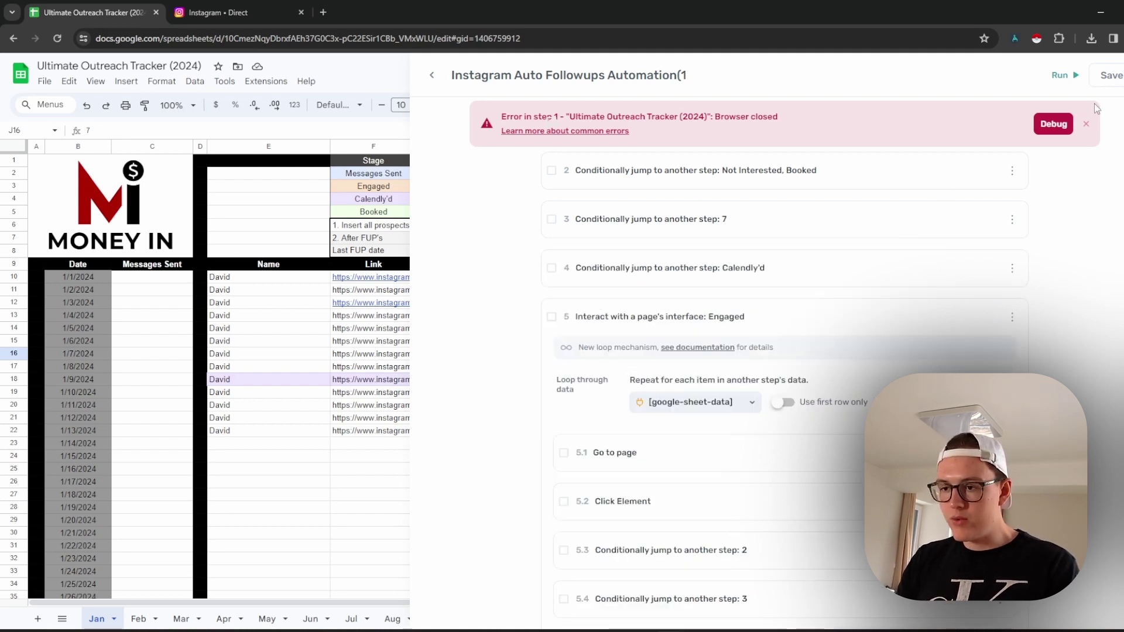
Step: Cut step 3's word list from 4, 5, 6, 7 to just 4, then close the panel
click(803, 230)
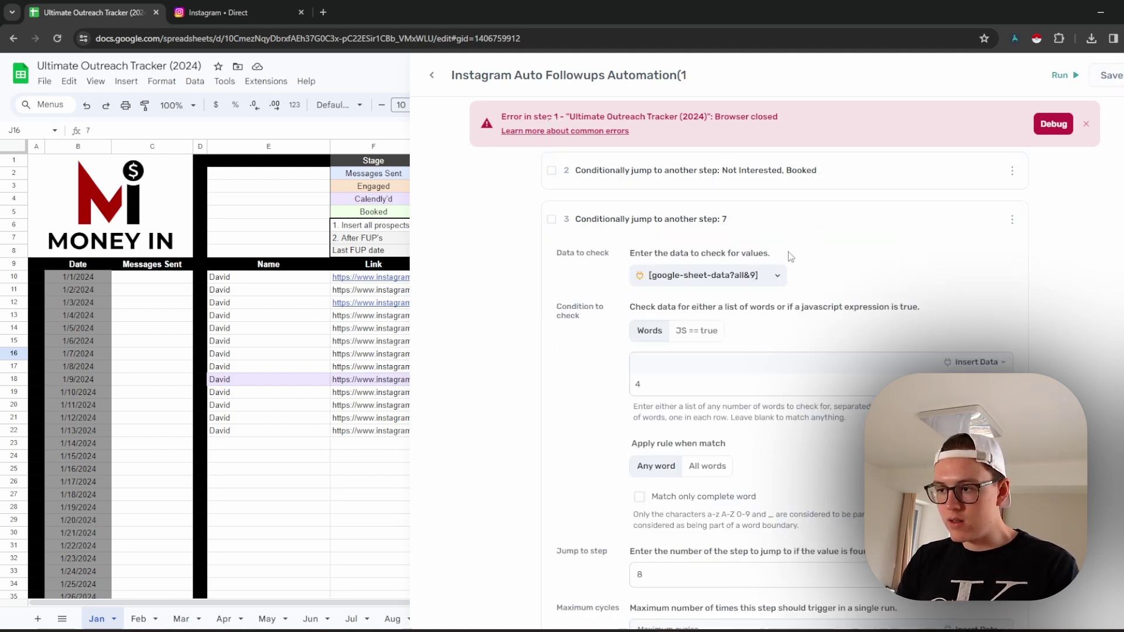
click(679, 386)
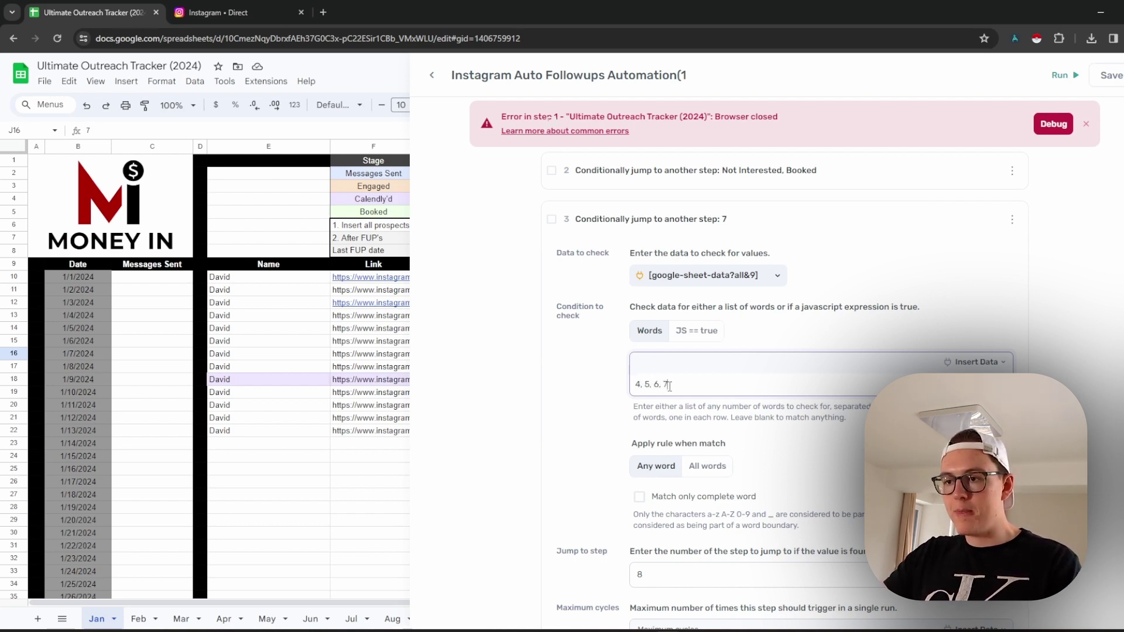
drag(712, 383, 464, 376)
key(BackSpace)
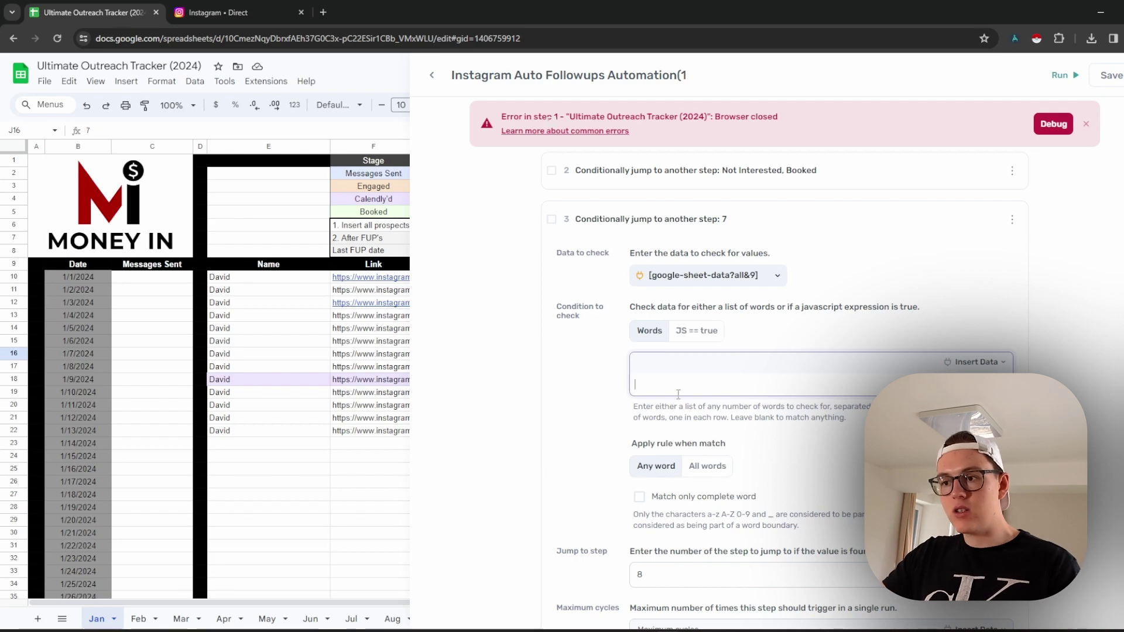
text(4)
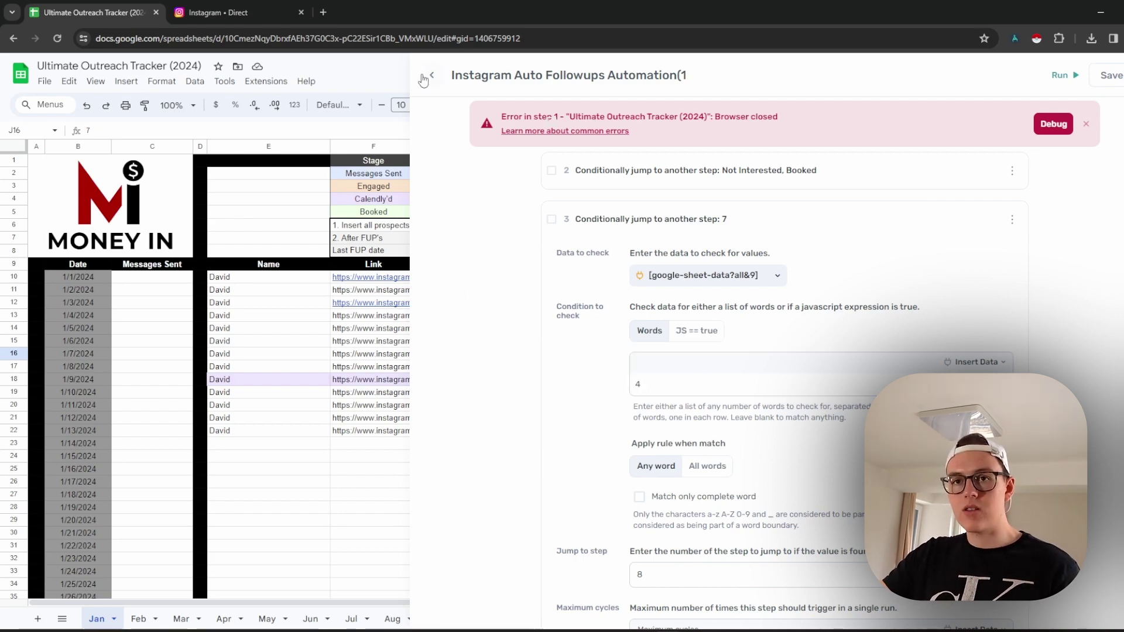
click(401, 58)
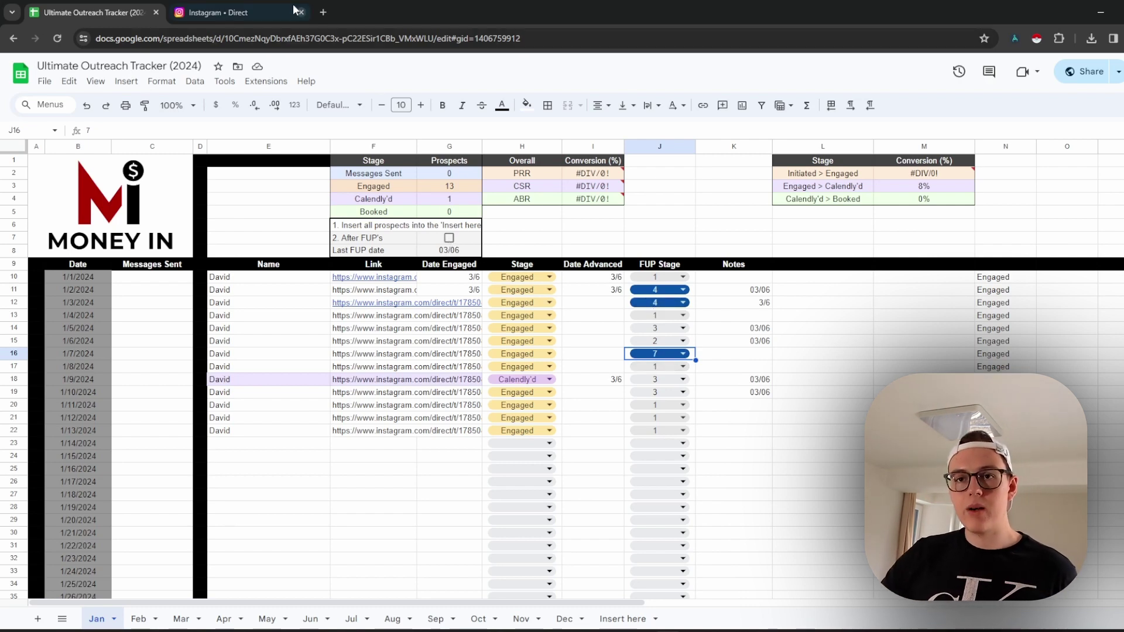
click(234, 13)
click(94, 12)
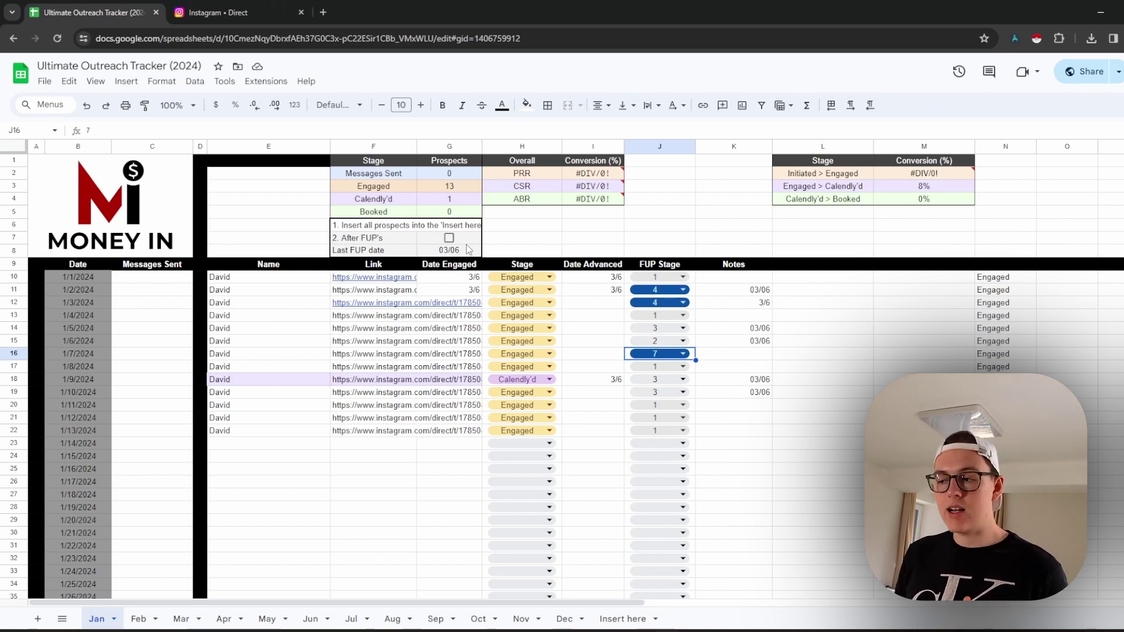
click(266, 81)
click(264, 495)
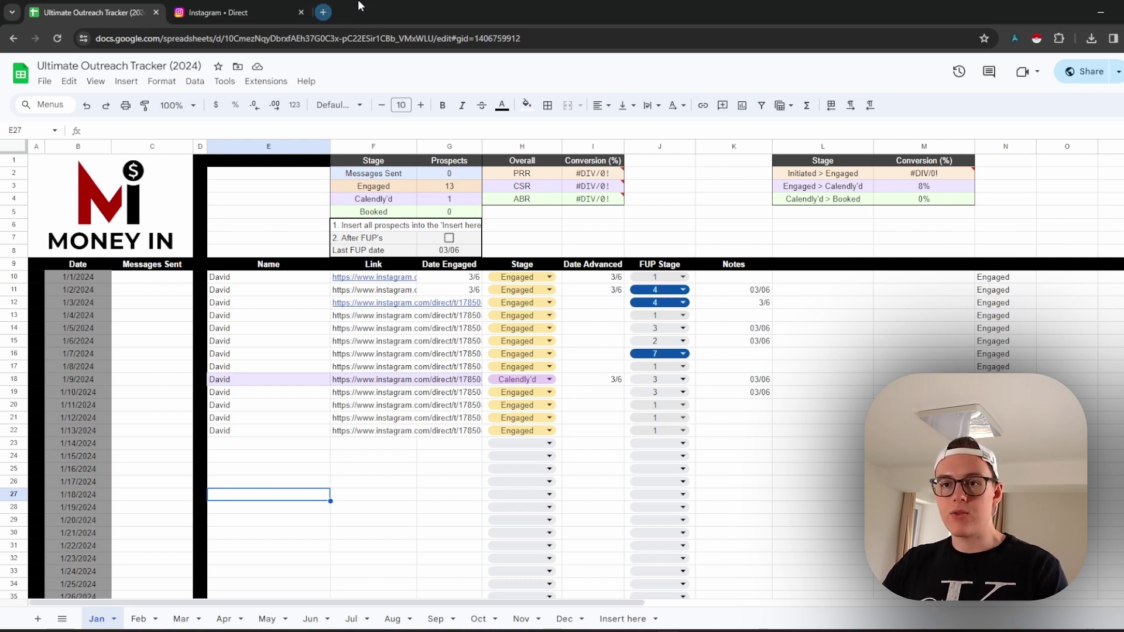
click(324, 12)
text(sko)
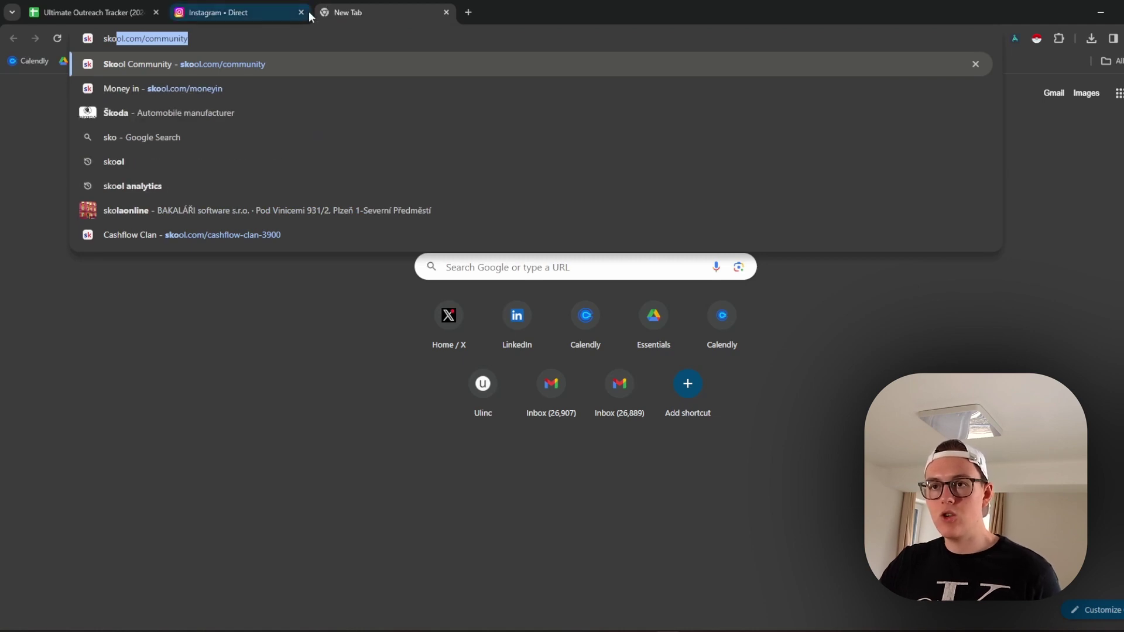
click(217, 235)
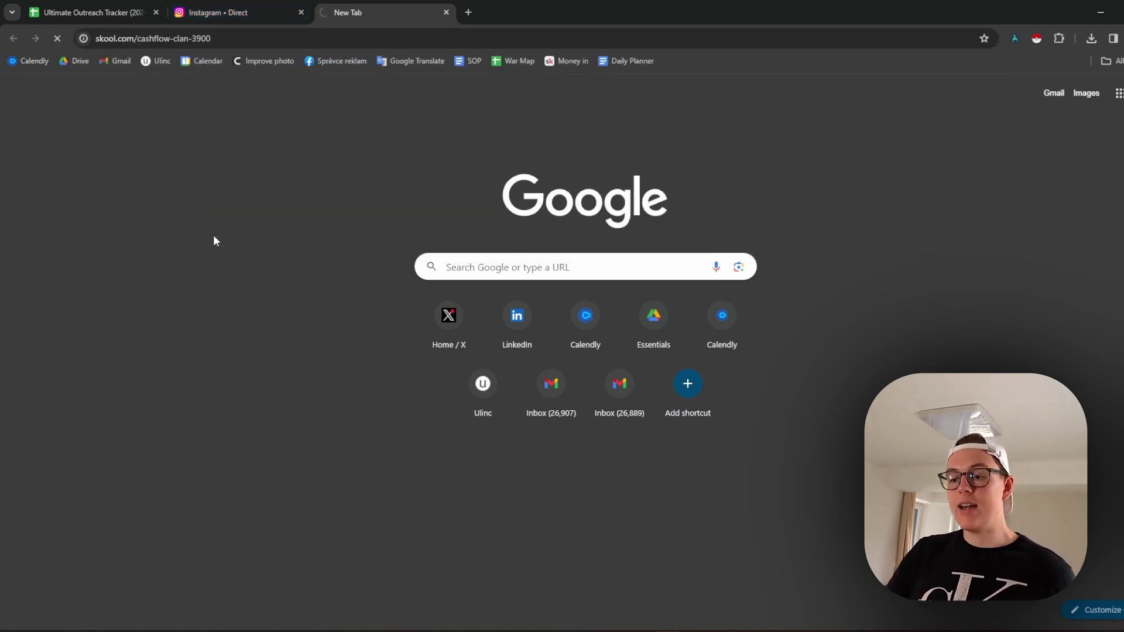
scroll(229, 220, down, 8)
scroll(230, 220, up, 6)
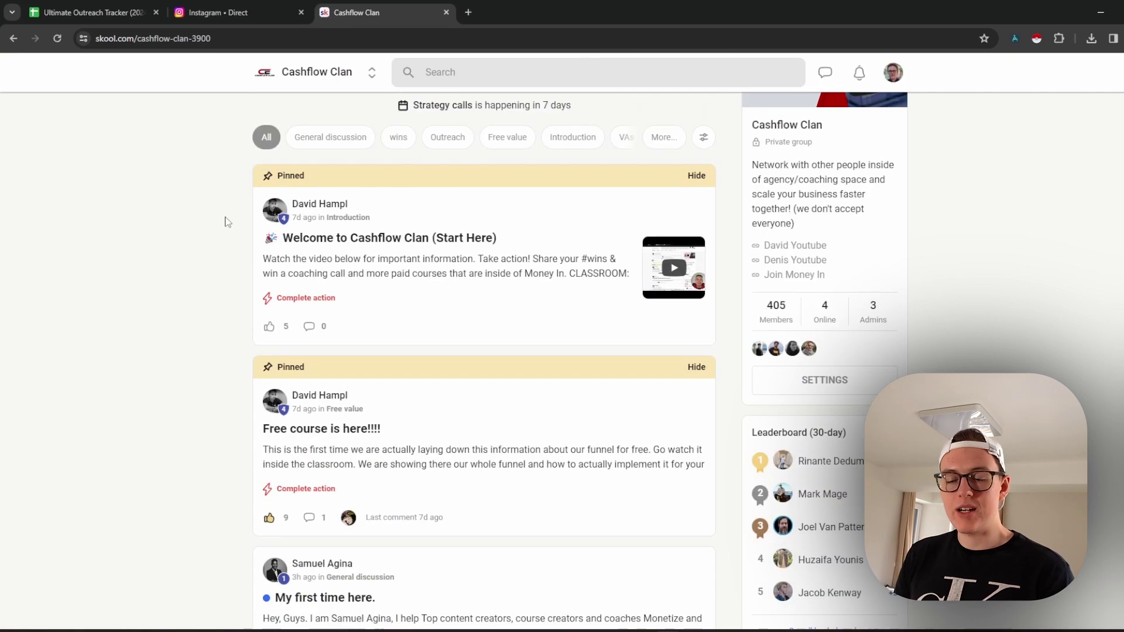
scroll(233, 222, down, 8)
scroll(229, 228, up, 7)
scroll(227, 230, up, 3)
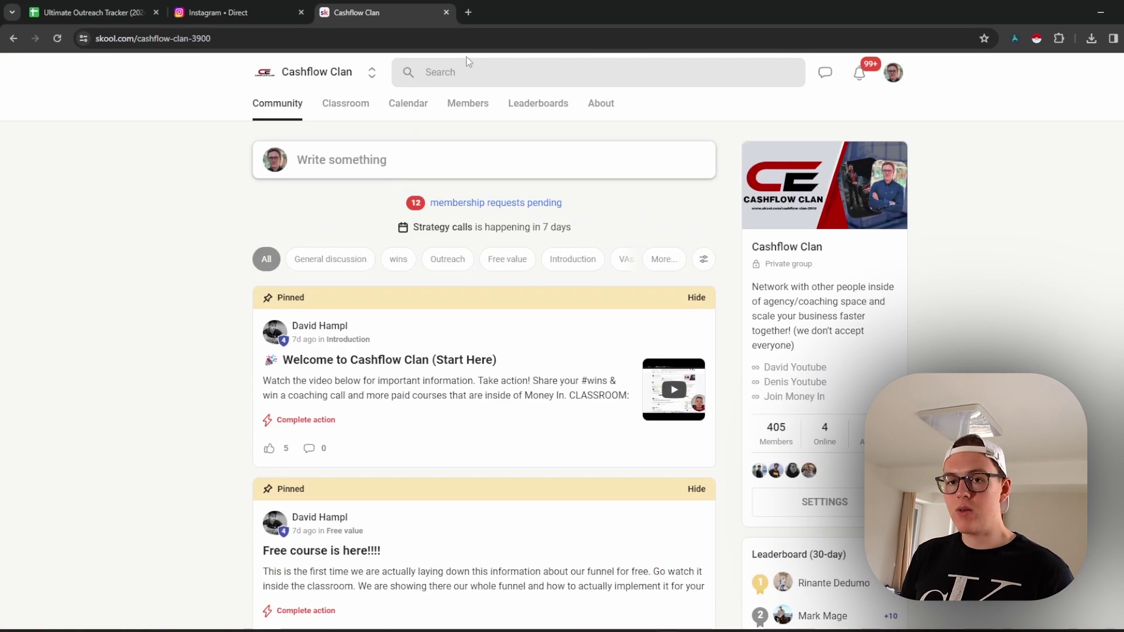
click(446, 12)
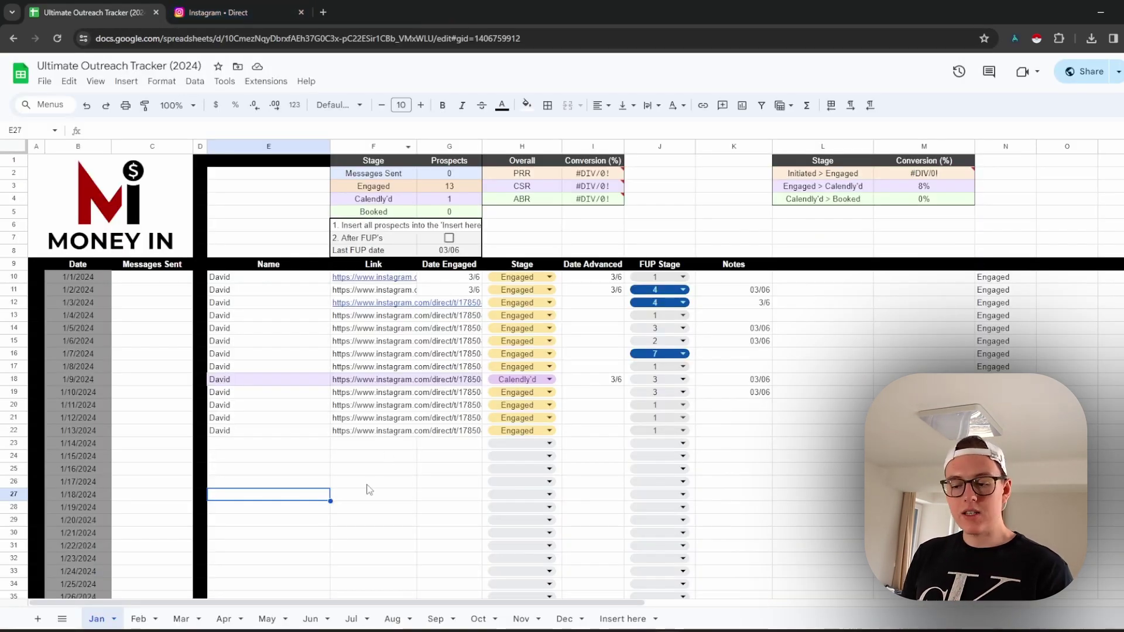